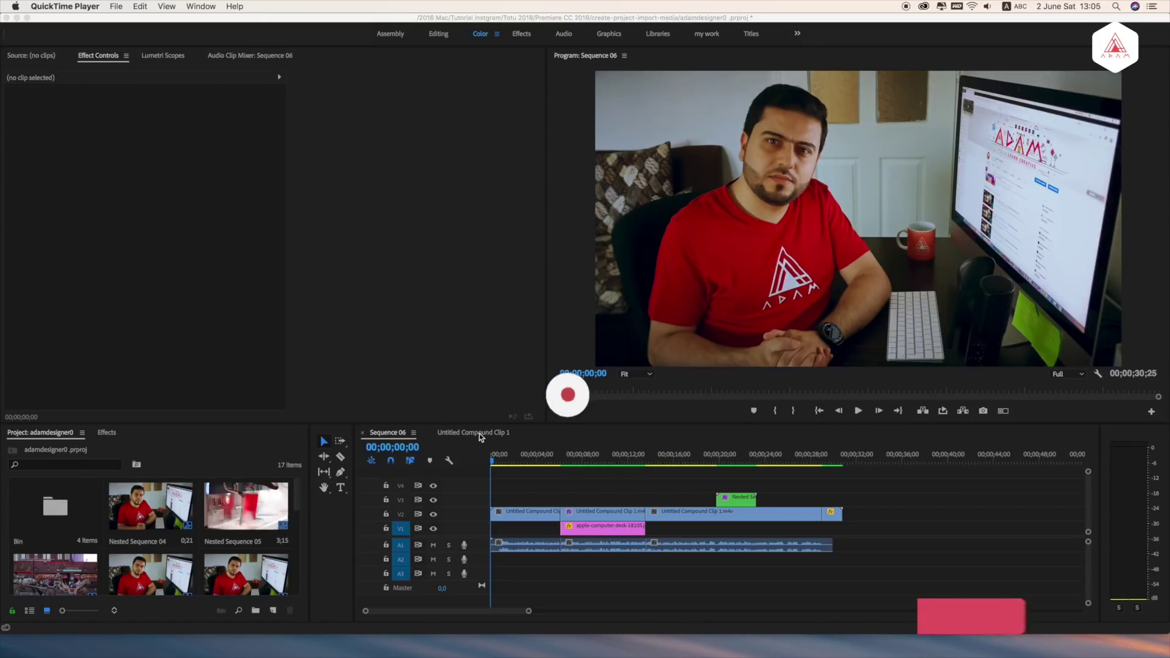
# Open the Untitled Compound Clip 1 sequence, mute track A1 and park the playhead near six seconds.
pyautogui.click(479, 433)
pyautogui.click(476, 434)
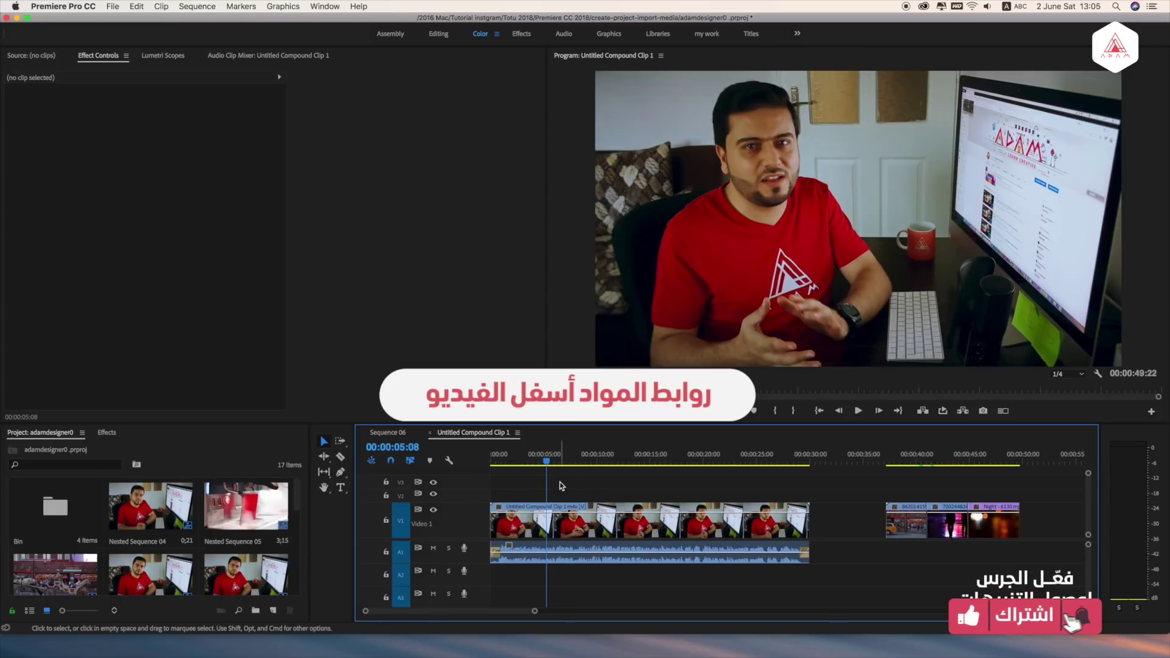
pyautogui.click(434, 548)
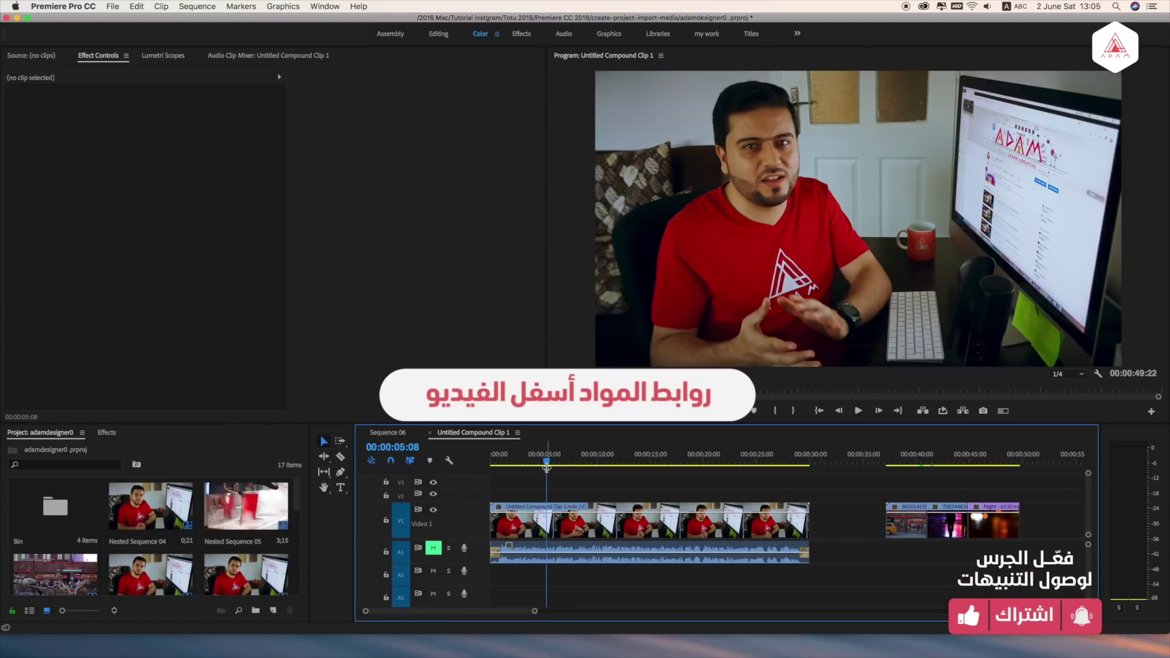
pyautogui.click(536, 552)
pyautogui.click(556, 463)
pyautogui.moveTo(556, 463); pyautogui.dragTo(555, 480)
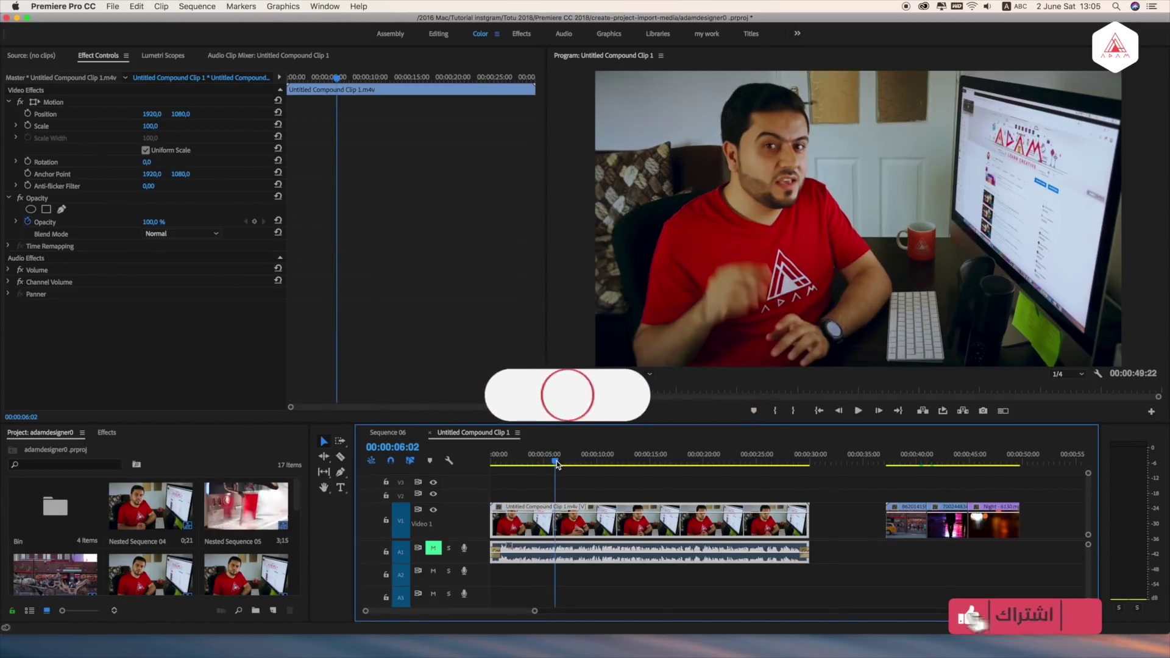
# Unlink the talking-head clip's video from its audio and move the video up to V2.
pyautogui.rightClick(542, 527)
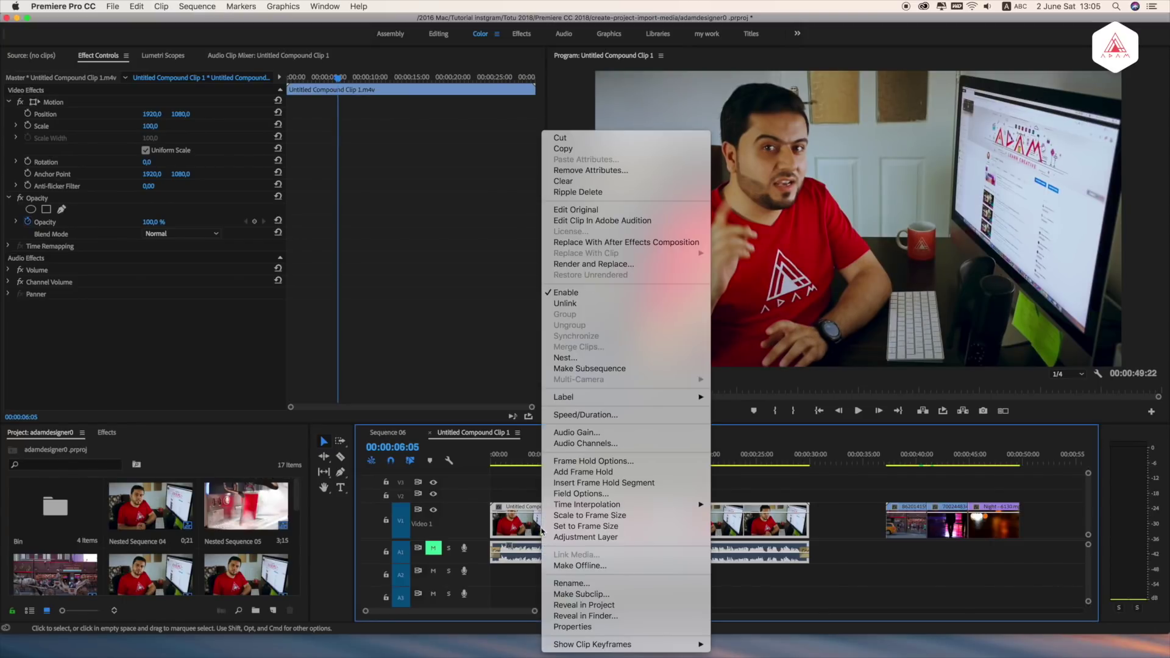
pyautogui.click(620, 304)
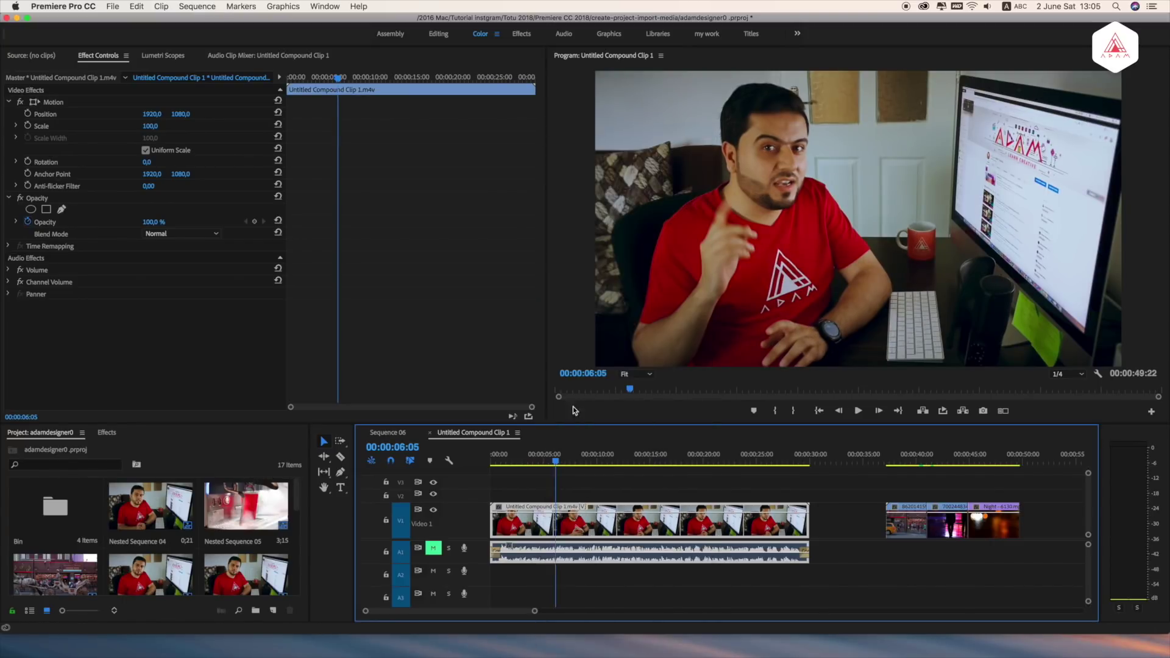
pyautogui.click(585, 497)
pyautogui.moveTo(589, 527); pyautogui.dragTo(590, 494)
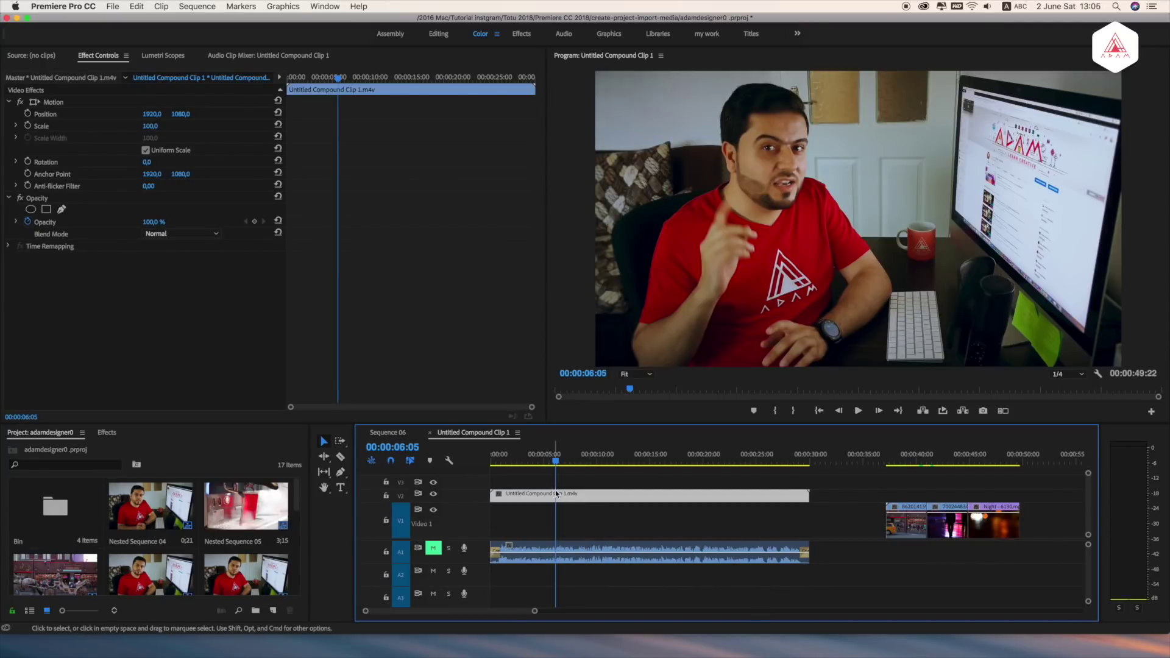
# Razor the V2 video at about 6 and 12 seconds, then select the middle piece.
pyautogui.press('c')
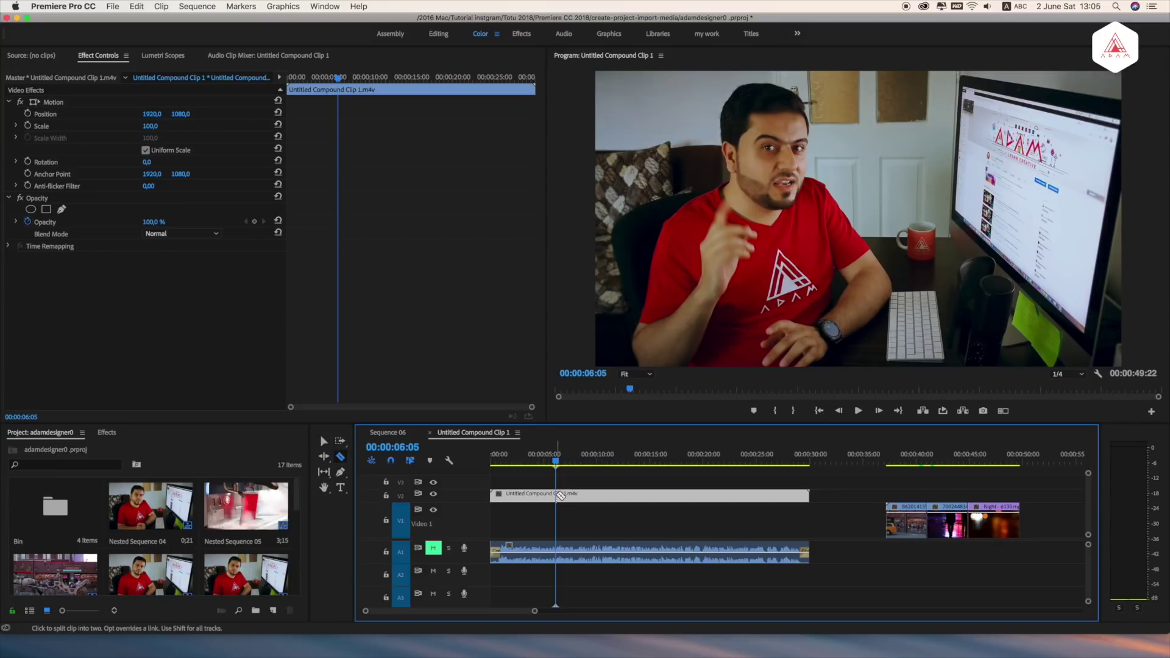
pyautogui.click(557, 493)
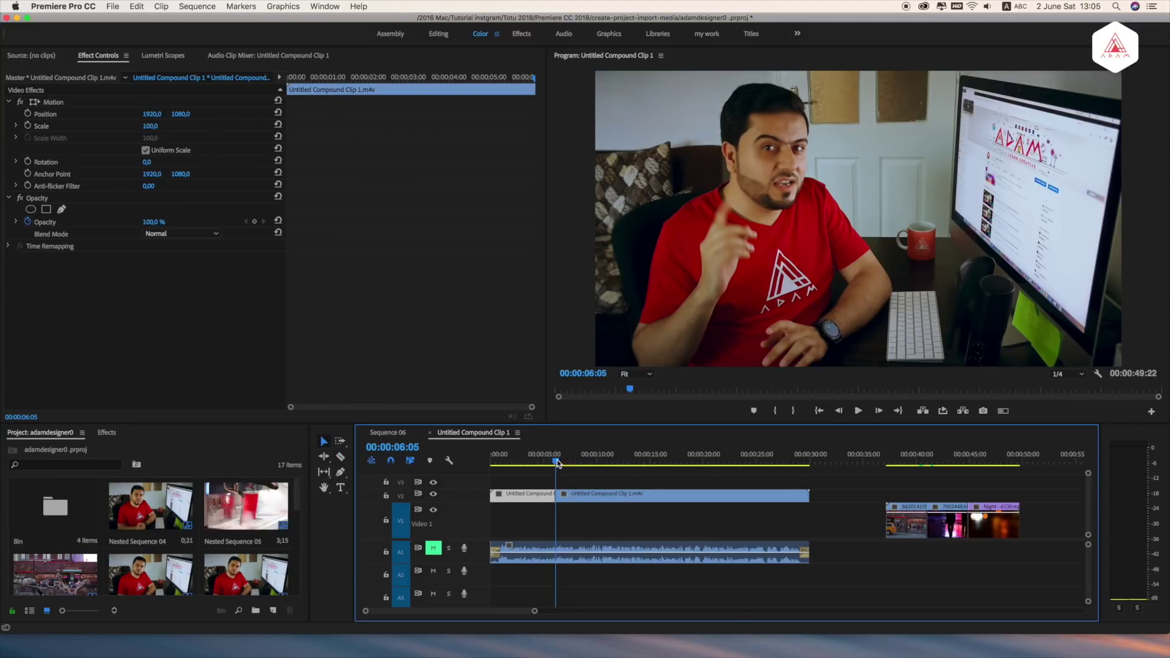
pyautogui.press('v')
pyautogui.moveTo(557, 467); pyautogui.dragTo(621, 463)
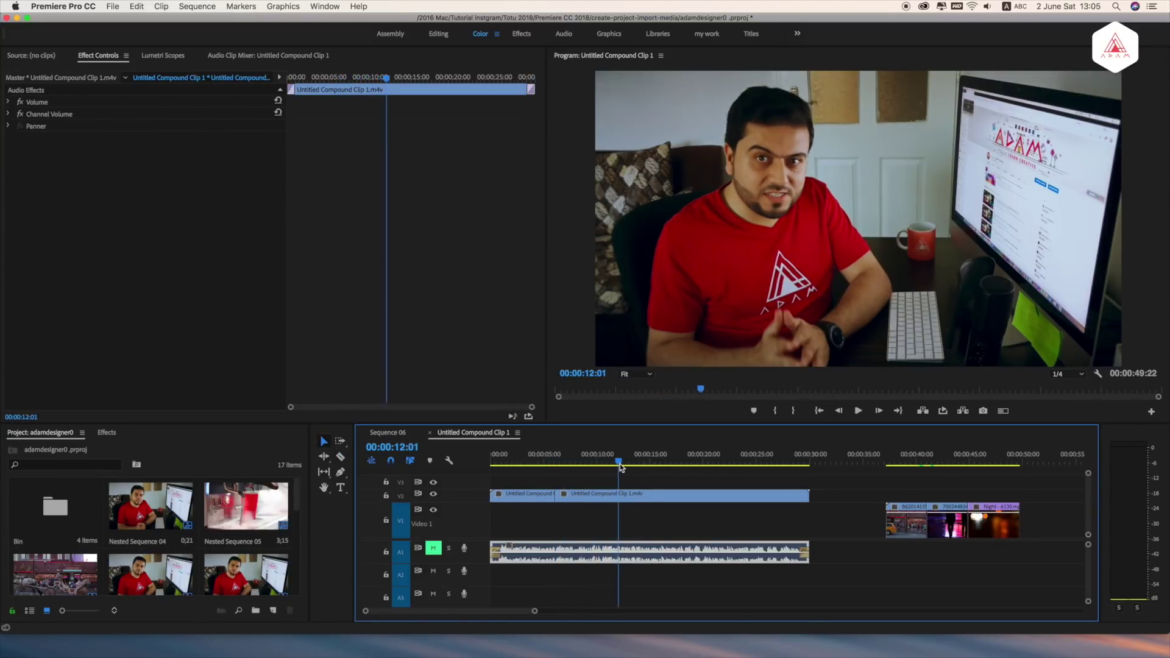
pyautogui.press('c')
pyautogui.click(622, 496)
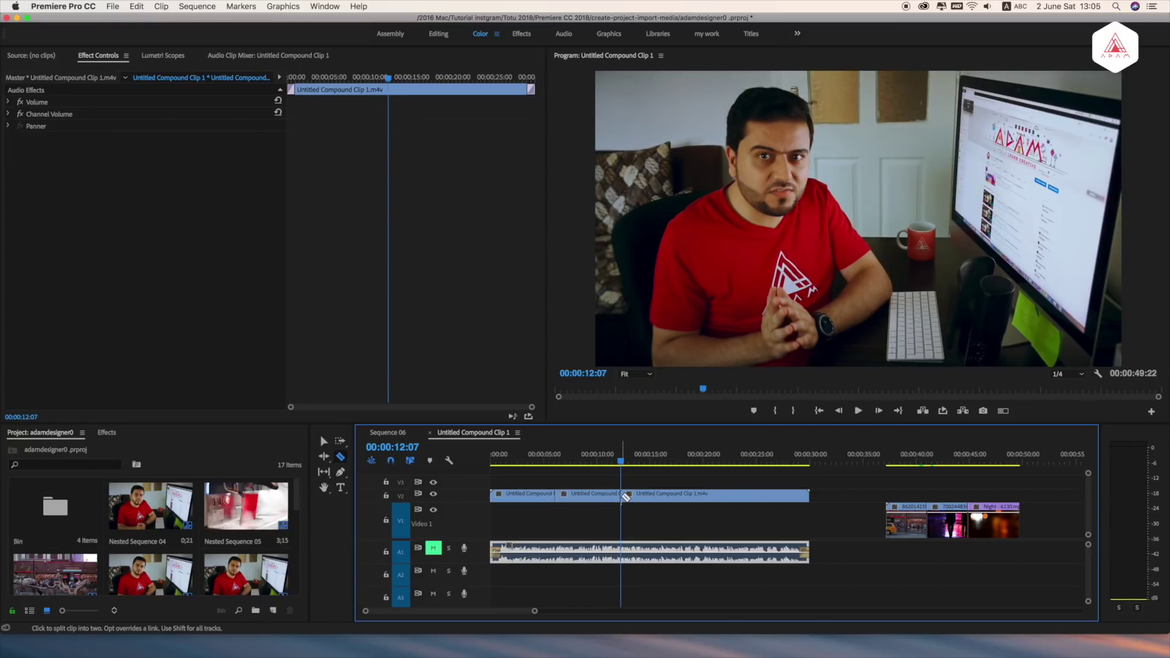
pyautogui.press('v')
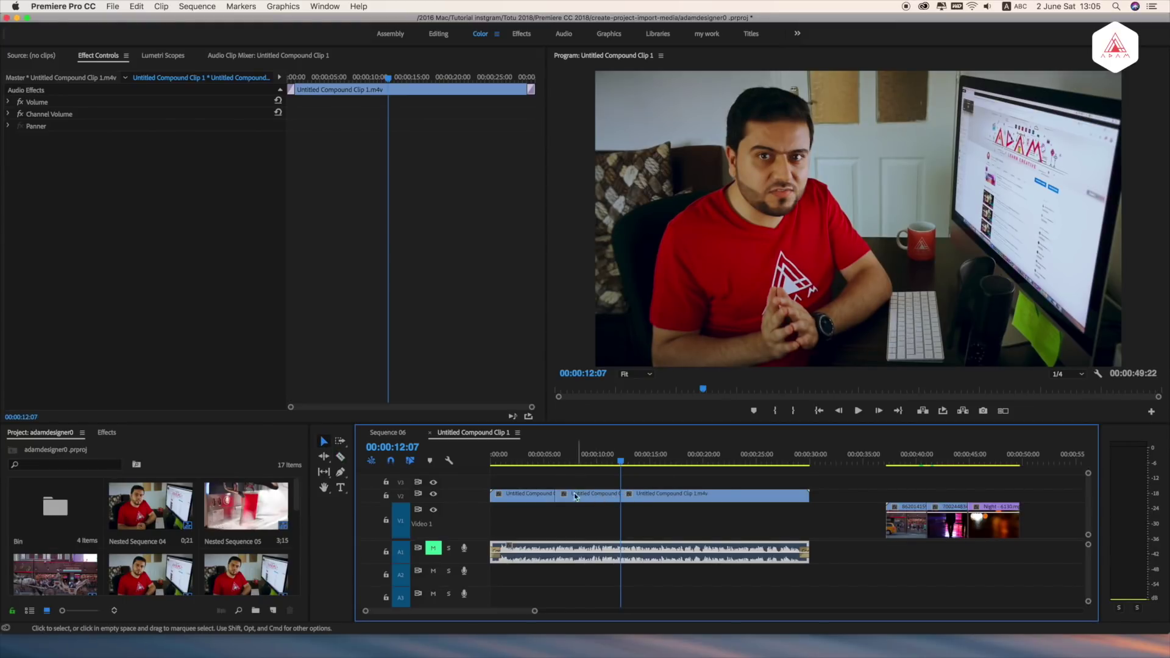
pyautogui.click(584, 495)
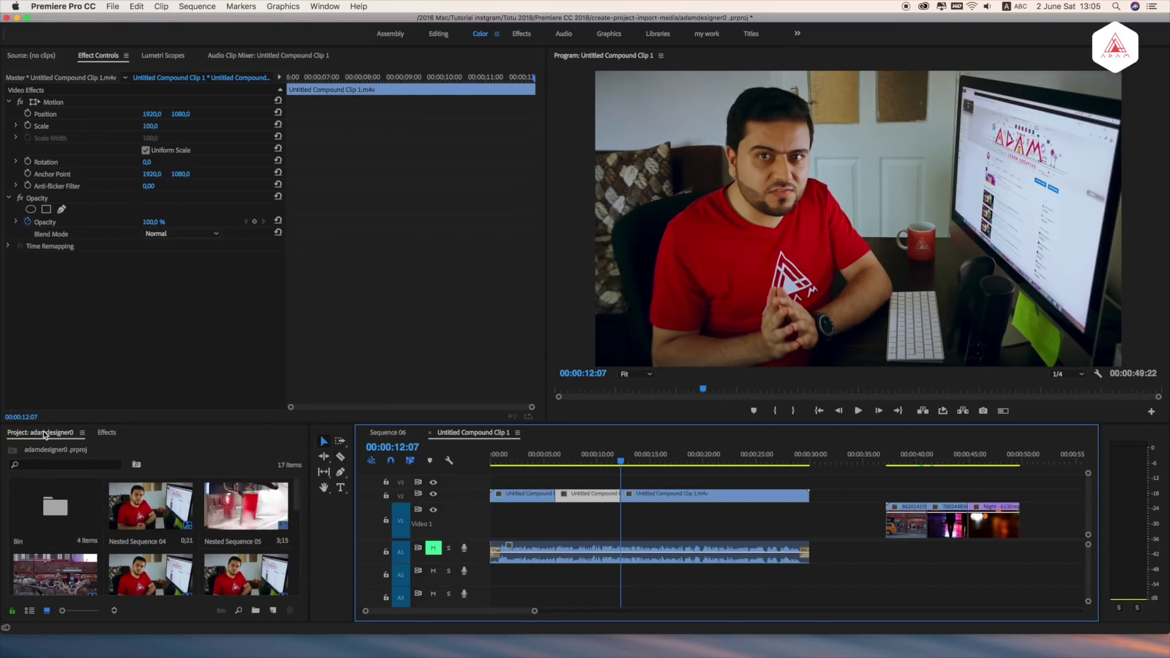
# Preview the project images, then place apple-computer-desk on V1 beneath the middle V2 piece.
pyautogui.scroll(-5, 52, 556)
pyautogui.scroll(-5, 52, 557)
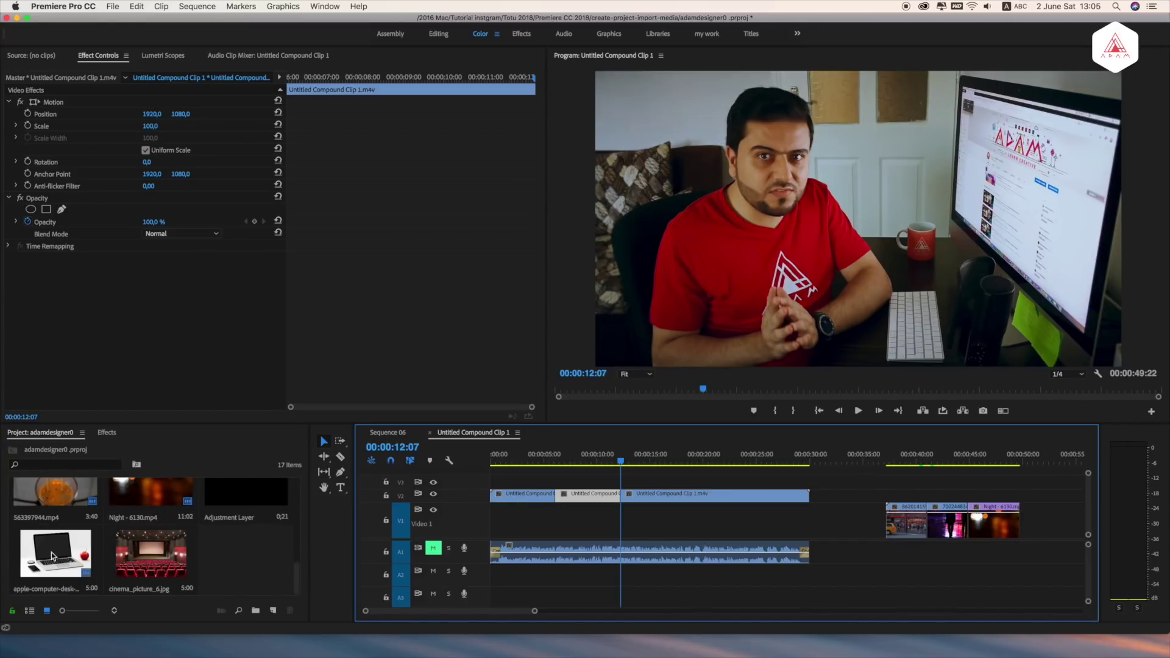
pyautogui.doubleClick(139, 555)
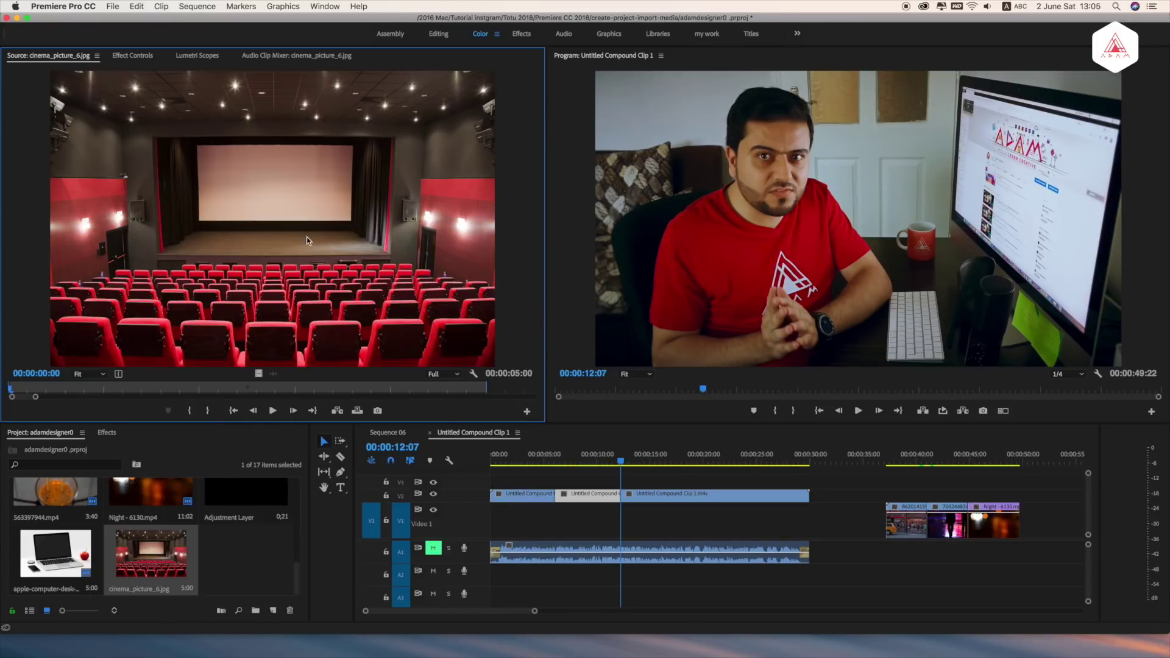
pyautogui.doubleClick(59, 549)
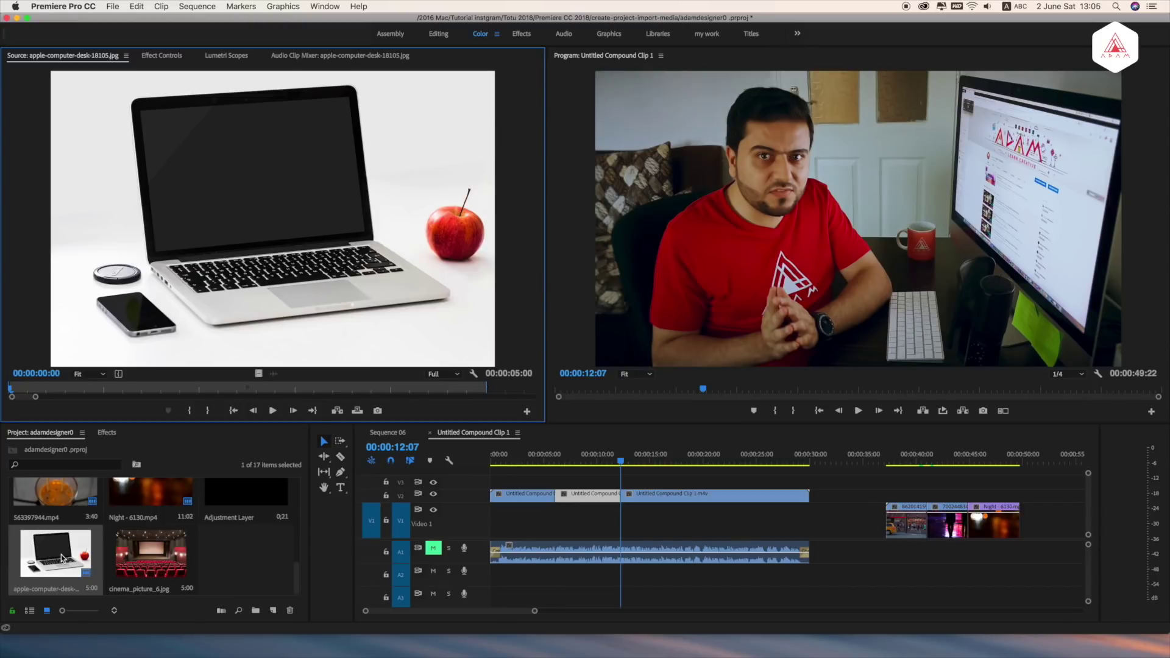
pyautogui.moveTo(61, 557); pyautogui.dragTo(620, 526)
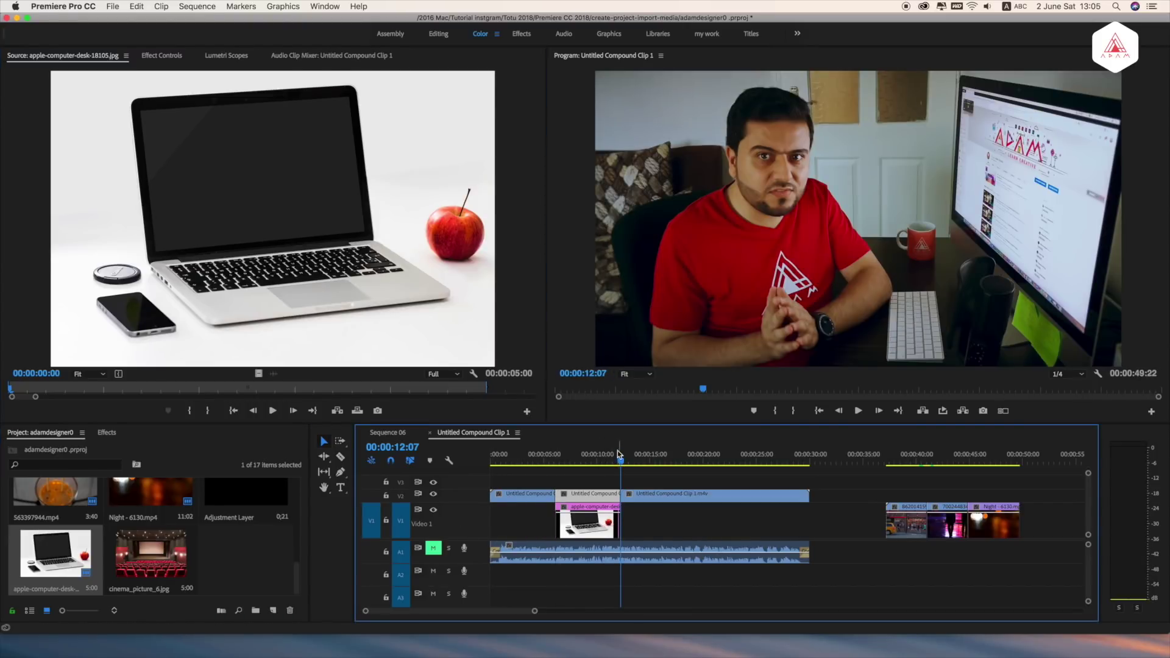
pyautogui.moveTo(619, 454); pyautogui.dragTo(586, 456)
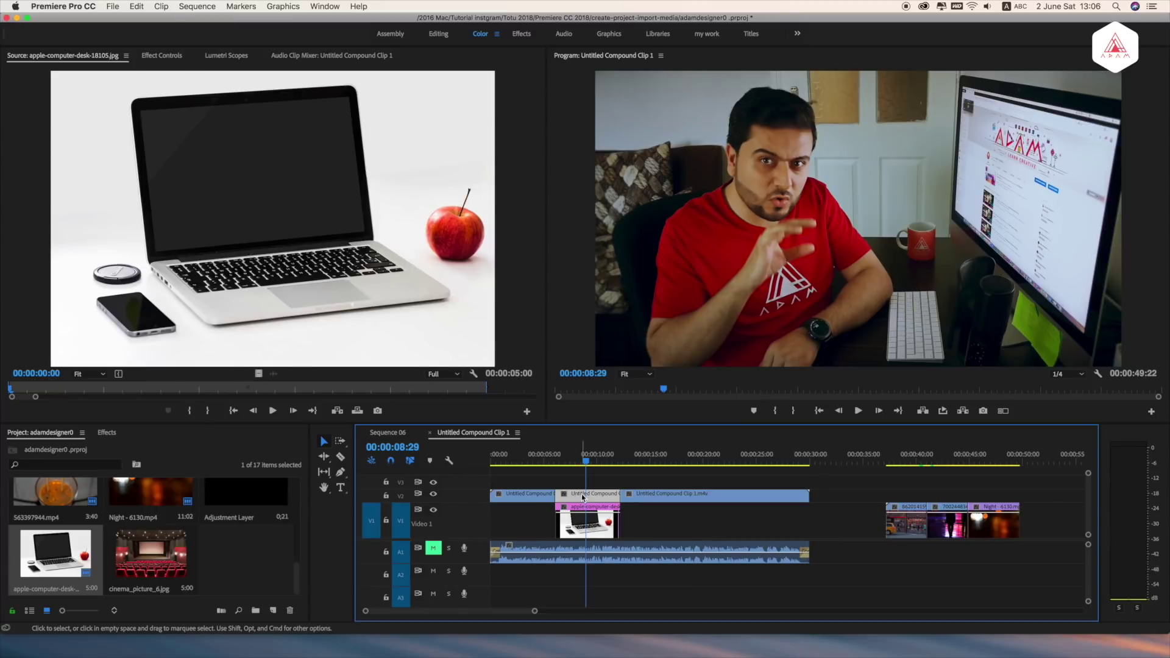
# Lower the middle talking-head piece's opacity, with opacity keyframing toggled, to reveal the photo.
pyautogui.click(155, 56)
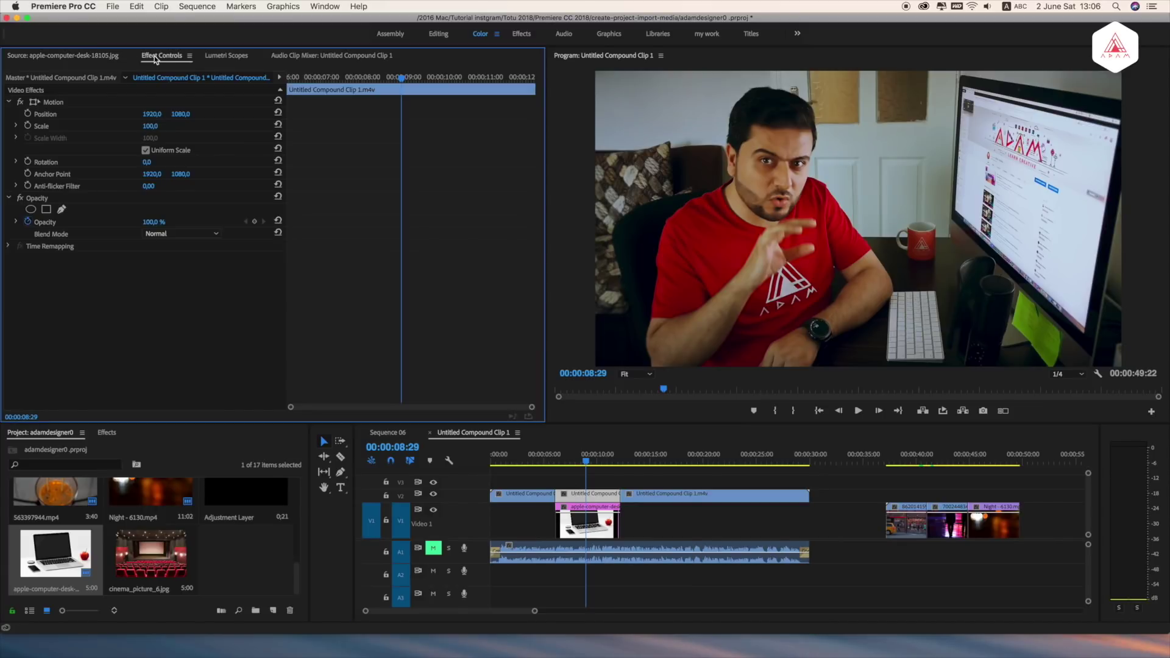
pyautogui.click(27, 223)
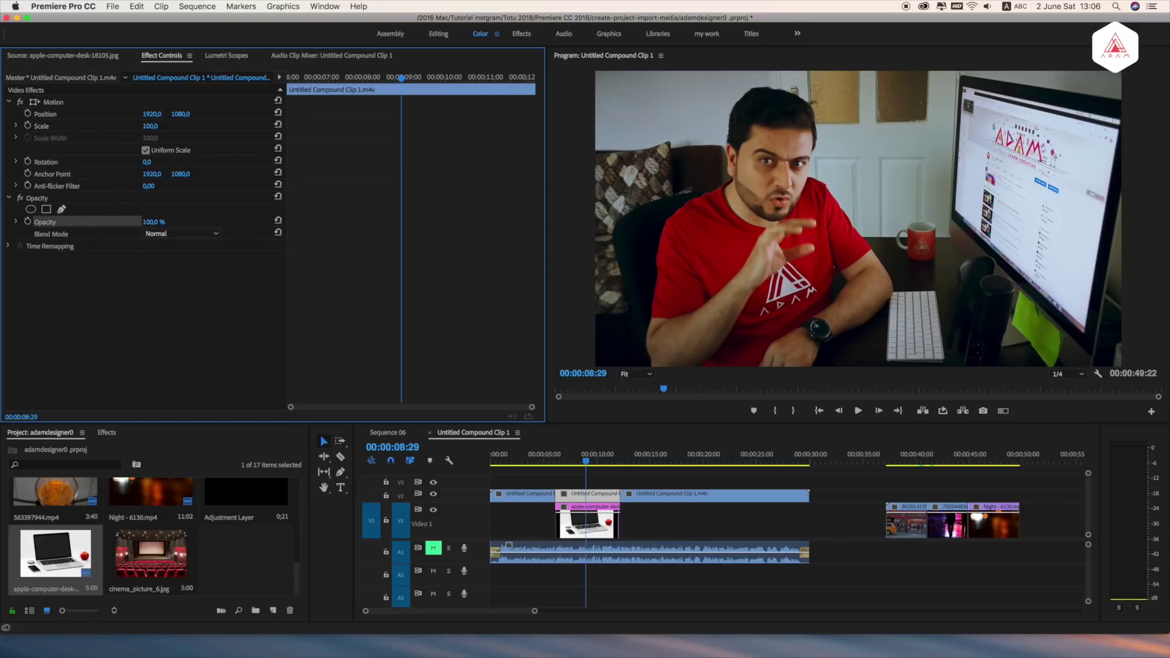
pyautogui.moveTo(153, 221); pyautogui.dragTo(128, 222)
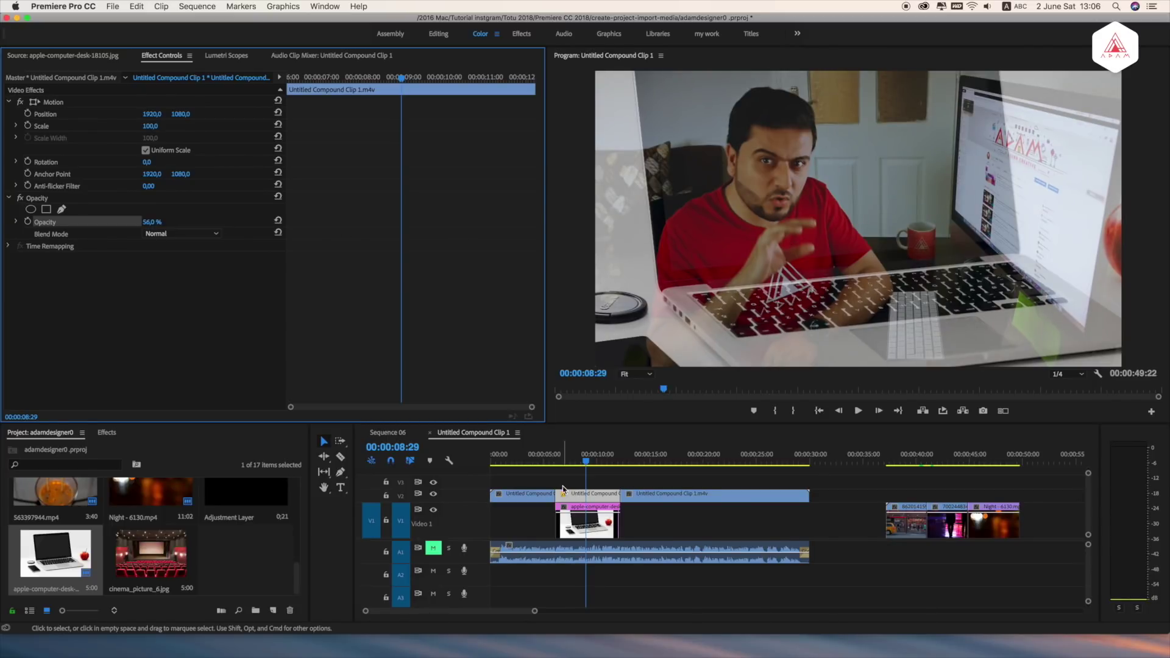
# Scale the laptop photo to frame size, then set Scale 119 and Position Y 1169.
pyautogui.rightClick(587, 529)
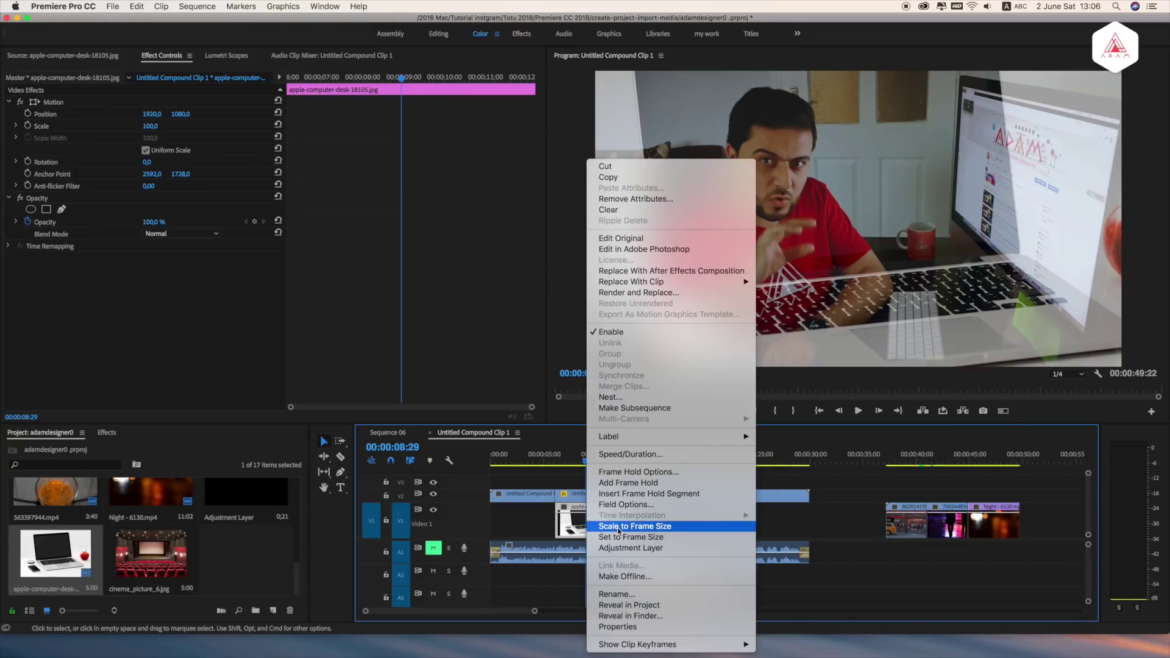
pyautogui.click(619, 528)
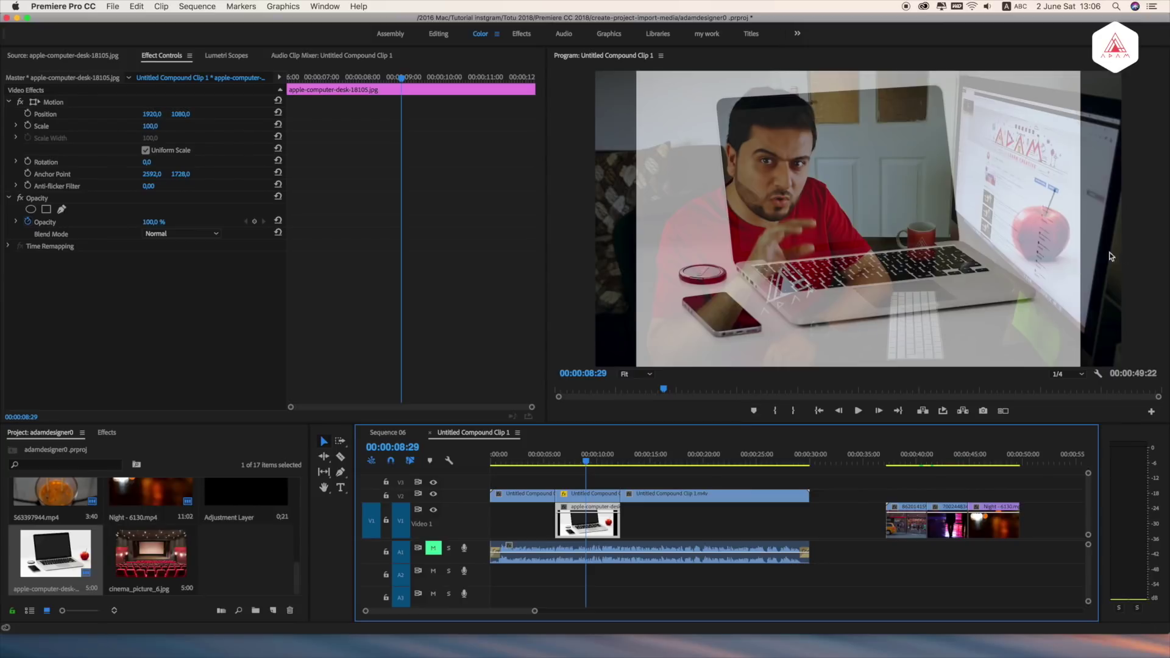
pyautogui.click(163, 132)
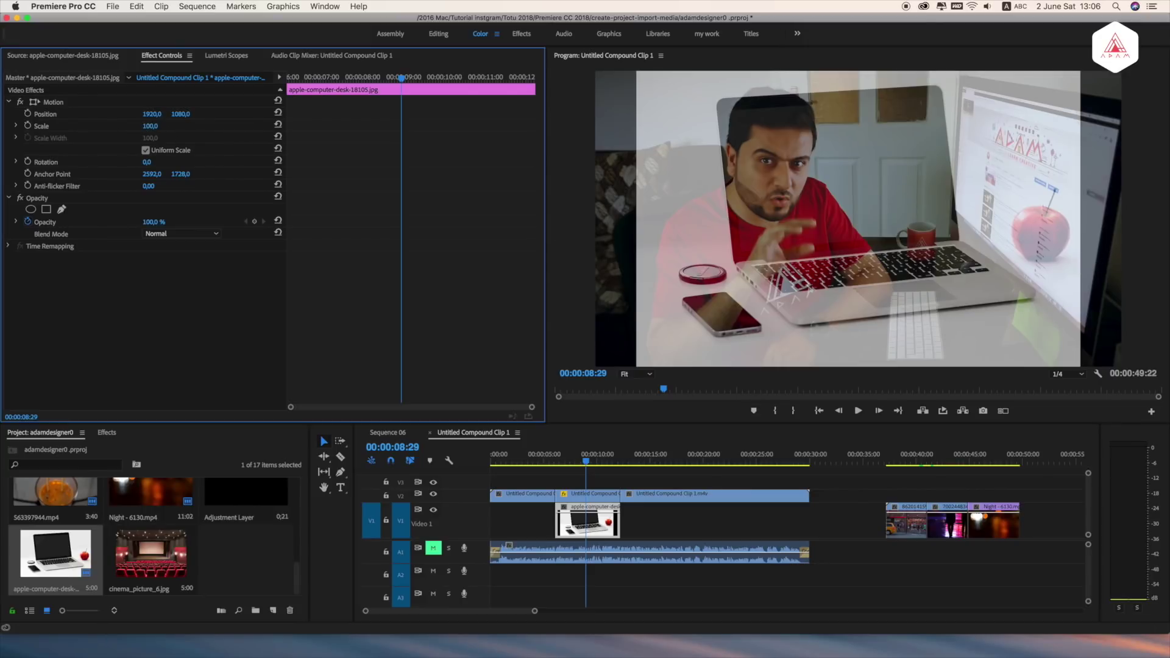
pyautogui.moveTo(150, 125); pyautogui.dragTo(163, 126)
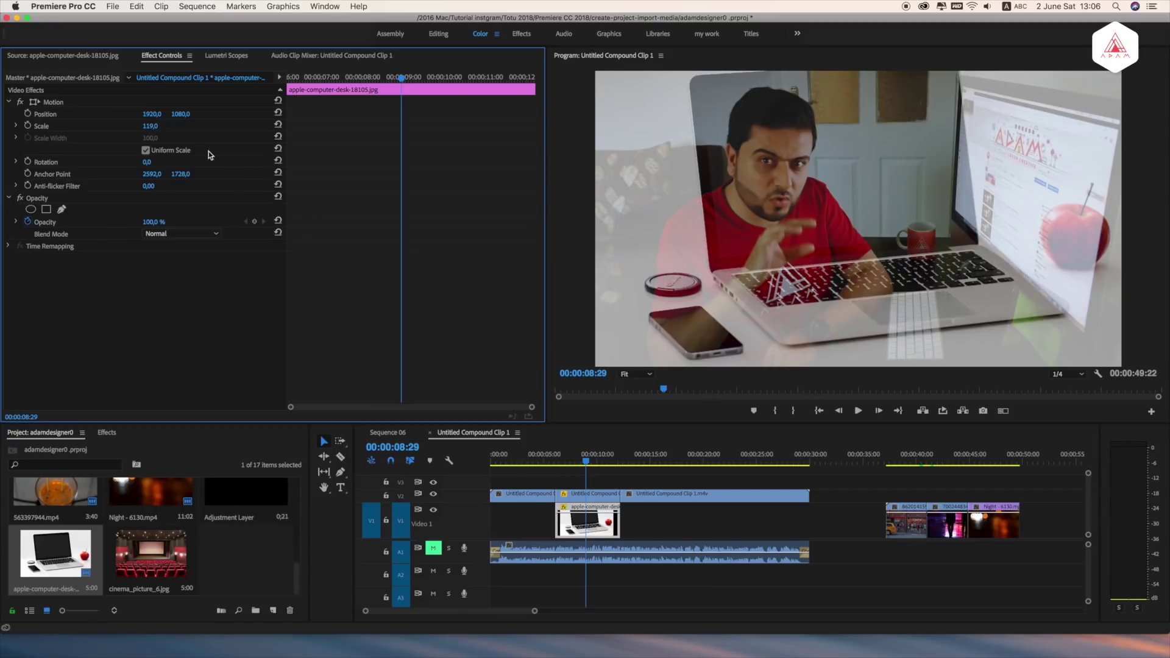
pyautogui.moveTo(180, 114); pyautogui.dragTo(235, 114)
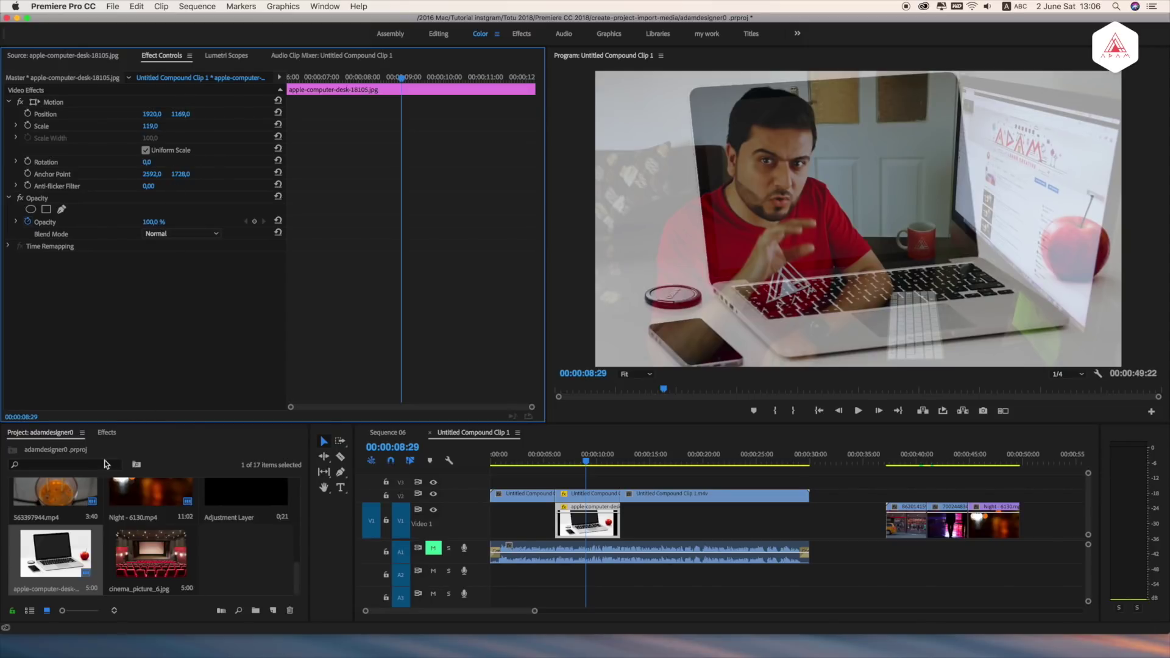
# Apply the Distort > Corner Pin effect to the talking-head clip on V2.
pyautogui.click(108, 433)
pyautogui.click(8, 512)
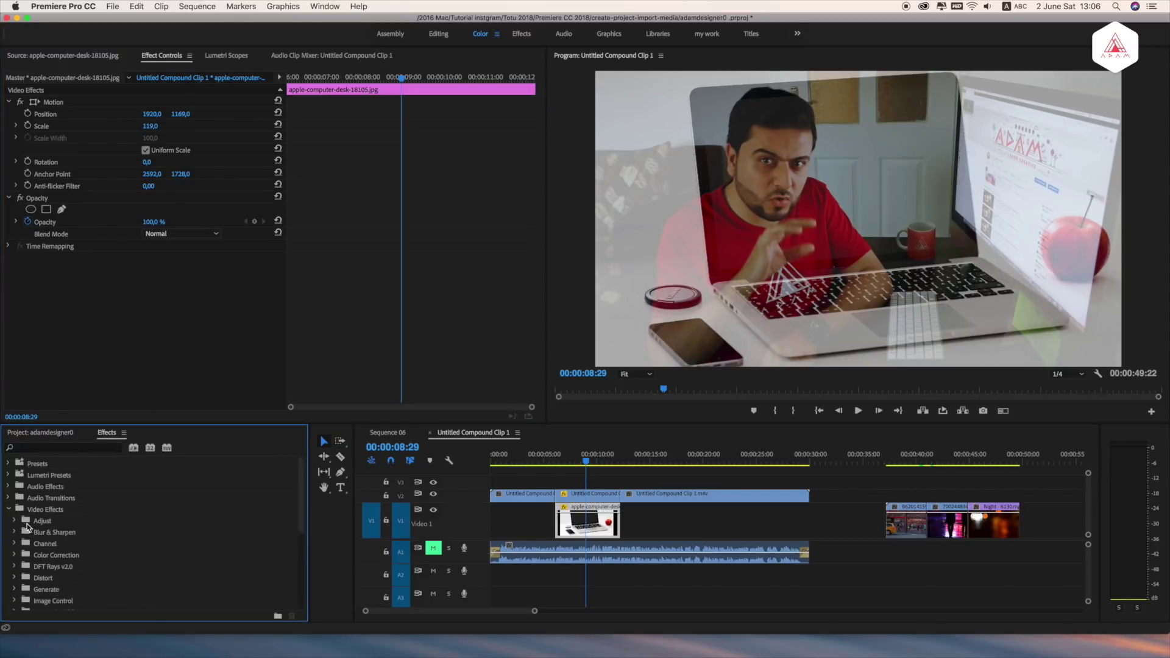
pyautogui.scroll(-2, 29, 525)
pyautogui.click(14, 534)
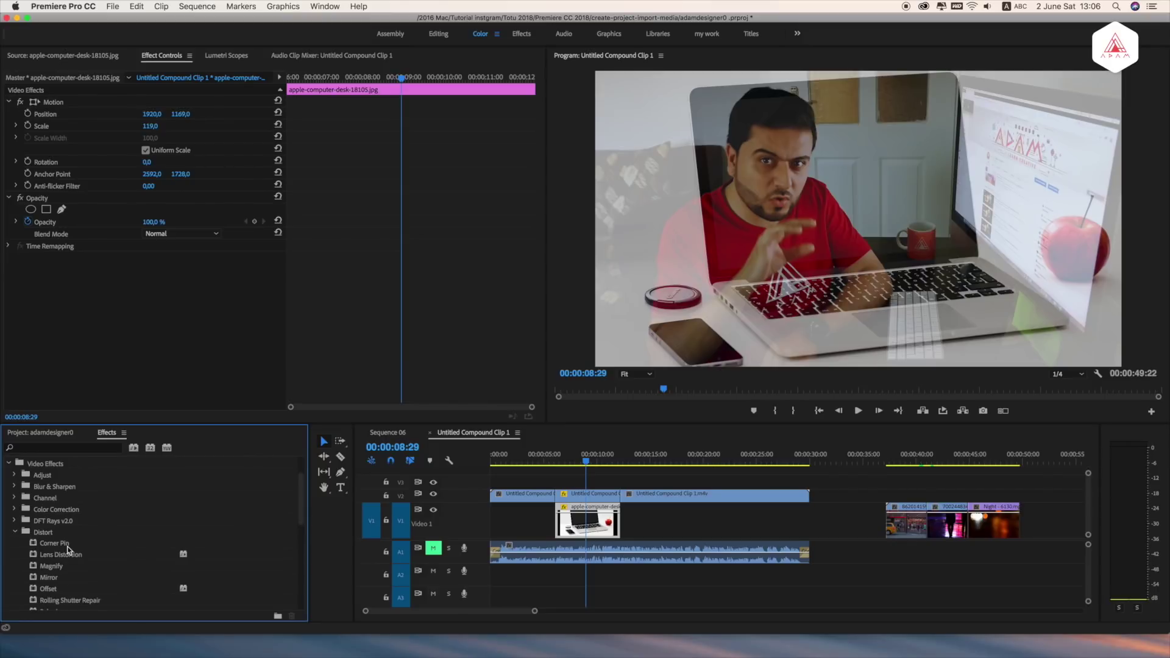
pyautogui.moveTo(62, 543); pyautogui.dragTo(591, 499)
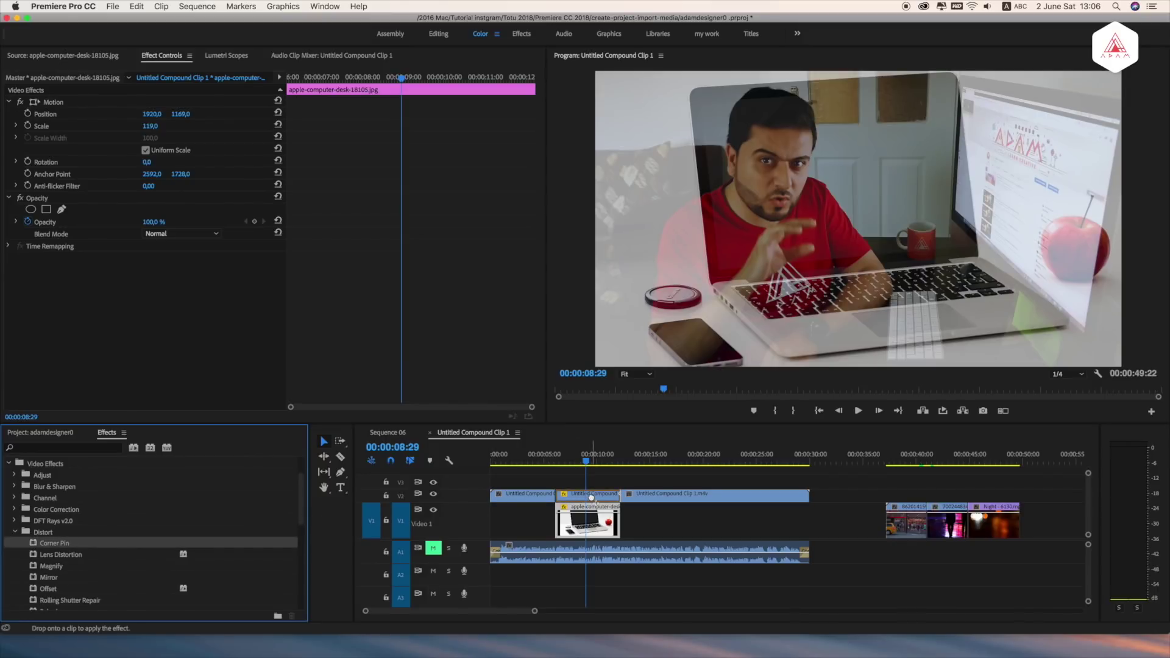
pyautogui.moveTo(592, 497); pyautogui.dragTo(591, 498)
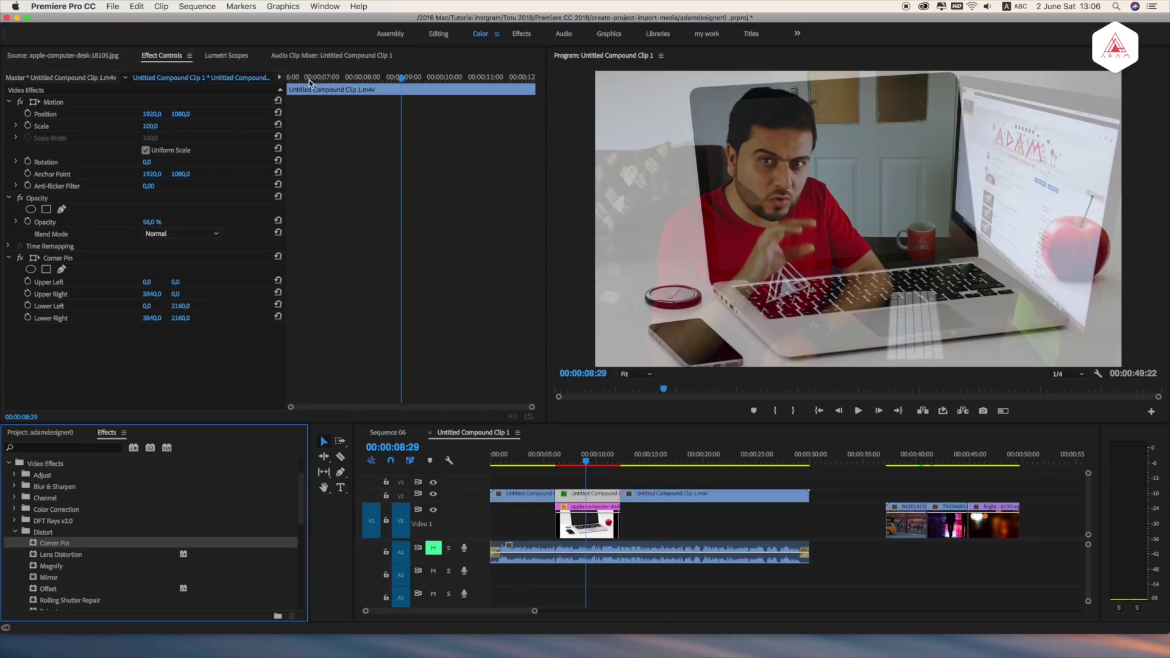
# At about 6:05, enable keyframes for all four Corner Pin corners, then move to 6:20.
pyautogui.moveTo(309, 79); pyautogui.dragTo(289, 82)
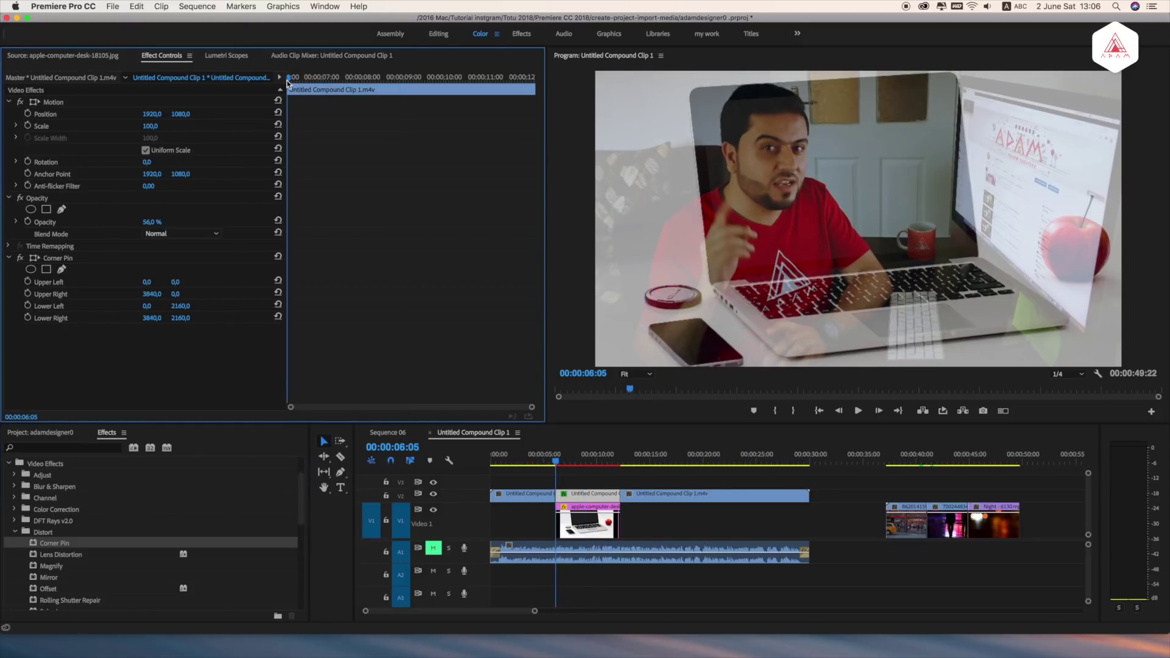
pyautogui.click(28, 283)
pyautogui.click(28, 294)
pyautogui.click(28, 305)
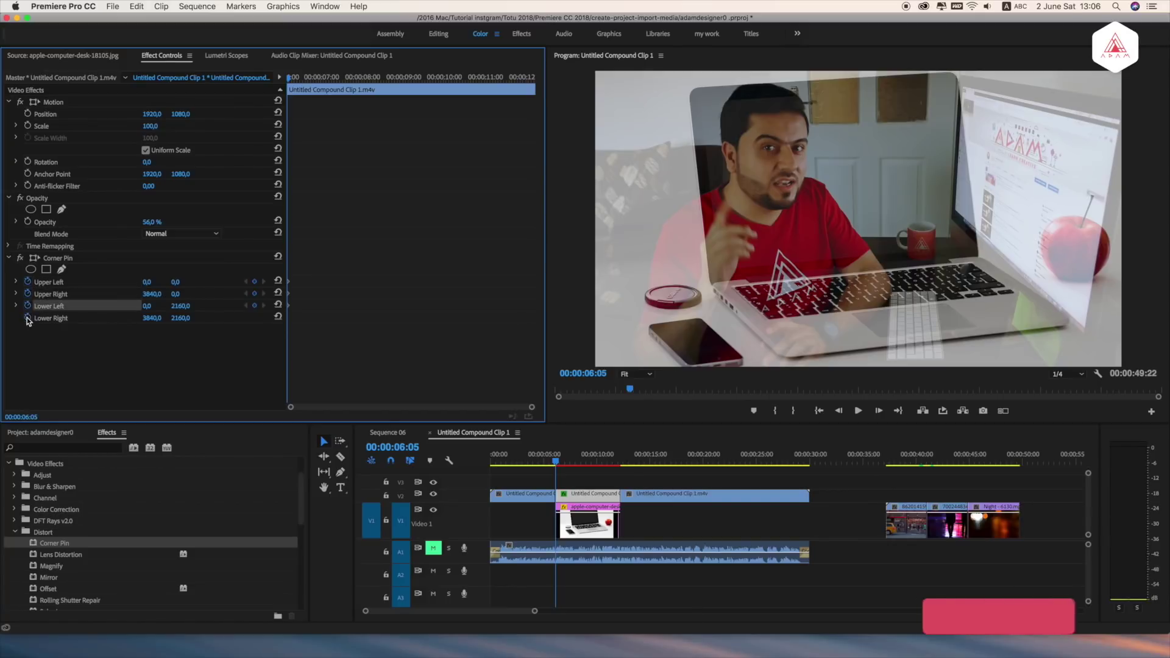
pyautogui.click(28, 317)
pyautogui.click(300, 78)
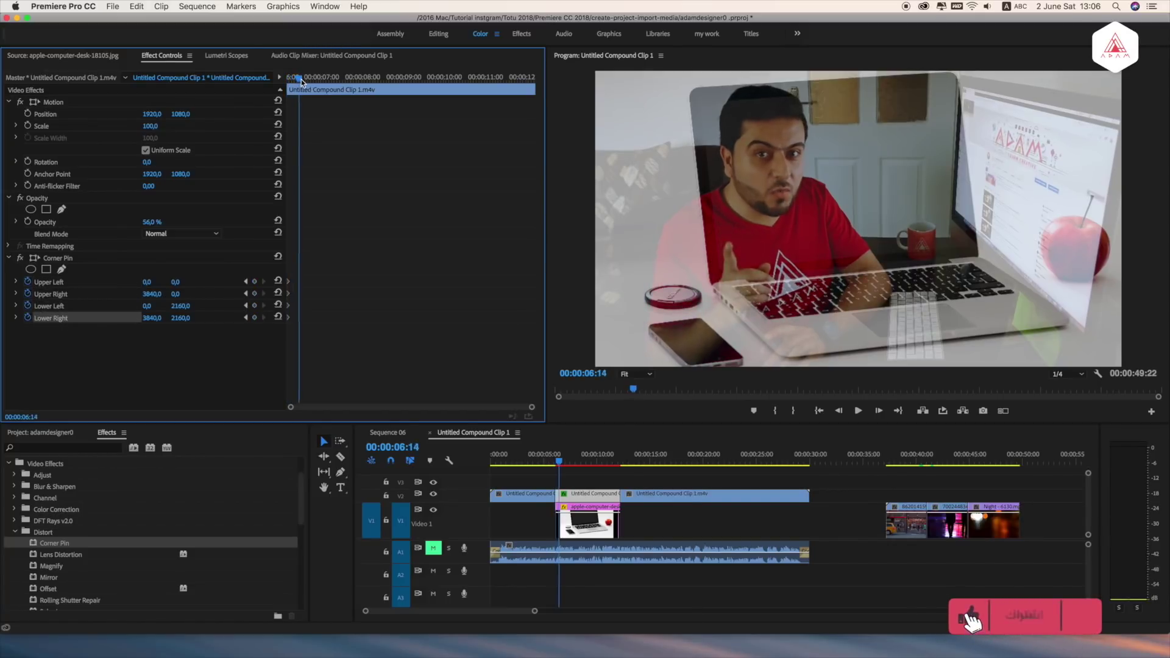
pyautogui.moveTo(302, 81); pyautogui.dragTo(311, 81)
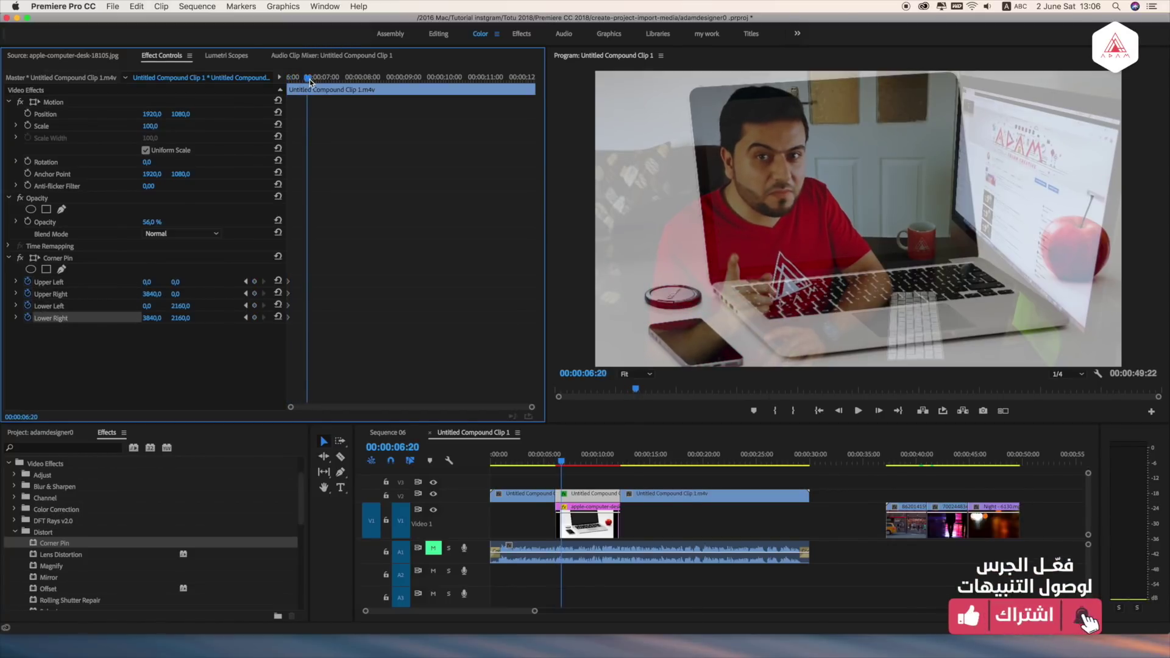
# Drag the four Corner Pin corners onto the laptop screen's corners in the Program monitor.
pyautogui.click(56, 260)
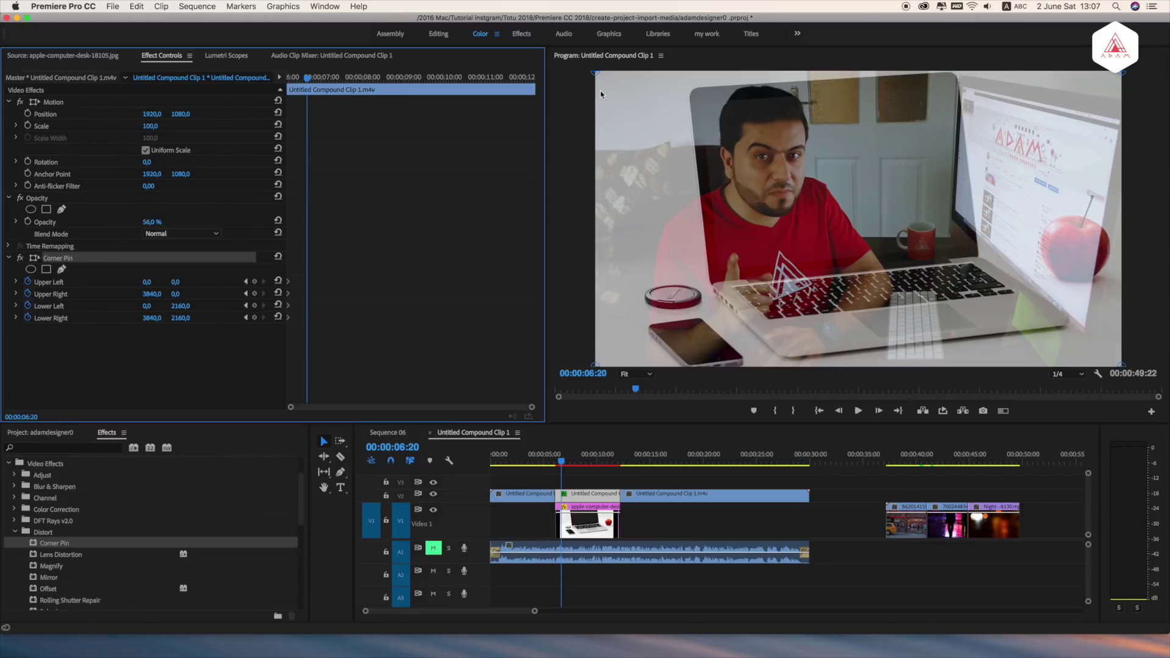
pyautogui.moveTo(596, 74); pyautogui.dragTo(704, 105)
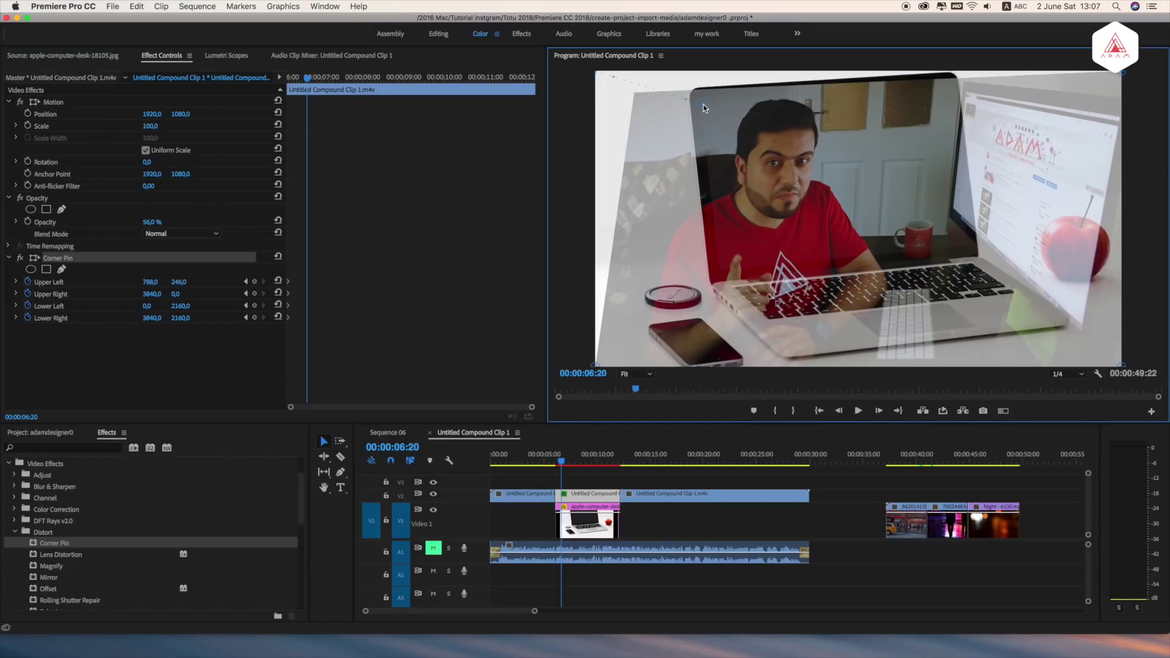
pyautogui.moveTo(704, 105); pyautogui.dragTo(701, 101)
pyautogui.moveTo(1122, 71); pyautogui.dragTo(1124, 74)
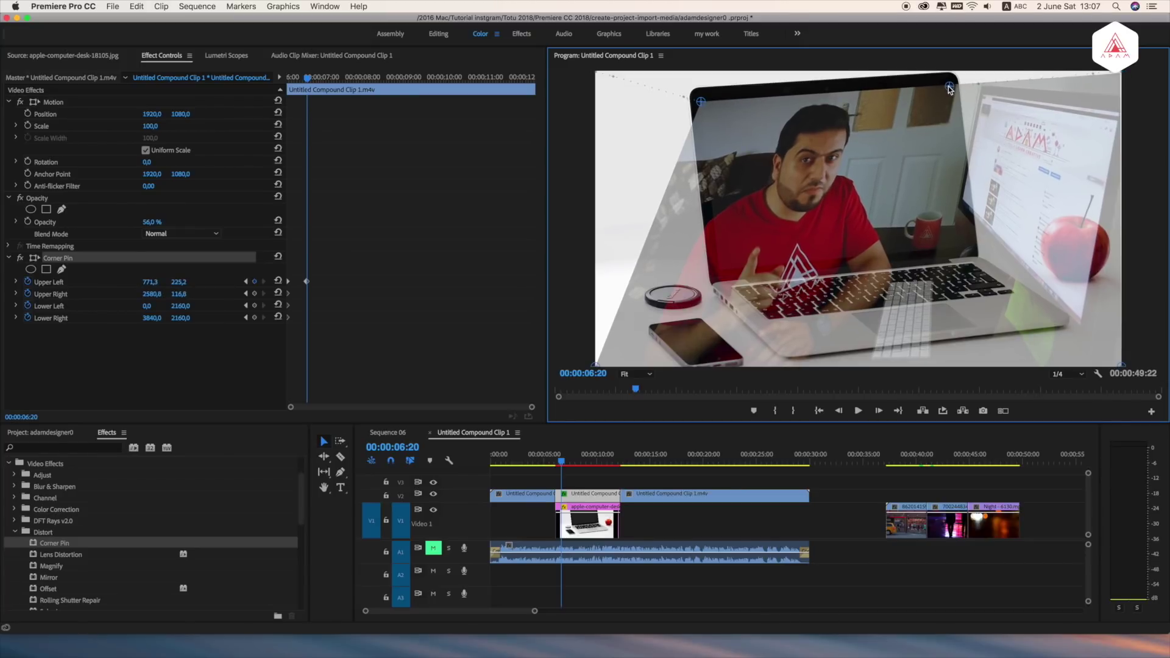
pyautogui.moveTo(951, 86); pyautogui.dragTo(949, 89)
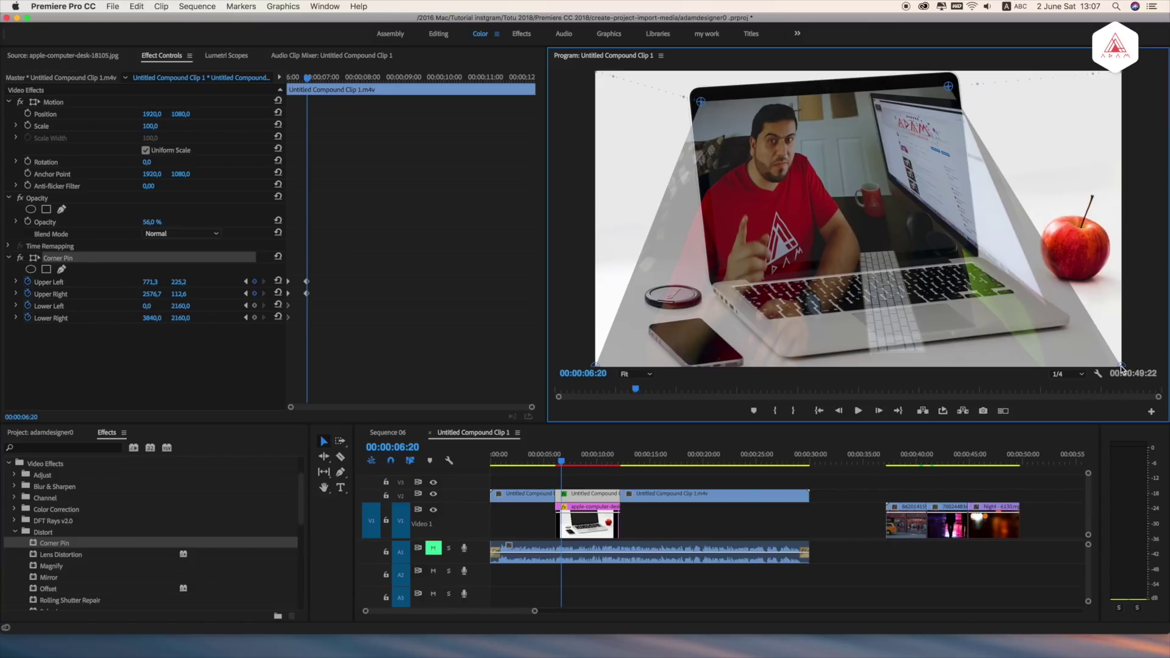
pyautogui.moveTo(1121, 366); pyautogui.dragTo(968, 248)
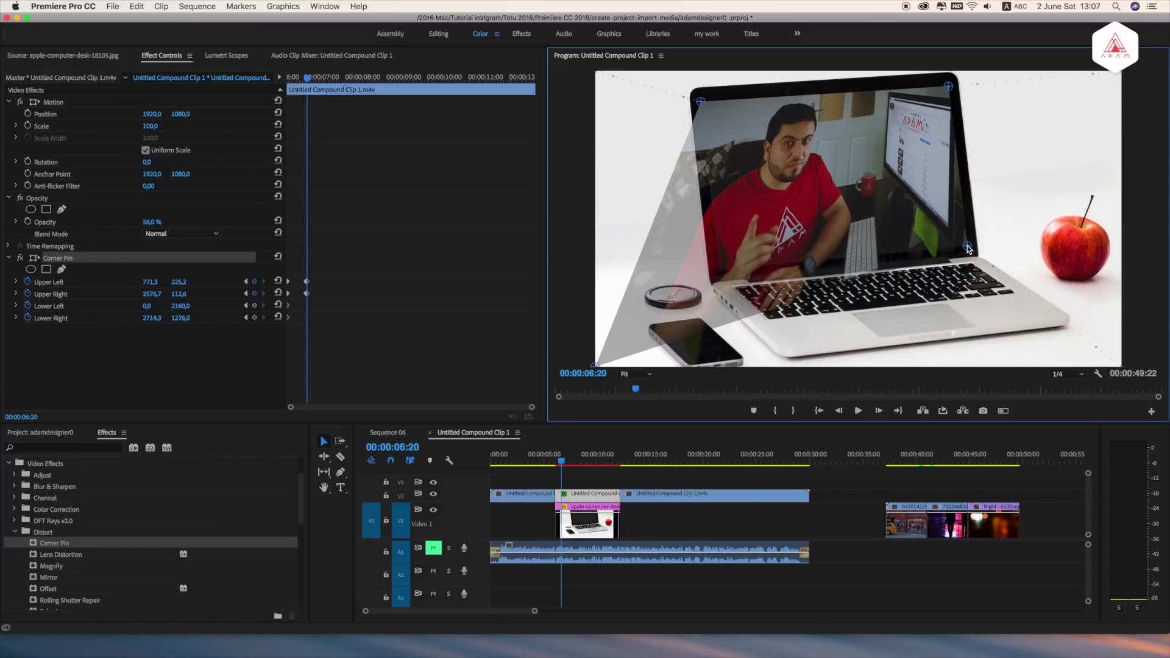
pyautogui.moveTo(596, 365); pyautogui.dragTo(721, 270)
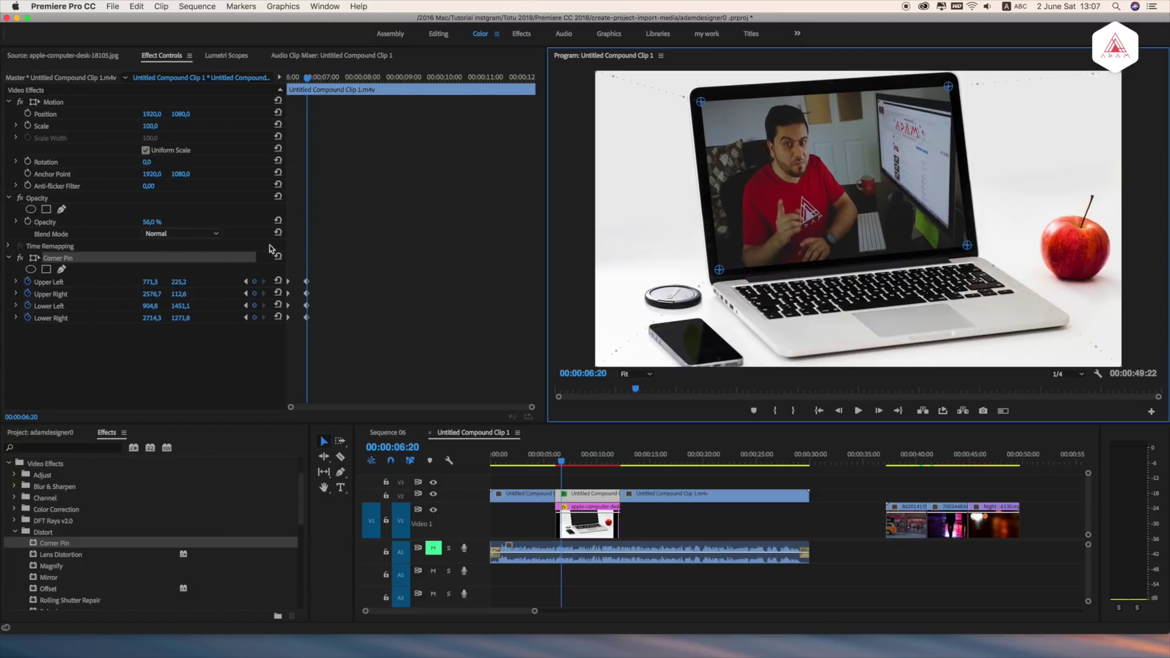
# Raise opacity back to 100%, select the four 6:20 corner keyframes and move to about 11:13.
pyautogui.moveTo(149, 221); pyautogui.dragTo(161, 223)
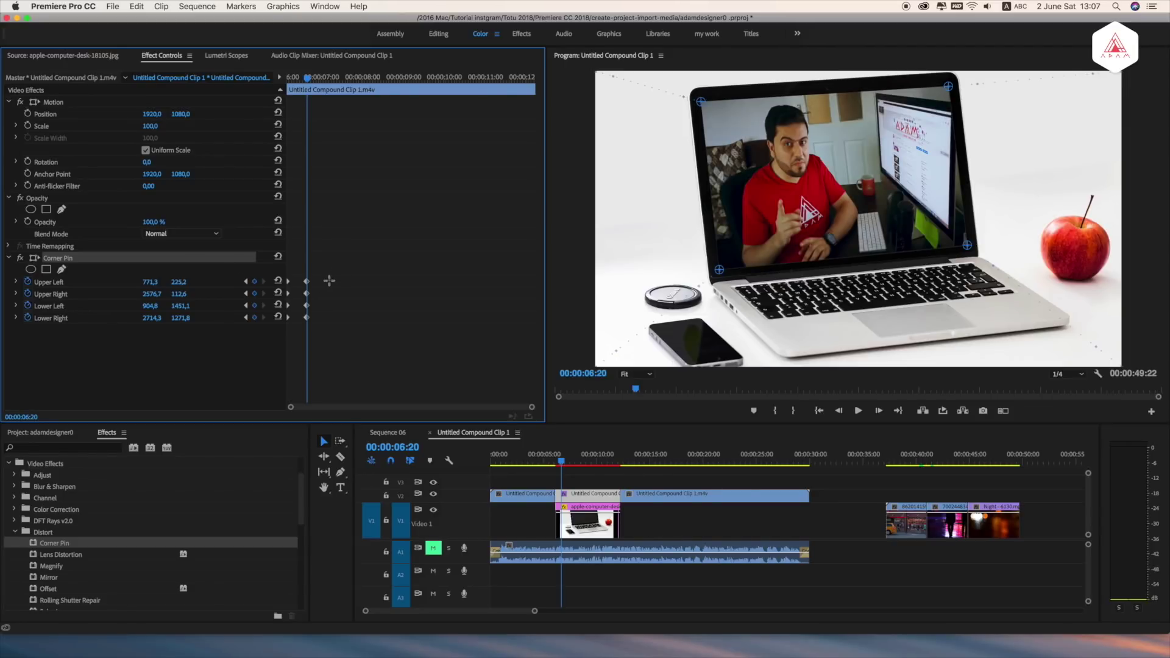
pyautogui.moveTo(329, 281); pyautogui.dragTo(300, 330)
pyautogui.moveTo(492, 78); pyautogui.dragTo(503, 78)
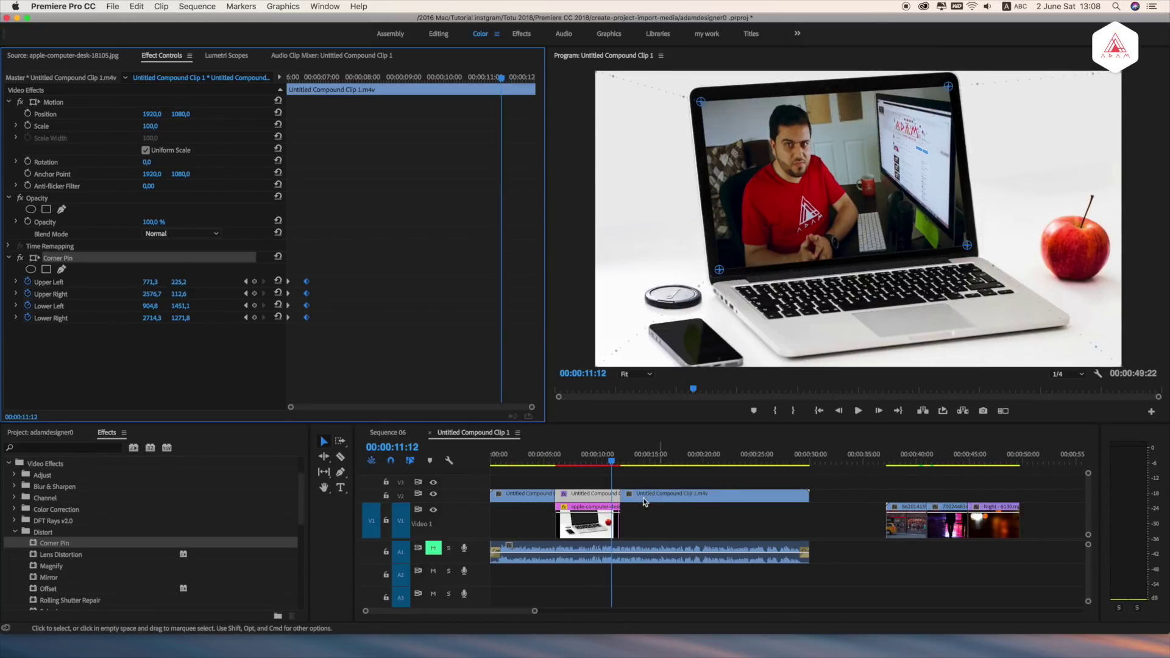
# Paste laptop-screen corner keyframes at 11:12, add full-frame corners at 11:27, and shift them slightly later.
pyautogui.press('cmd+v')
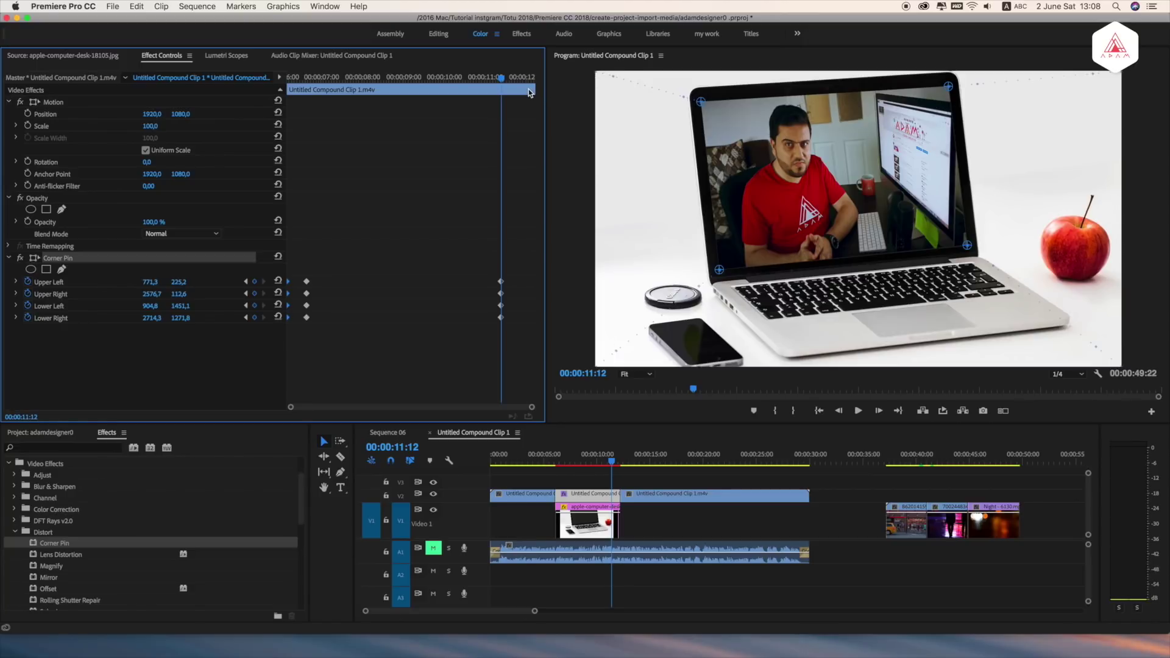
pyautogui.moveTo(519, 78); pyautogui.dragTo(523, 80)
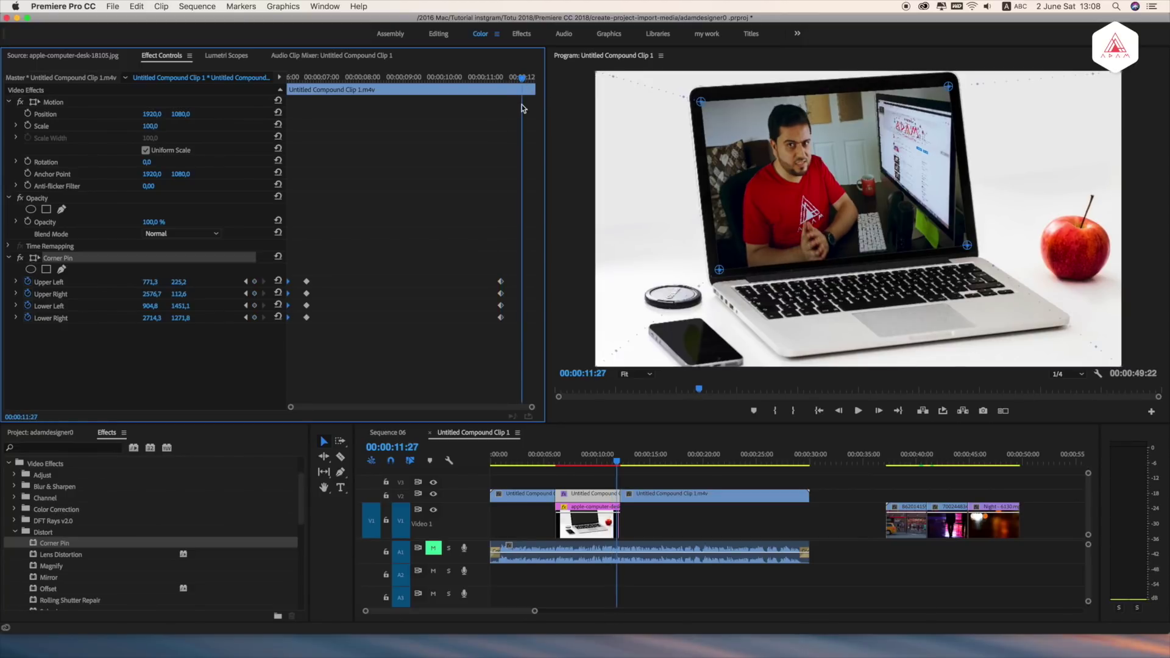
pyautogui.press('cmd+v')
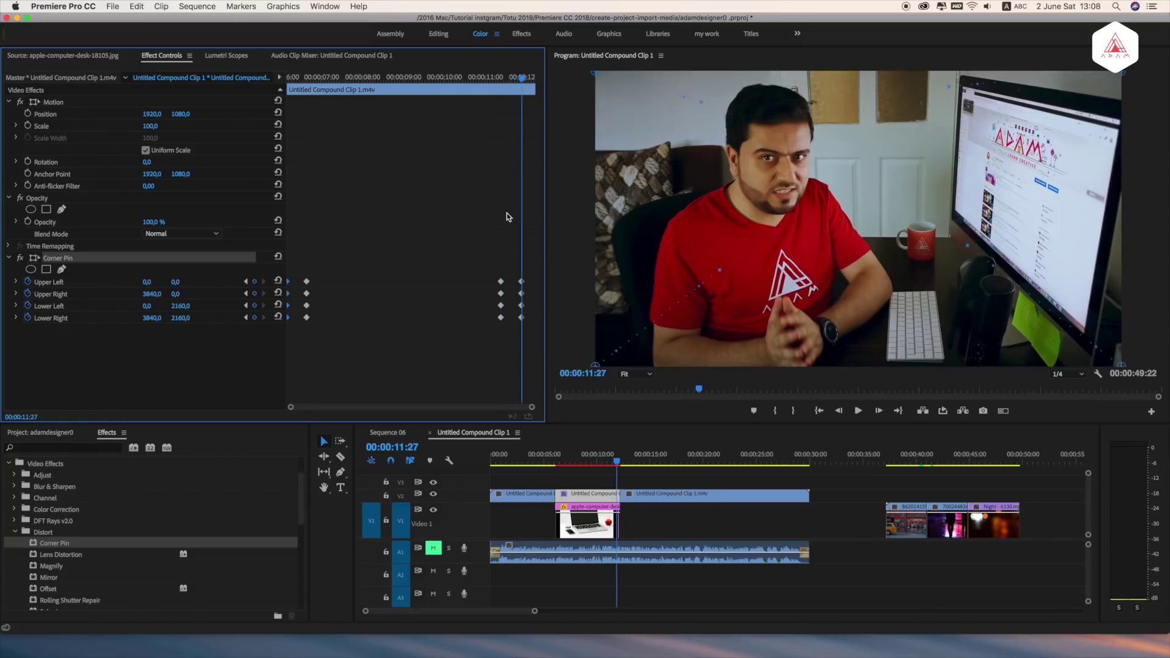
pyautogui.moveTo(485, 263)
pyautogui.mouseDown()
pyautogui.moveTo(535, 332)
pyautogui.moveTo(530, 322)
pyautogui.mouseUp()
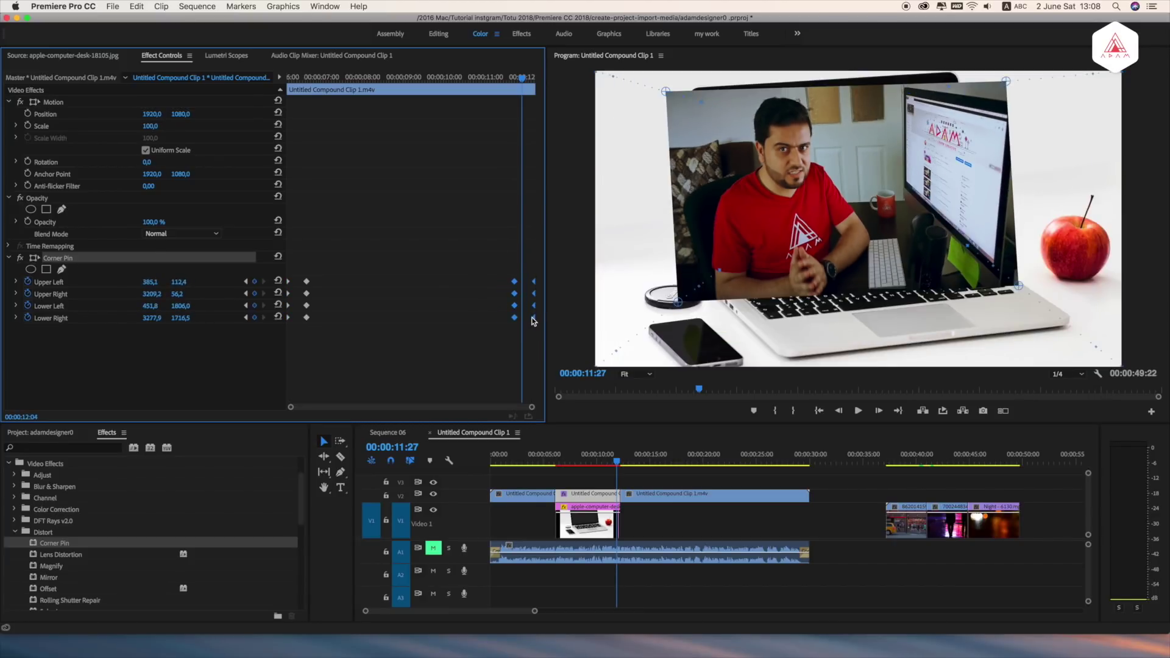
# Select the four Corner Pin keyframes at 6:20 to change their timing.
pyautogui.click(449, 290)
pyautogui.moveTo(326, 266); pyautogui.dragTo(293, 346)
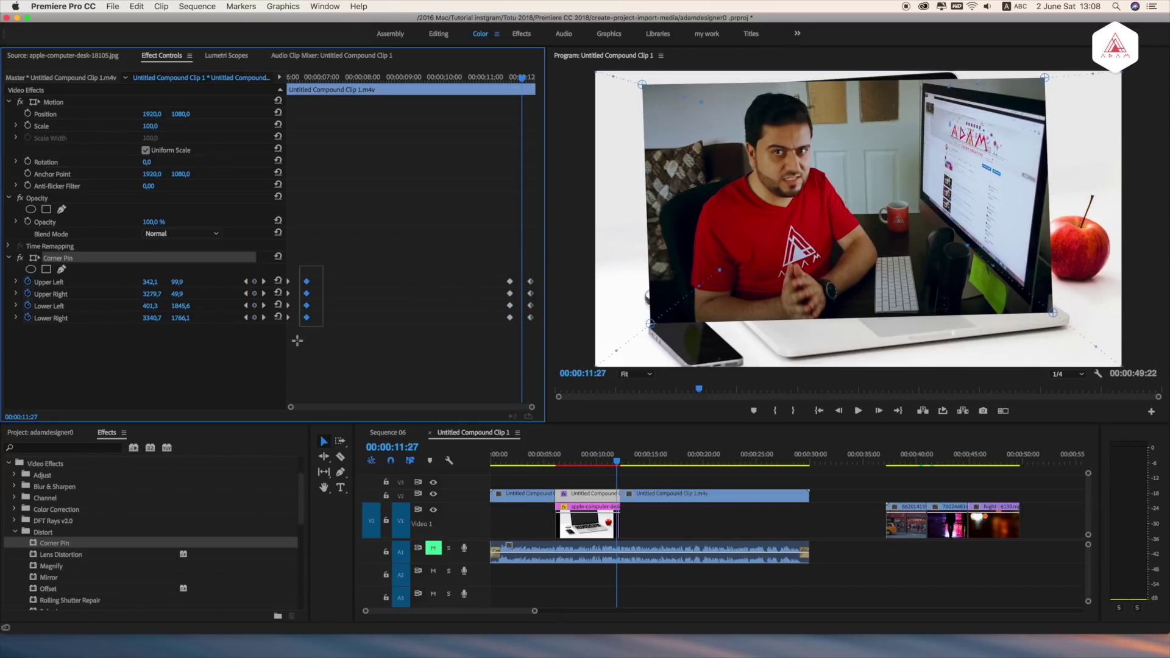
pyautogui.rightClick(306, 319)
# Give the 6:20 Corner Pin keyframes Ease In and Ease Out interpolation.
pyautogui.moveTo(402, 415)
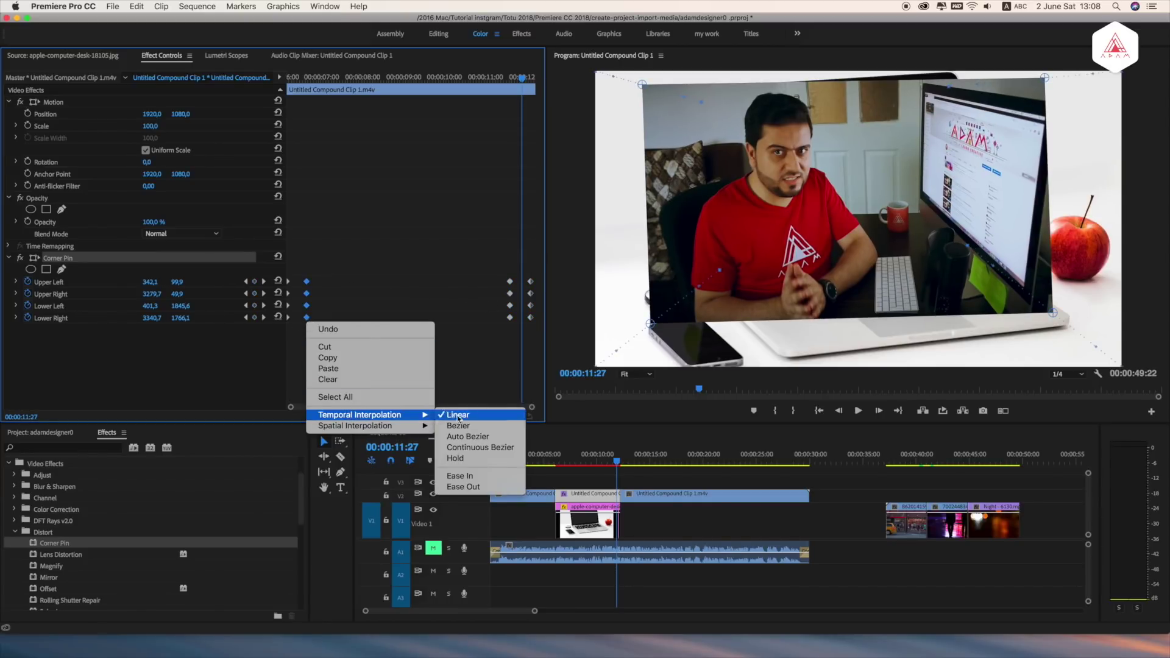
pyautogui.click(474, 481)
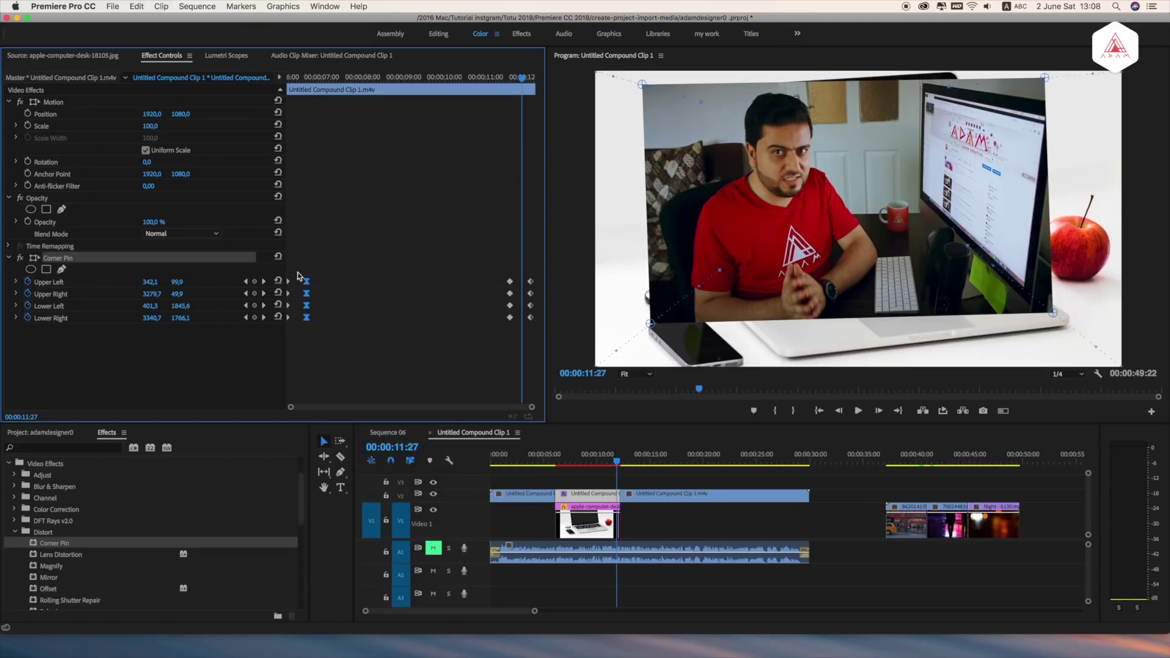
pyautogui.rightClick(290, 320)
pyautogui.moveTo(337, 415)
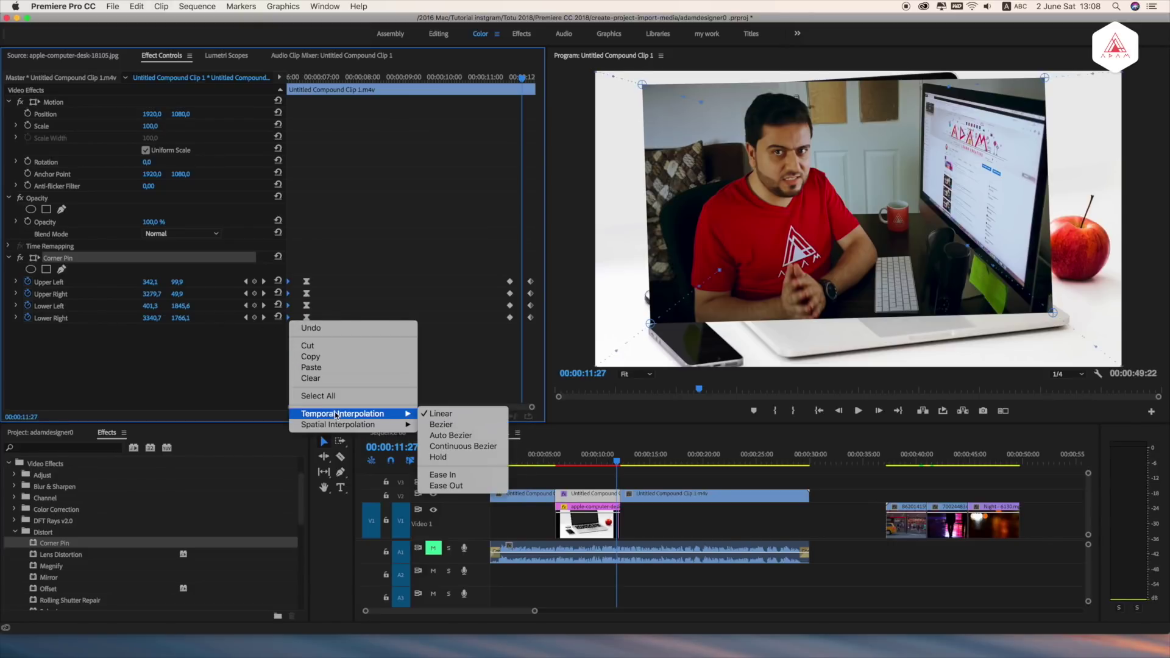
pyautogui.click(454, 486)
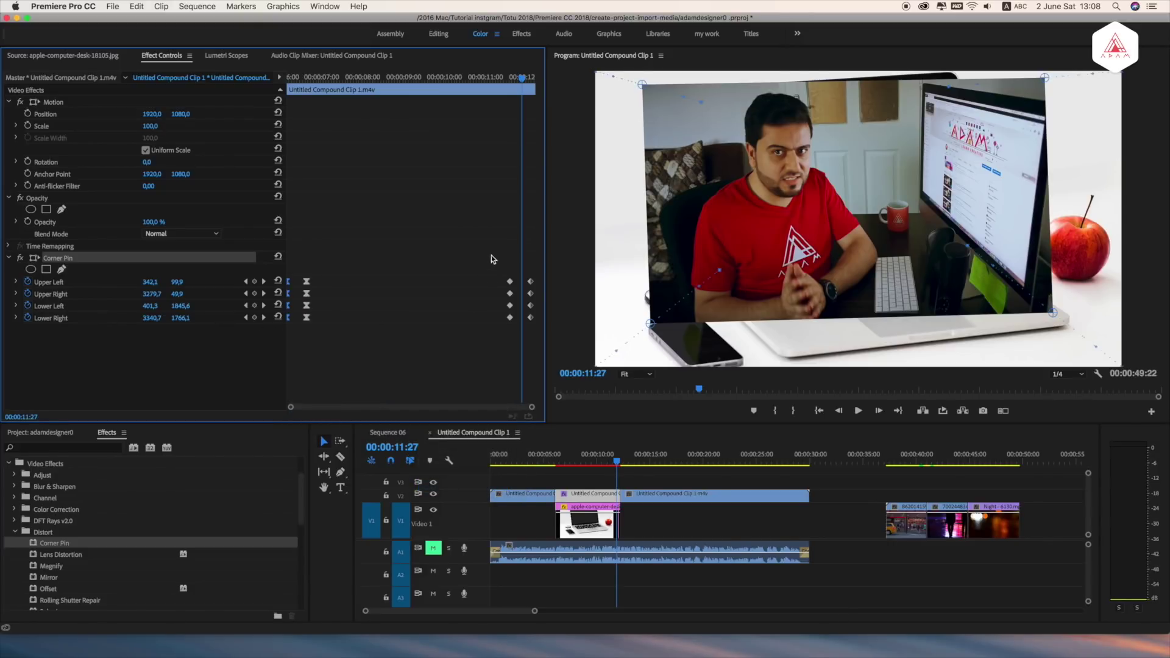
# Apply Ease Out to the middle and final full-frame keyframe groups, then return to 6:05.
pyautogui.moveTo(492, 257); pyautogui.dragTo(518, 336)
pyautogui.rightClick(511, 325)
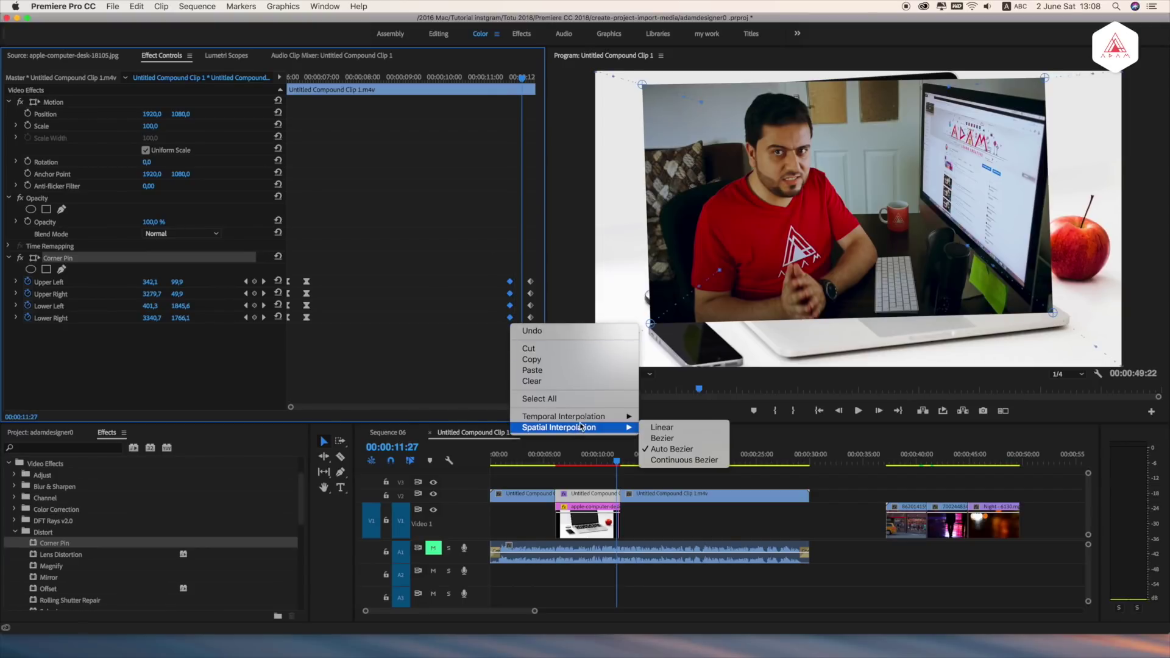
pyautogui.moveTo(589, 420)
pyautogui.click(668, 489)
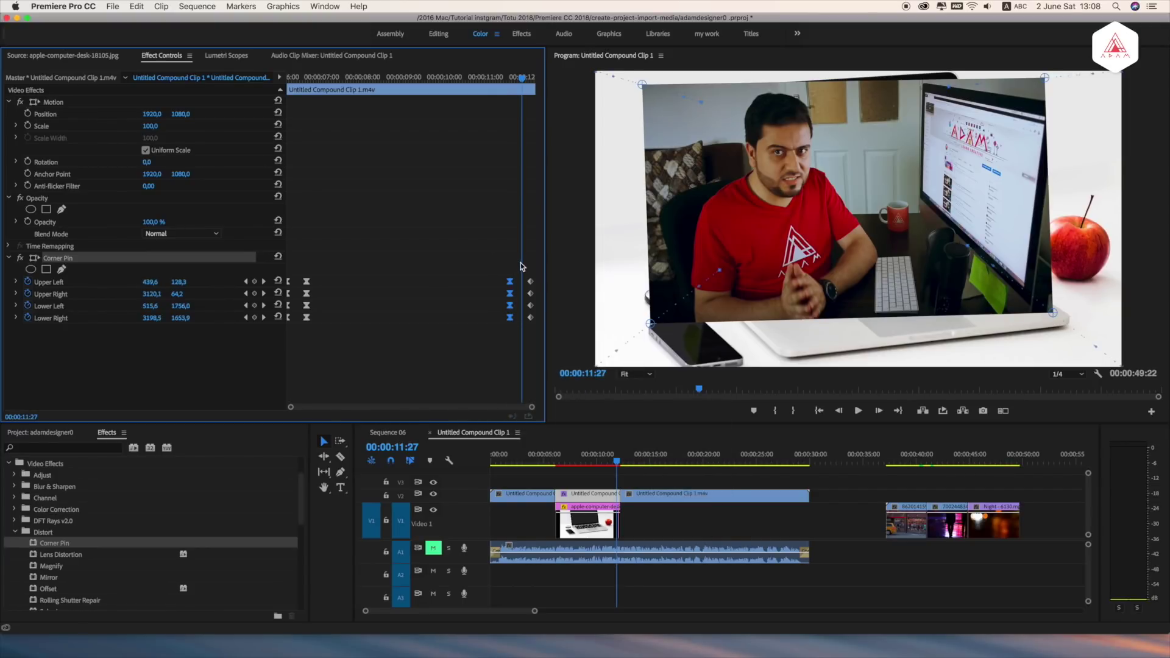
pyautogui.moveTo(521, 256); pyautogui.dragTo(536, 323)
pyautogui.rightClick(531, 320)
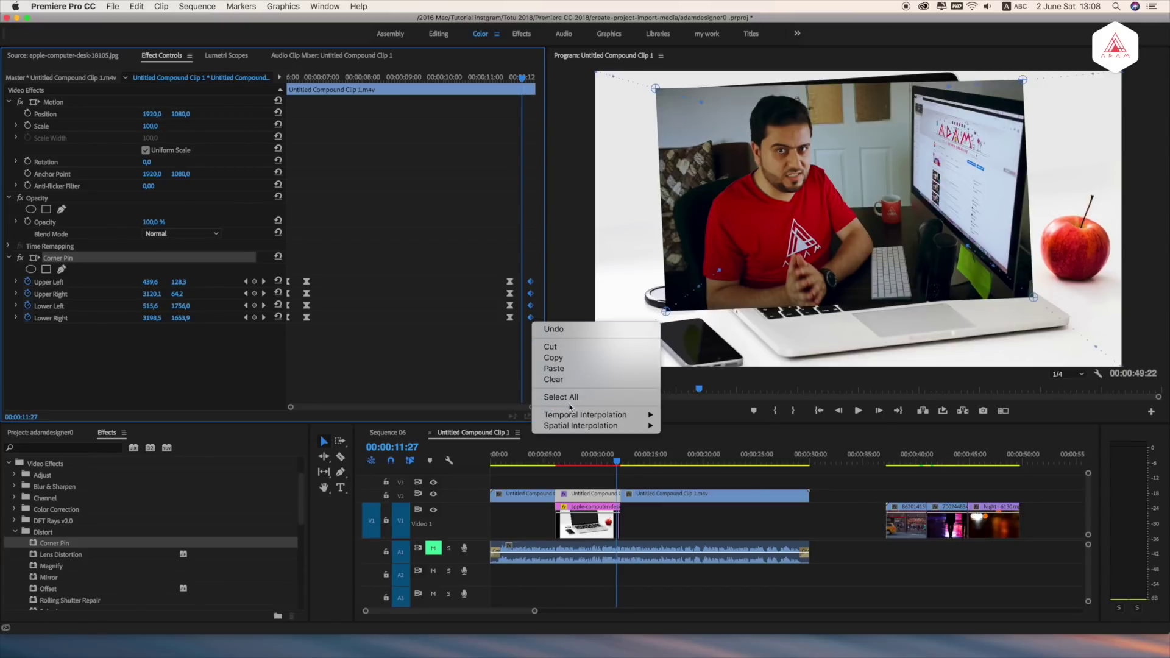
pyautogui.moveTo(576, 417)
pyautogui.click(722, 476)
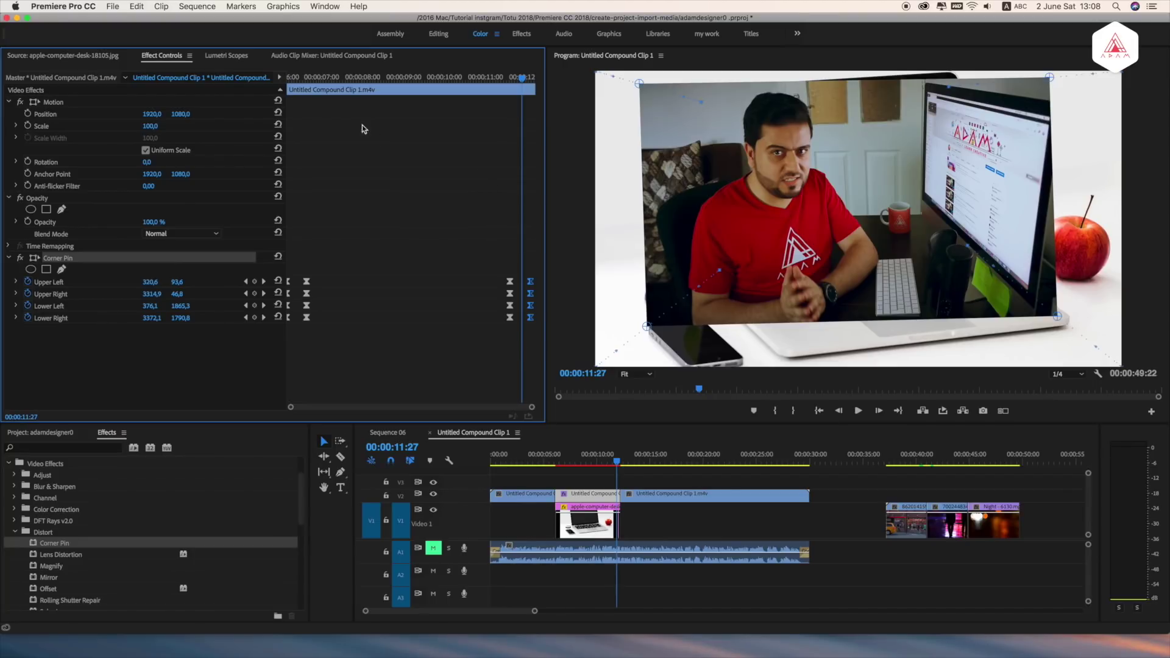
pyautogui.moveTo(295, 80); pyautogui.dragTo(286, 78)
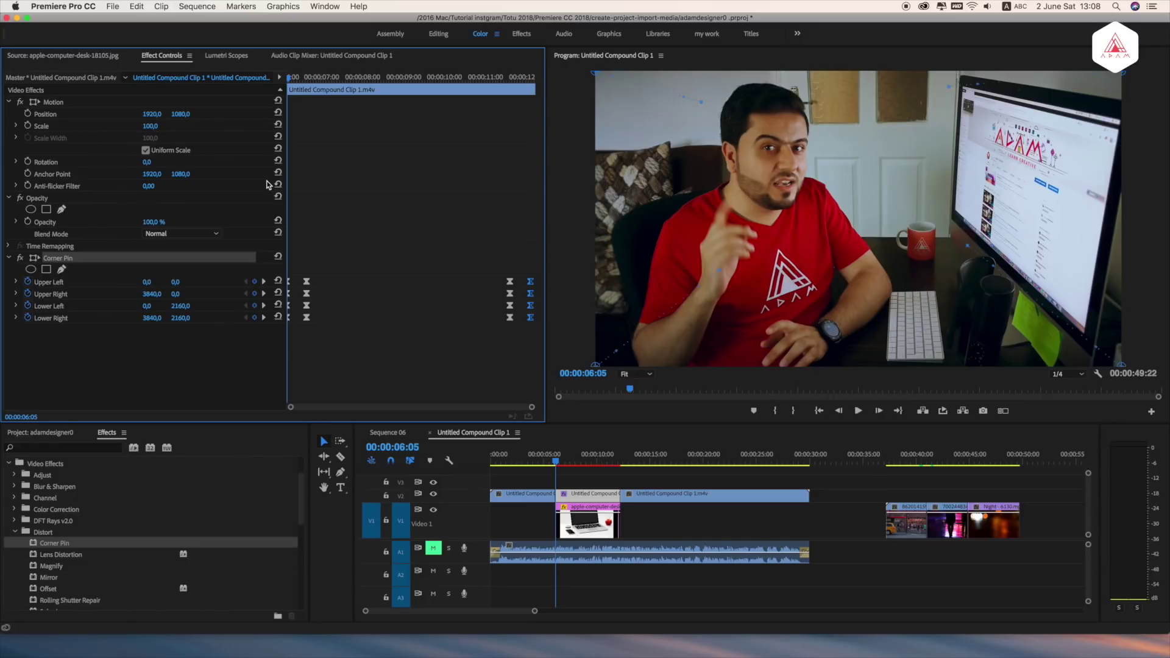
# Render the timeline and play back the zoom-out animation.
pyautogui.press('Return')
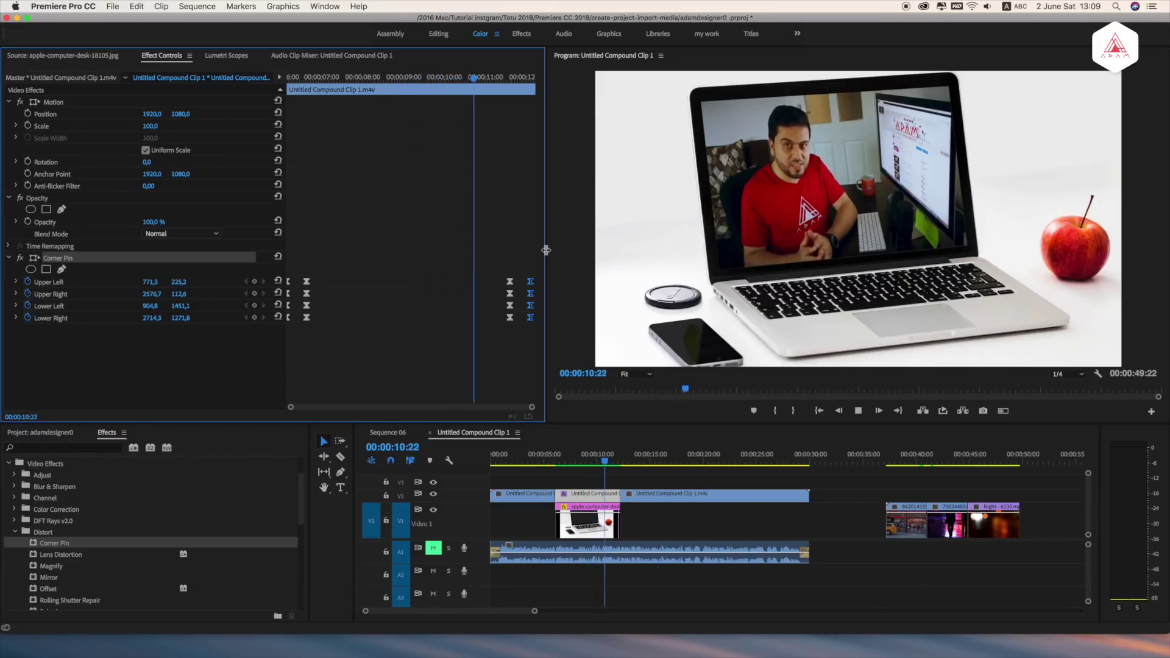
pyautogui.press('space')
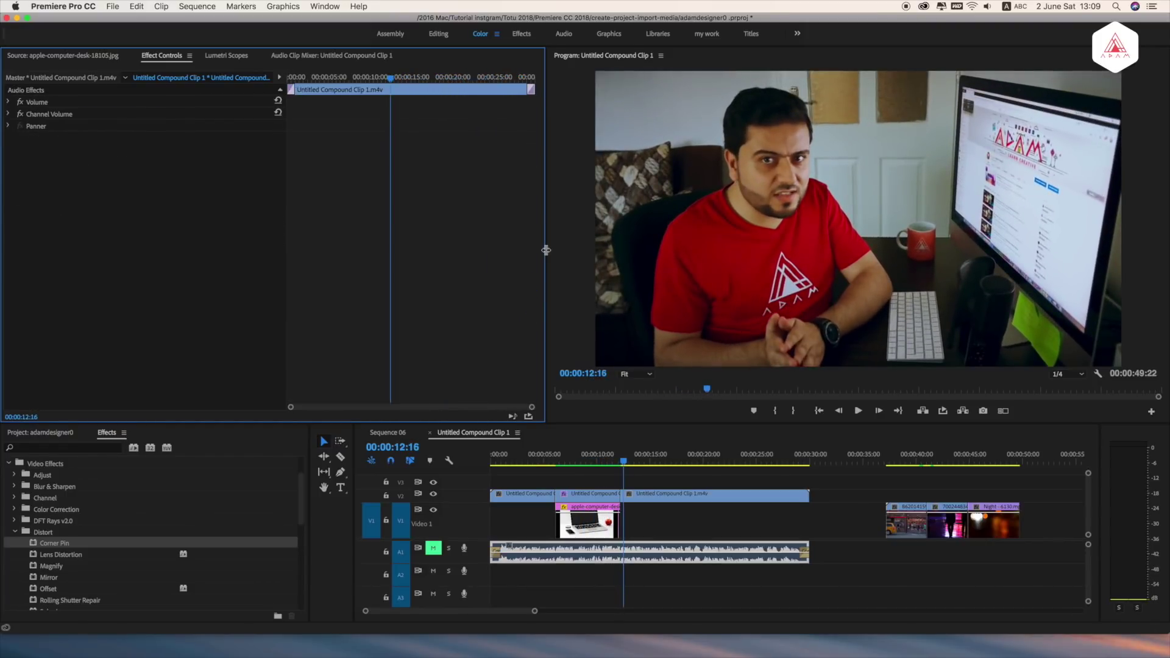
pyautogui.click(565, 462)
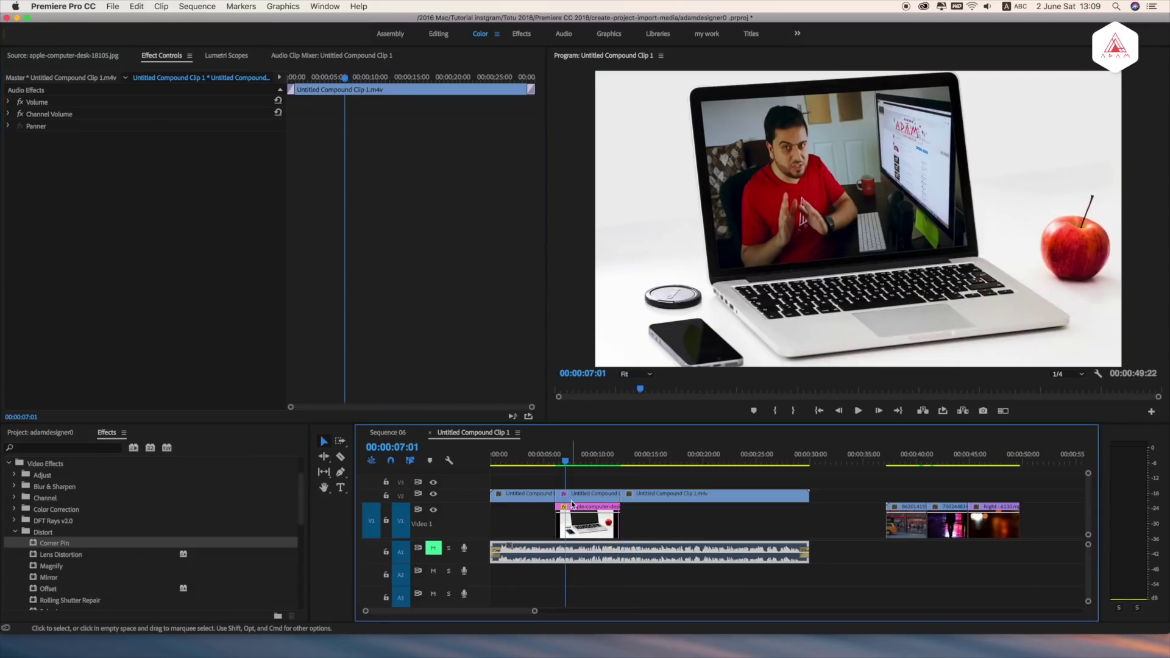
# Shift the four Corner Pin keyframes later, scrub to check, then select the horse-and-carriage clip.
pyautogui.click(572, 504)
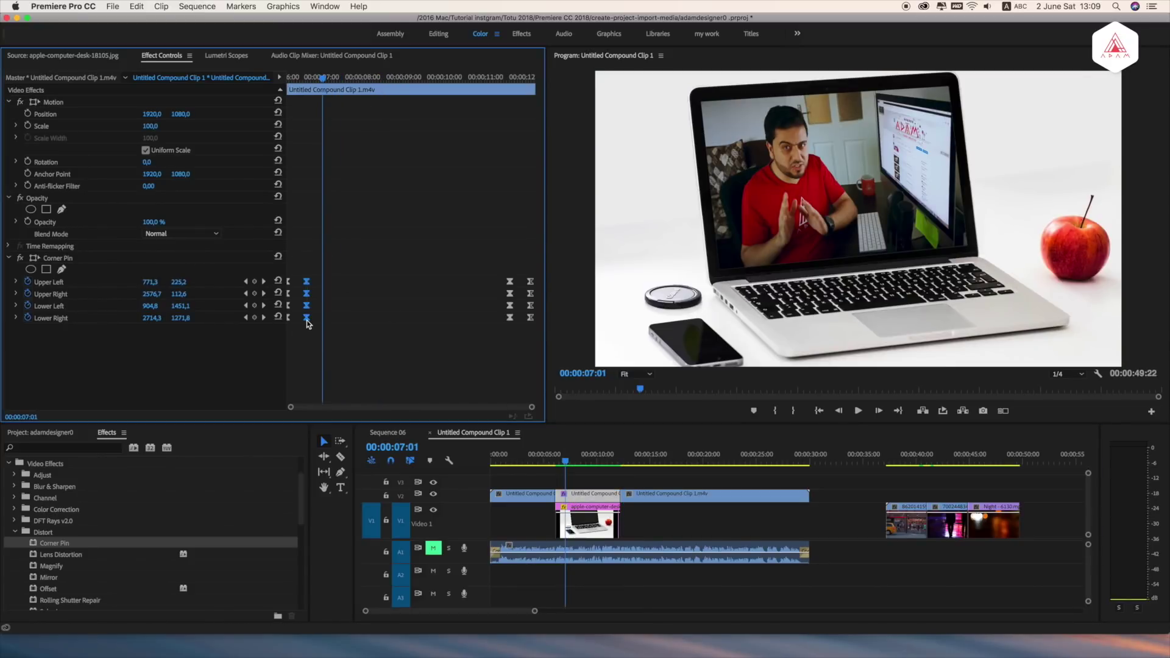
pyautogui.moveTo(306, 317); pyautogui.dragTo(335, 318)
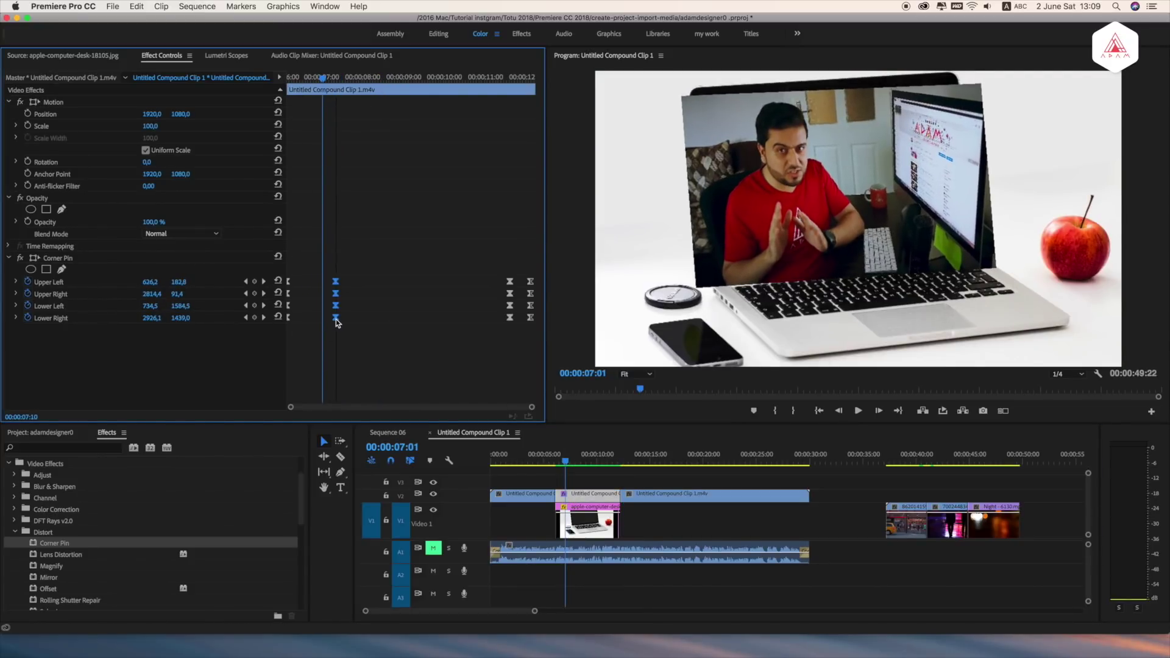
pyautogui.click(561, 462)
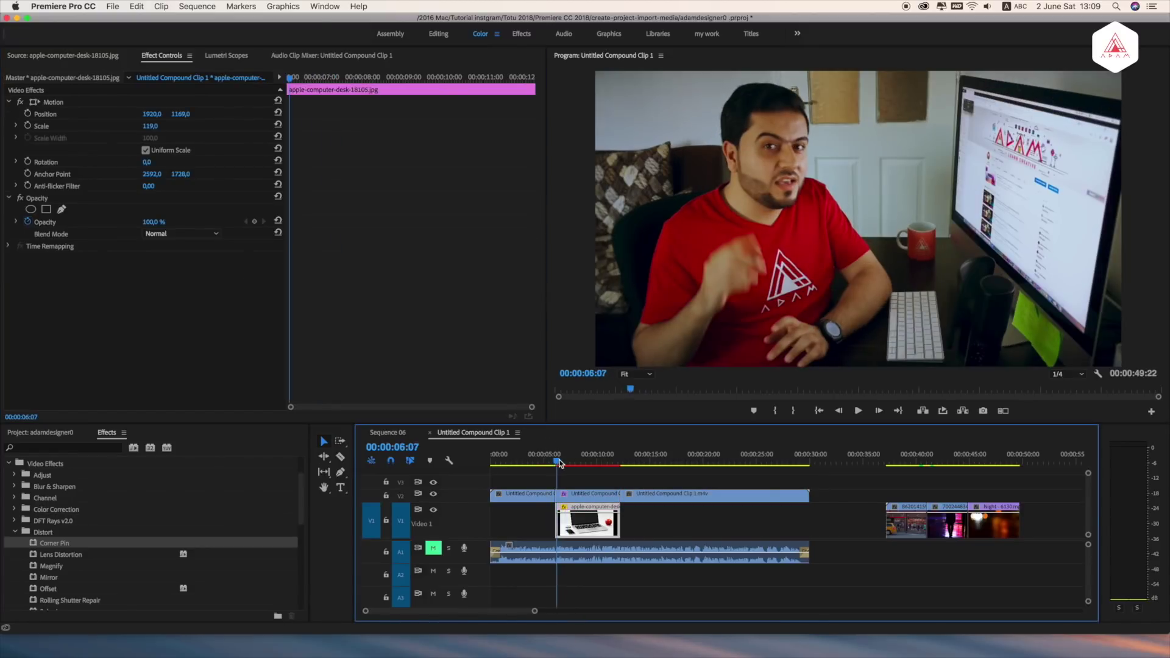
pyautogui.moveTo(563, 463)
pyautogui.mouseDown()
pyautogui.moveTo(624, 463)
pyautogui.moveTo(604, 463)
pyautogui.mouseUp()
pyautogui.click(620, 478)
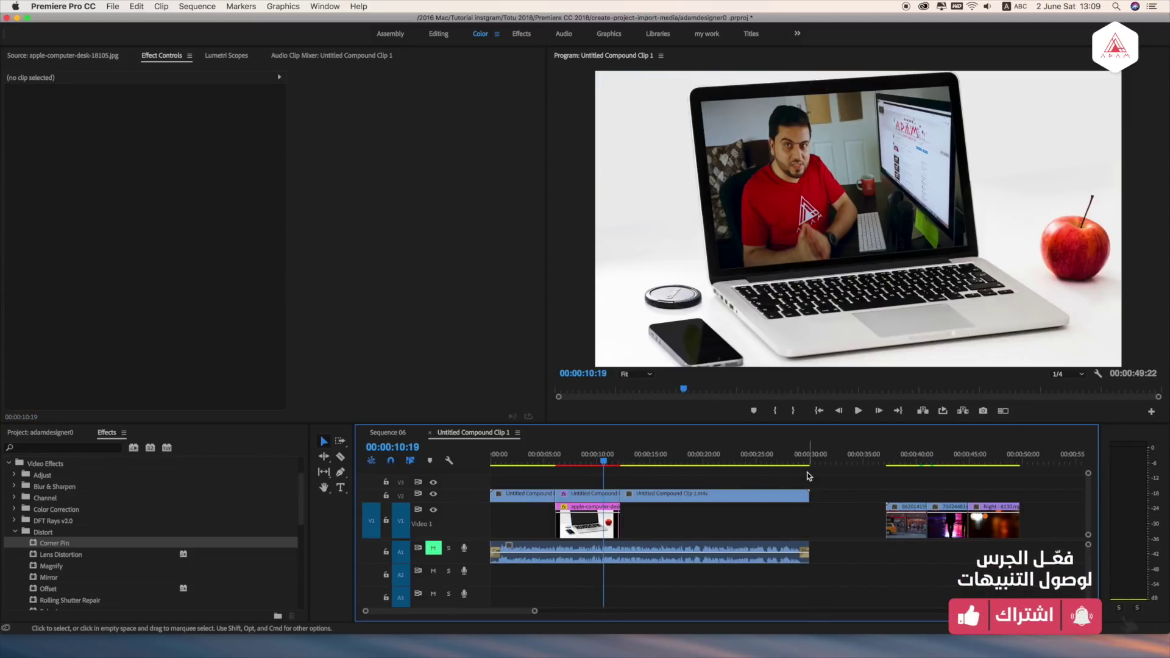
pyautogui.click(907, 521)
pyautogui.click(917, 456)
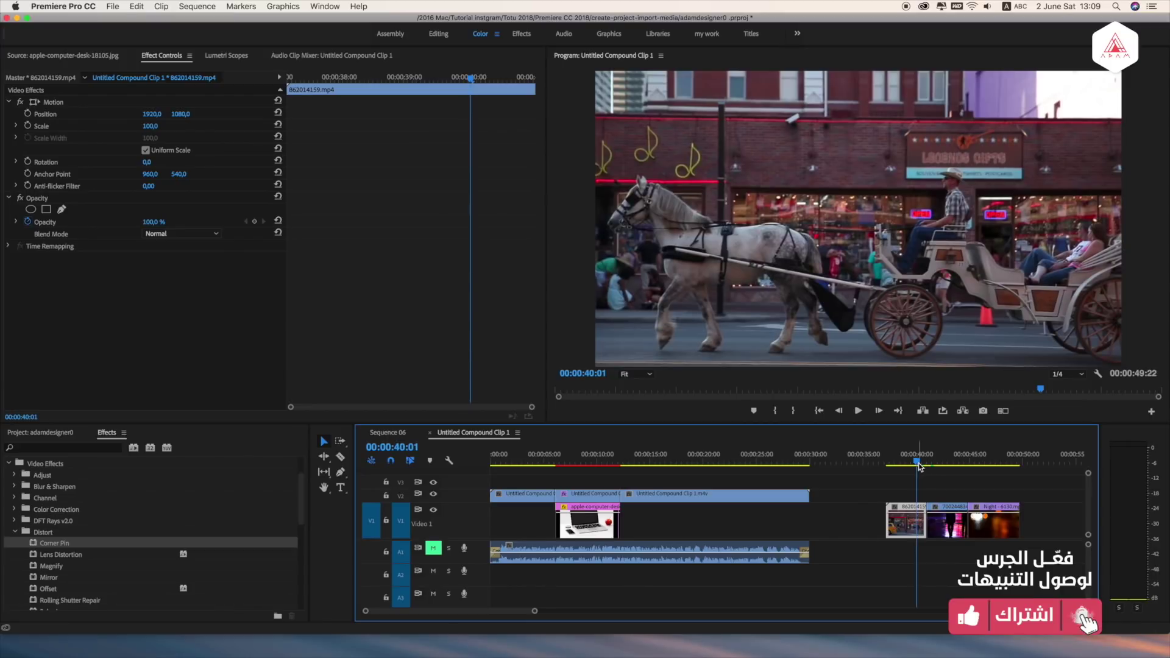
# Apply Lens Distortion to the horse-and-carriage clip and try out Curvature values.
pyautogui.press('=')
pyautogui.press('=')
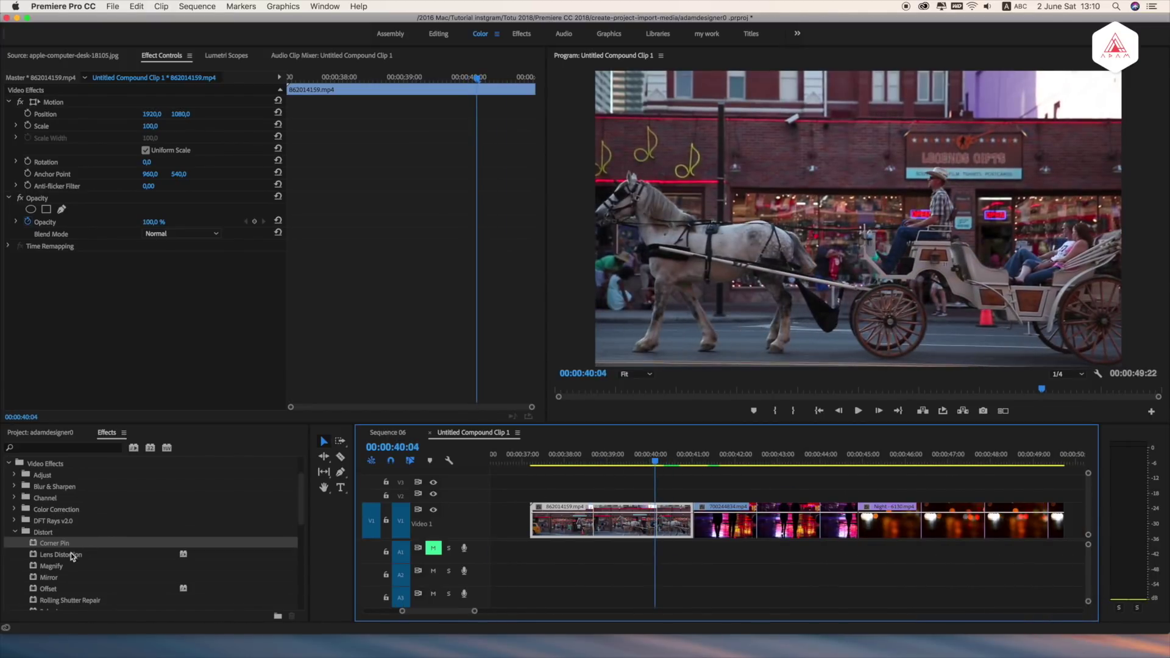
pyautogui.moveTo(61, 555); pyautogui.dragTo(589, 525)
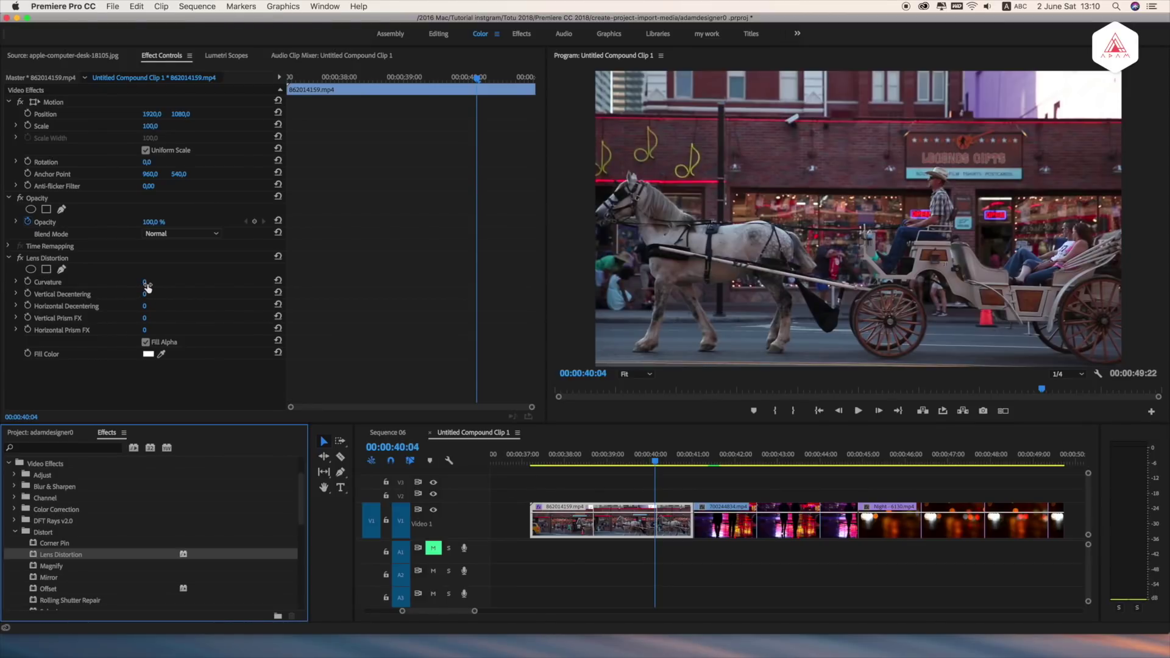
pyautogui.moveTo(145, 285)
pyautogui.mouseDown()
pyautogui.moveTo(207, 286)
pyautogui.moveTo(79, 286)
pyautogui.moveTo(141, 285)
pyautogui.mouseUp()
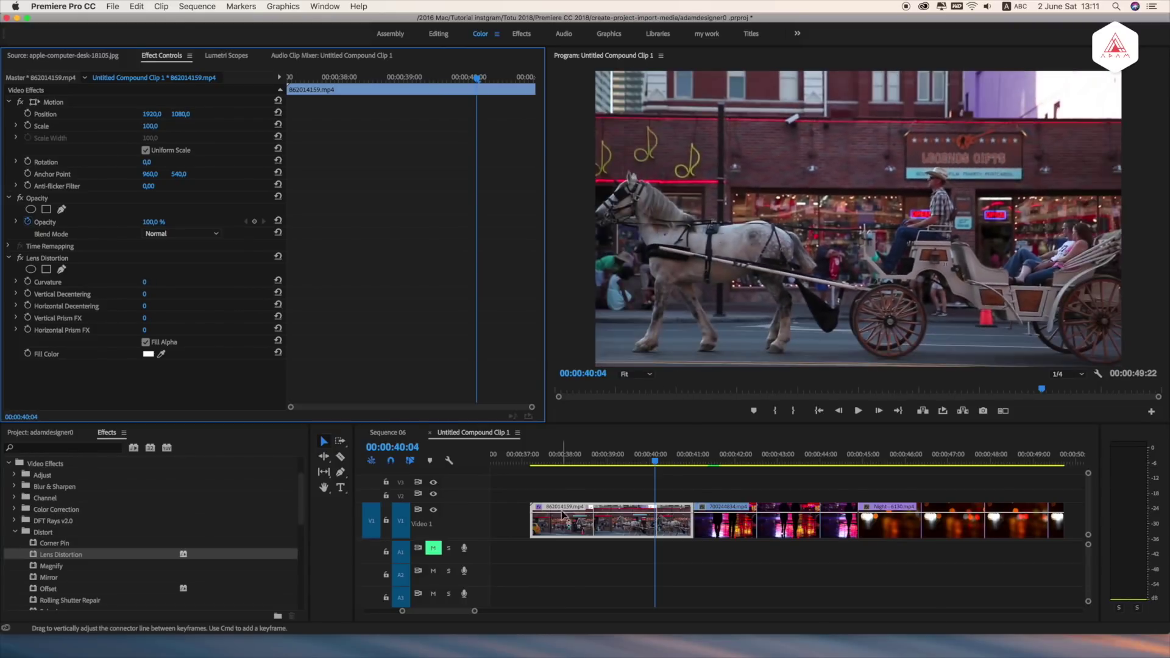
# Step around the 41:01 street-clip join and split the night-street clip at 00:00:41:11.
pyautogui.click(678, 457)
pyautogui.press('=')
pyautogui.press('=')
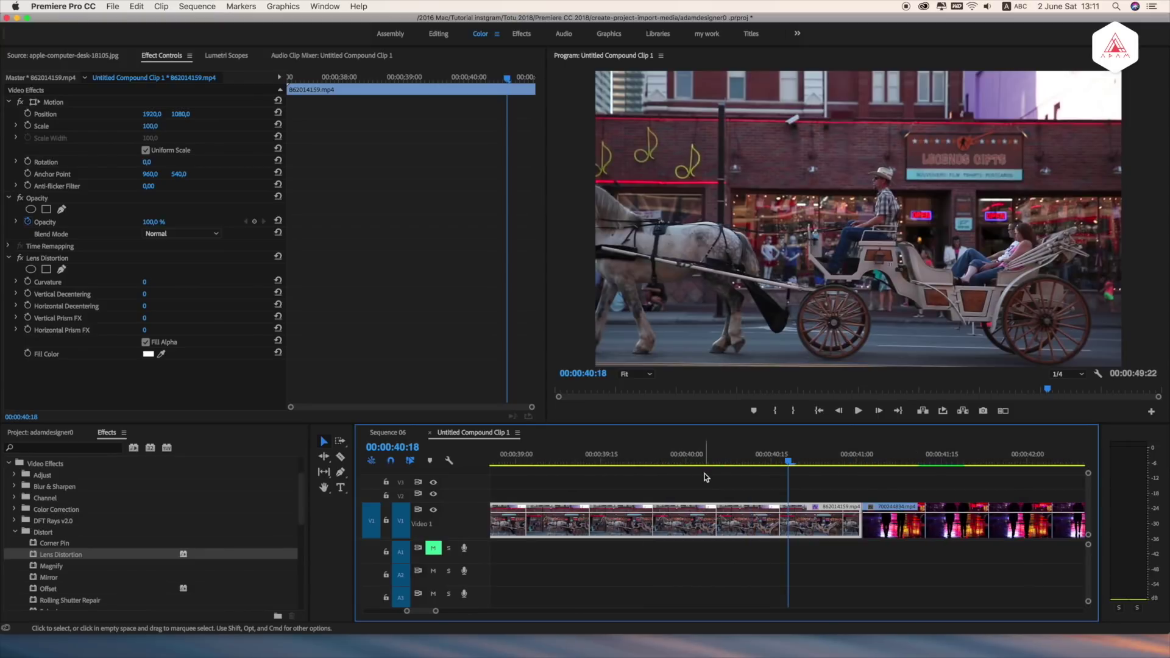
pyautogui.click(861, 465)
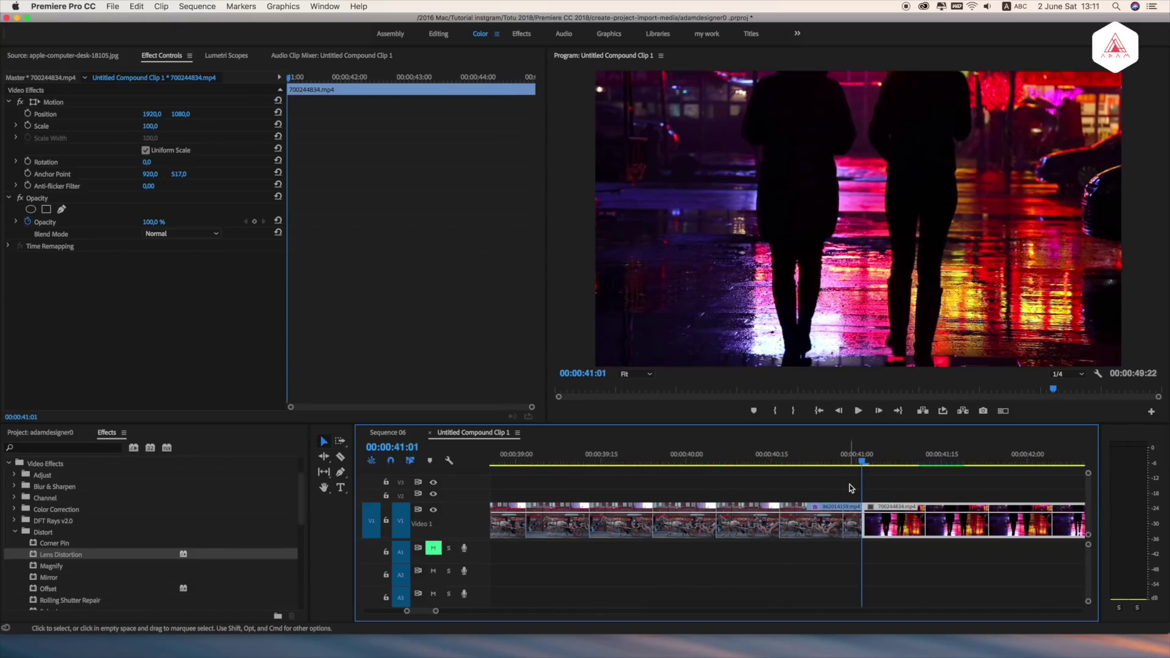
pyautogui.press('shift')
pyautogui.hotkey('shift', 'Left')
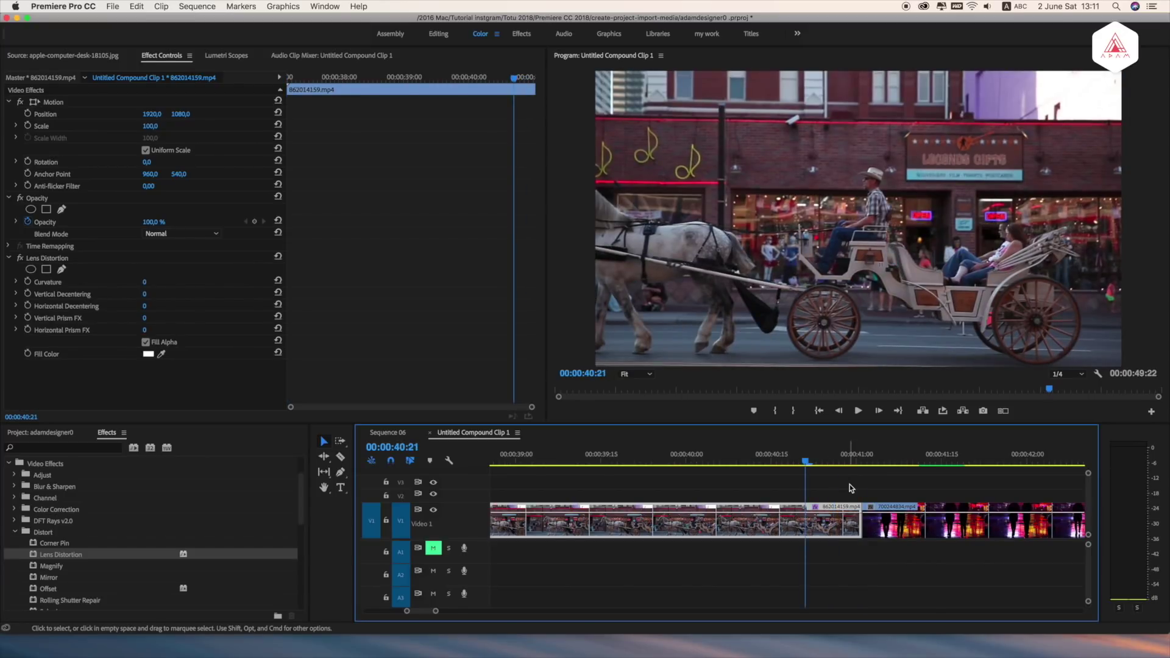
pyautogui.click(862, 462)
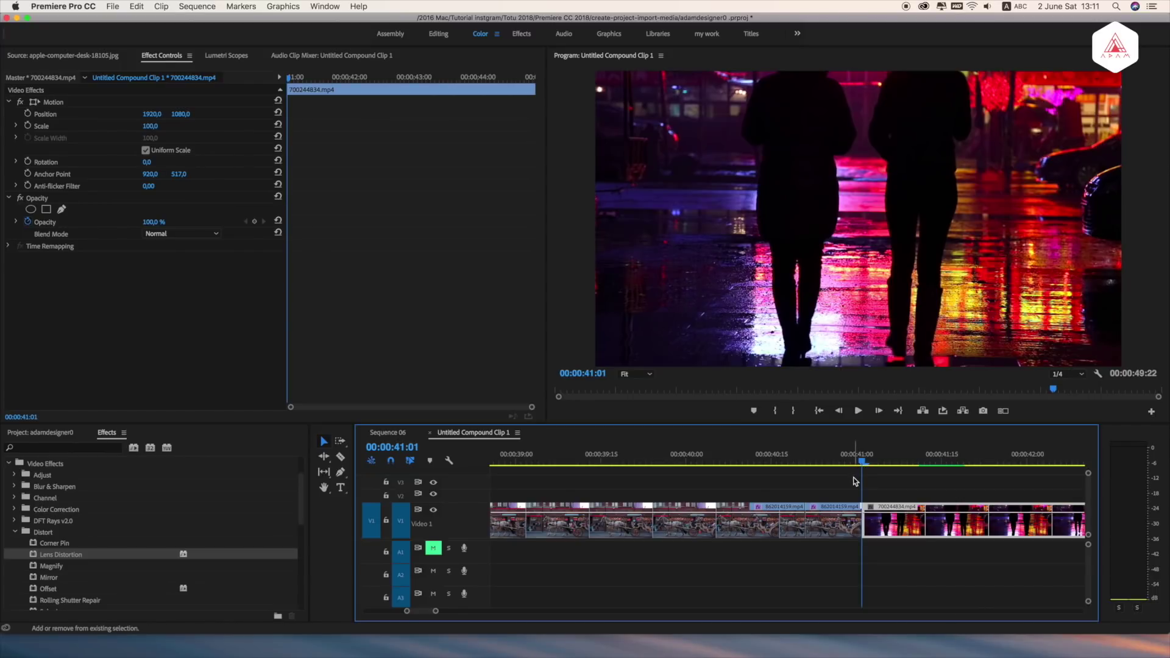
pyautogui.hotkey('shift', 'Right')
pyautogui.hotkey('shift', 'Right')
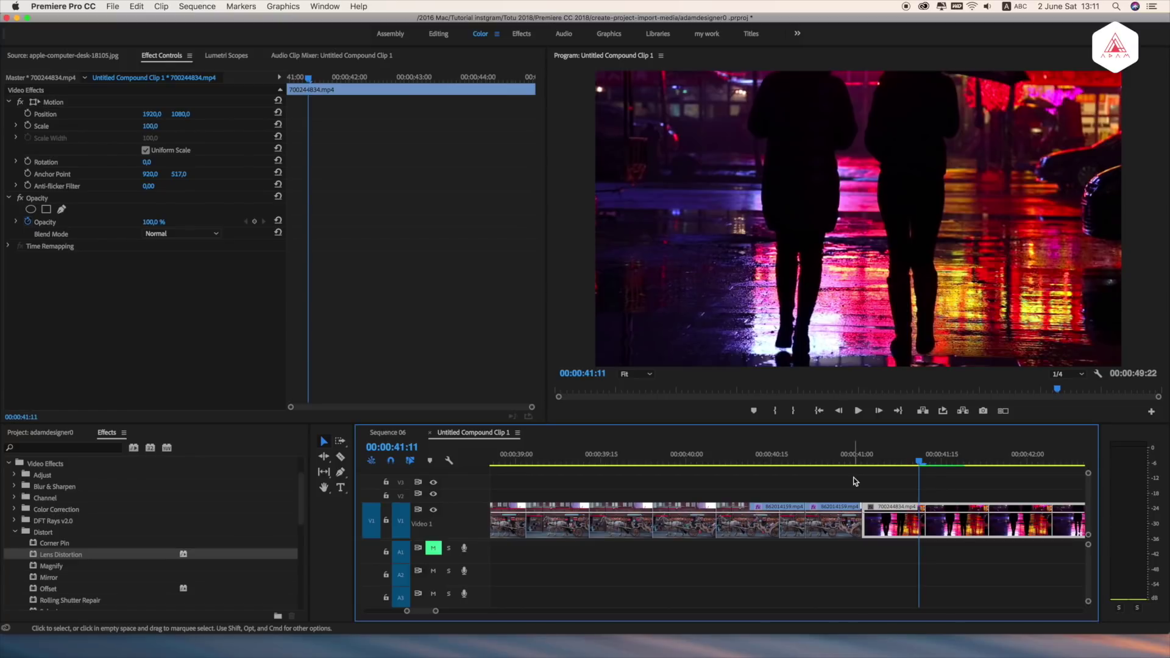
pyautogui.press('super+k')
# Nest the short pieces around the street-clip join as Nested Sequence 07.
pyautogui.moveTo(889, 495); pyautogui.dragTo(847, 509)
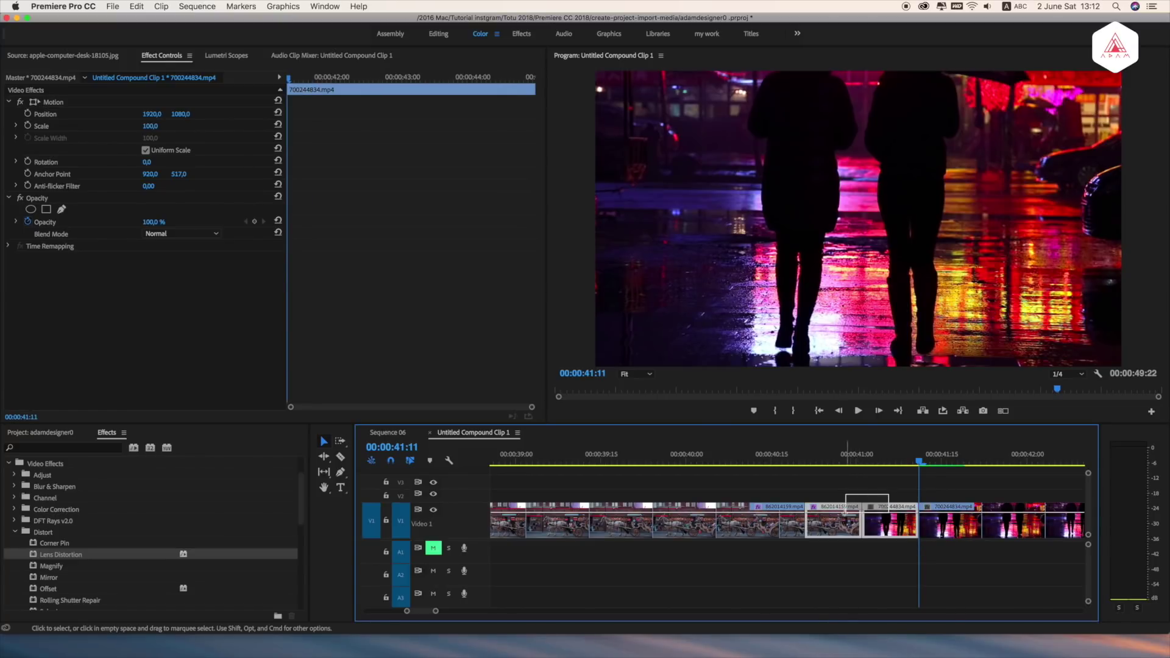
pyautogui.rightClick(842, 528)
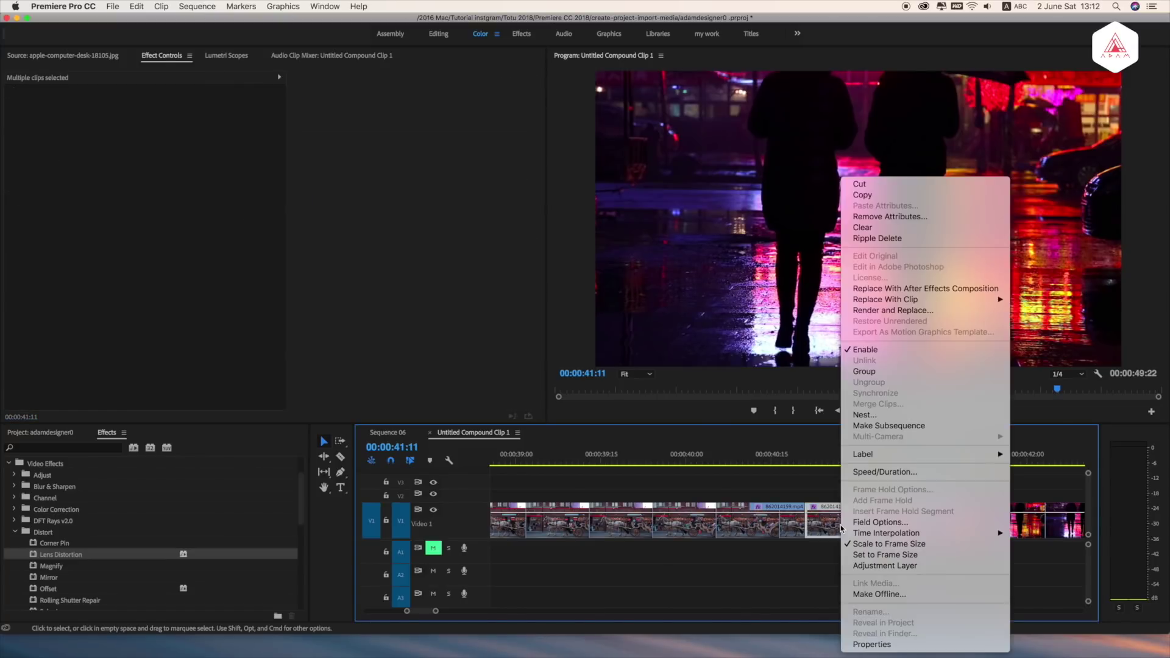
pyautogui.click(870, 416)
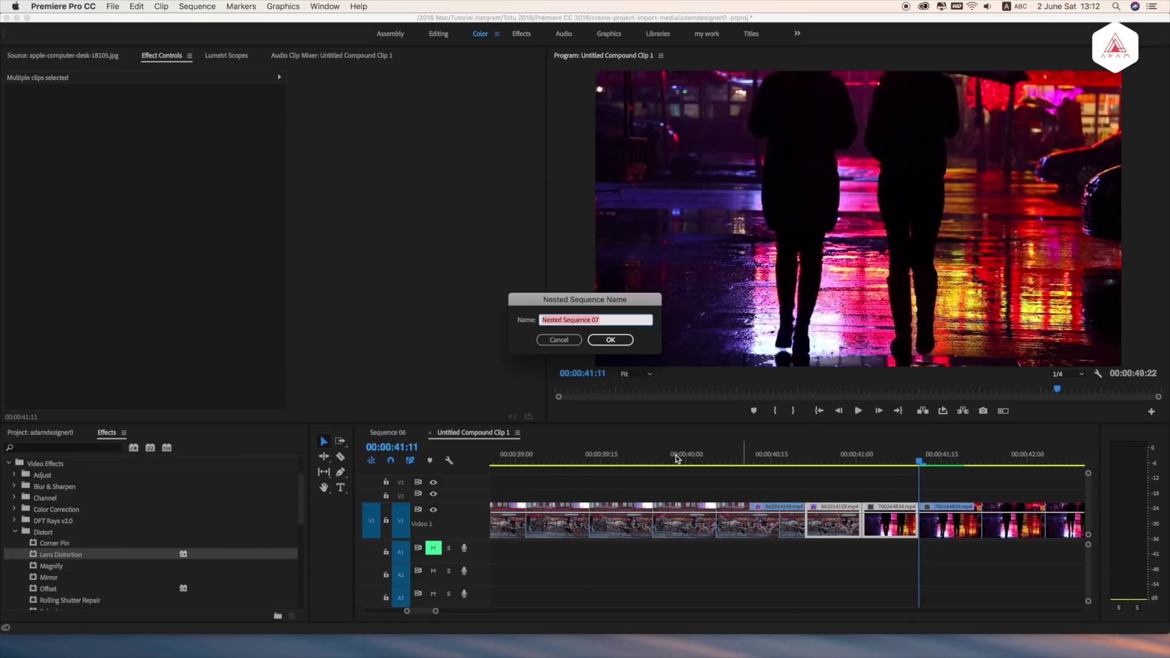
pyautogui.press('Return')
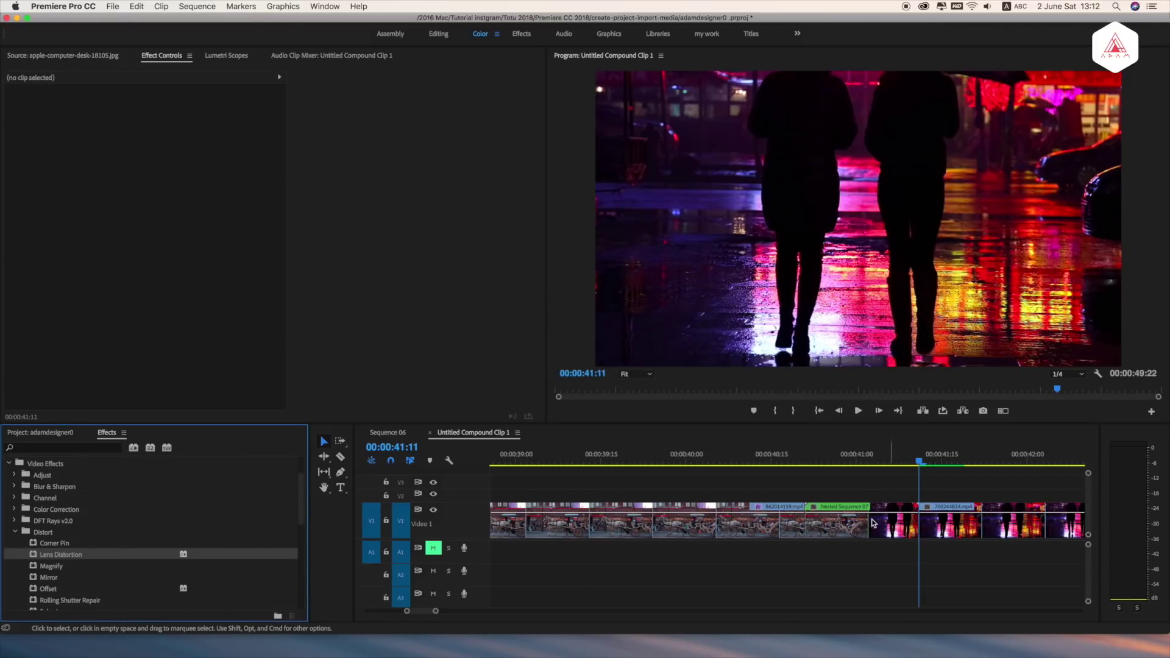
pyautogui.click(865, 497)
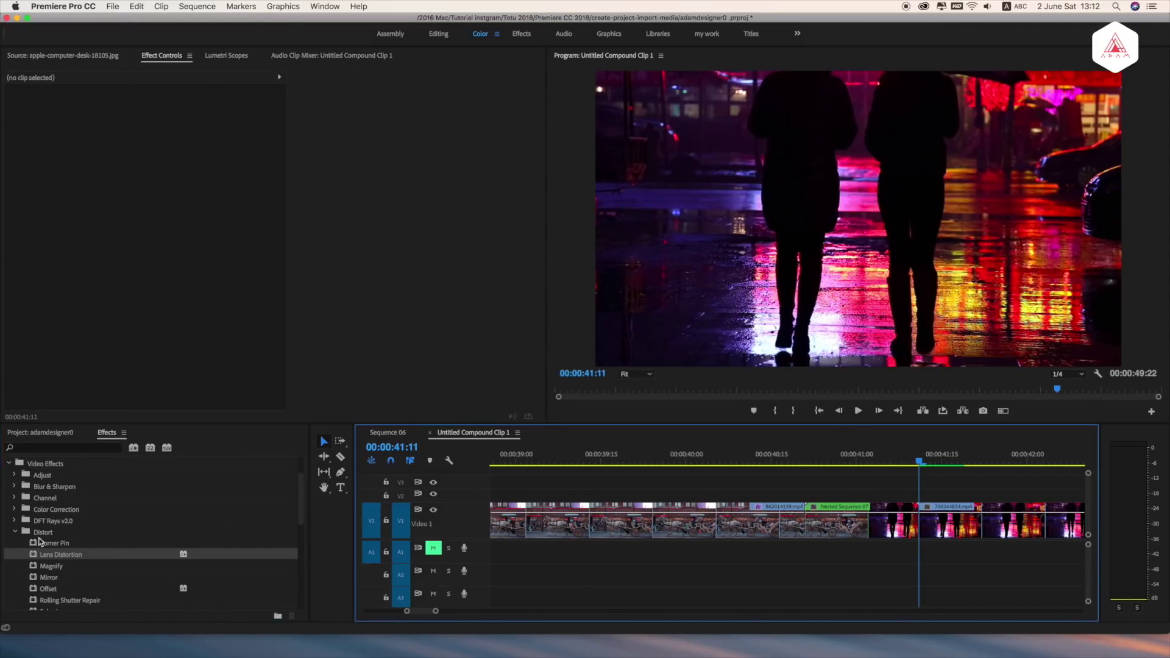
# Apply Lens Distortion to Nested Sequence 07 and set a first Curvature keyframe at 00:00:40:21.
pyautogui.moveTo(43, 558); pyautogui.dragTo(852, 510)
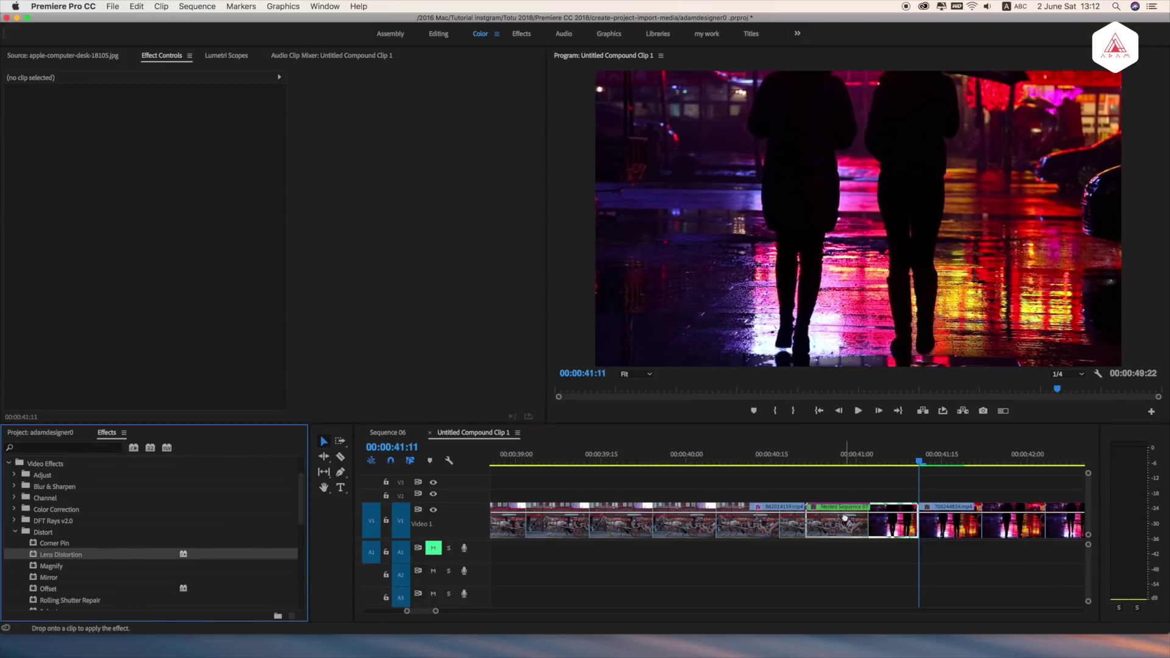
pyautogui.click(857, 461)
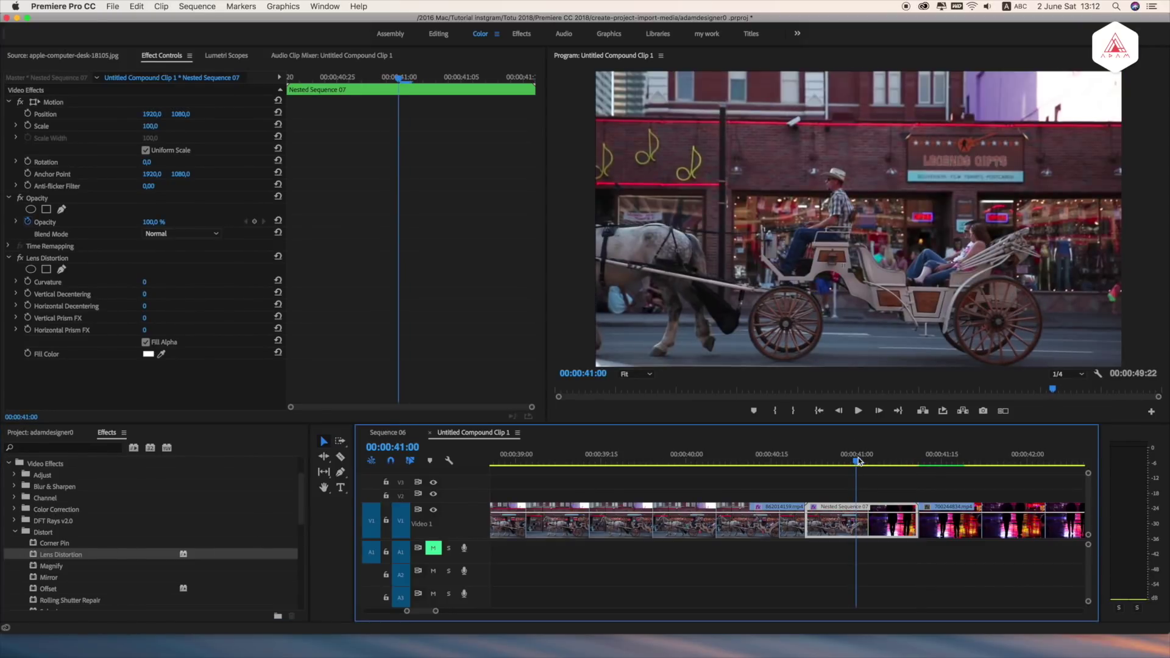
pyautogui.moveTo(859, 461); pyautogui.dragTo(806, 463)
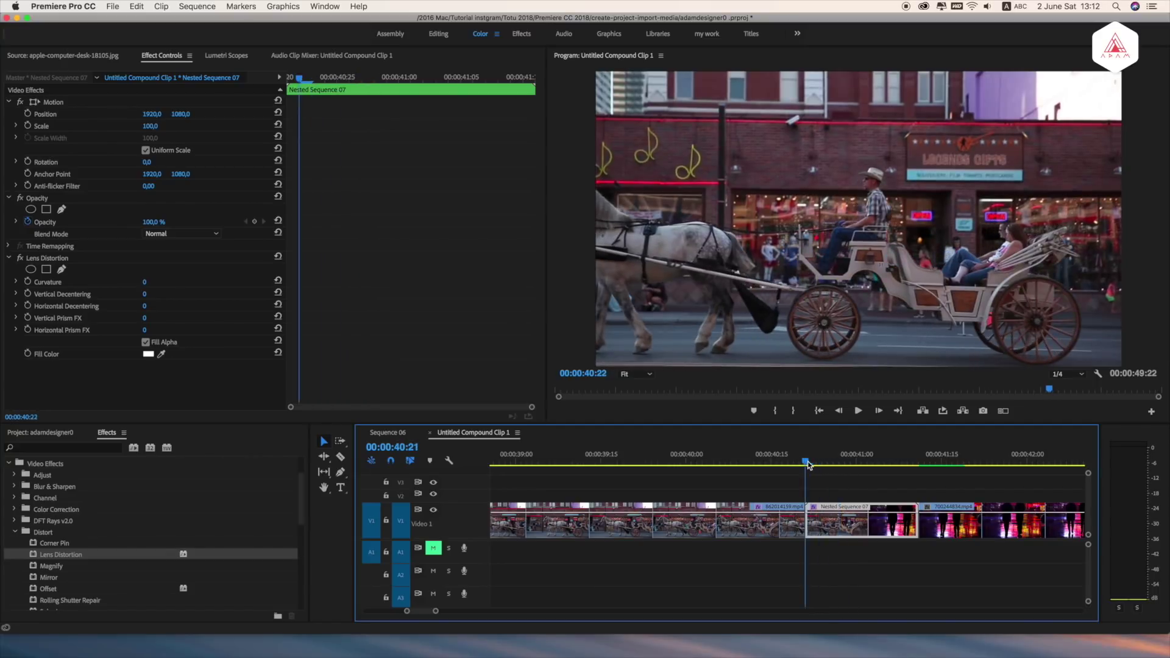
pyautogui.click(28, 282)
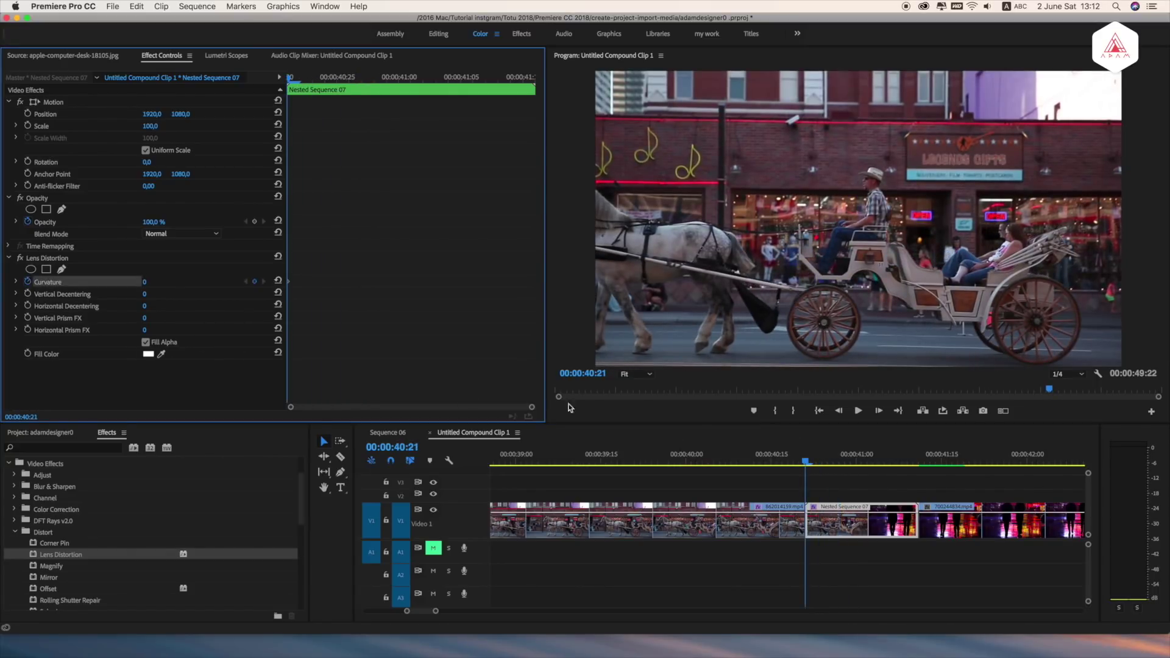
# Keyframe Lens Distortion Curvature at -100 at 00:00:41:00 for a fisheye warp.
pyautogui.moveTo(807, 462); pyautogui.dragTo(863, 467)
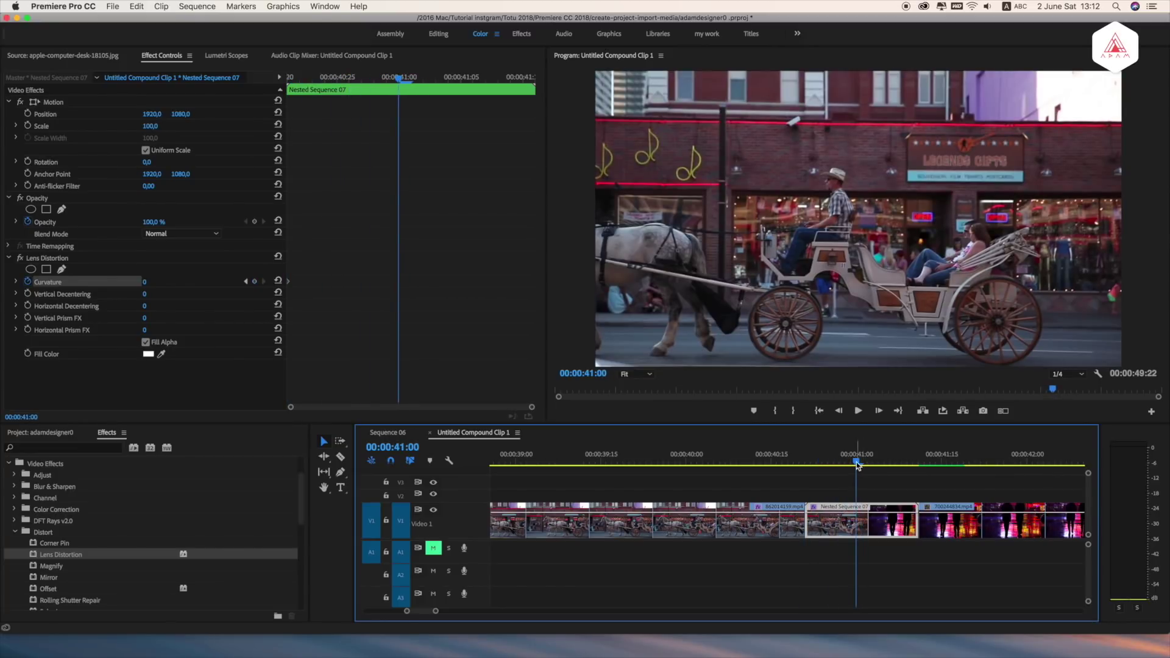
pyautogui.moveTo(857, 465); pyautogui.dragTo(857, 465)
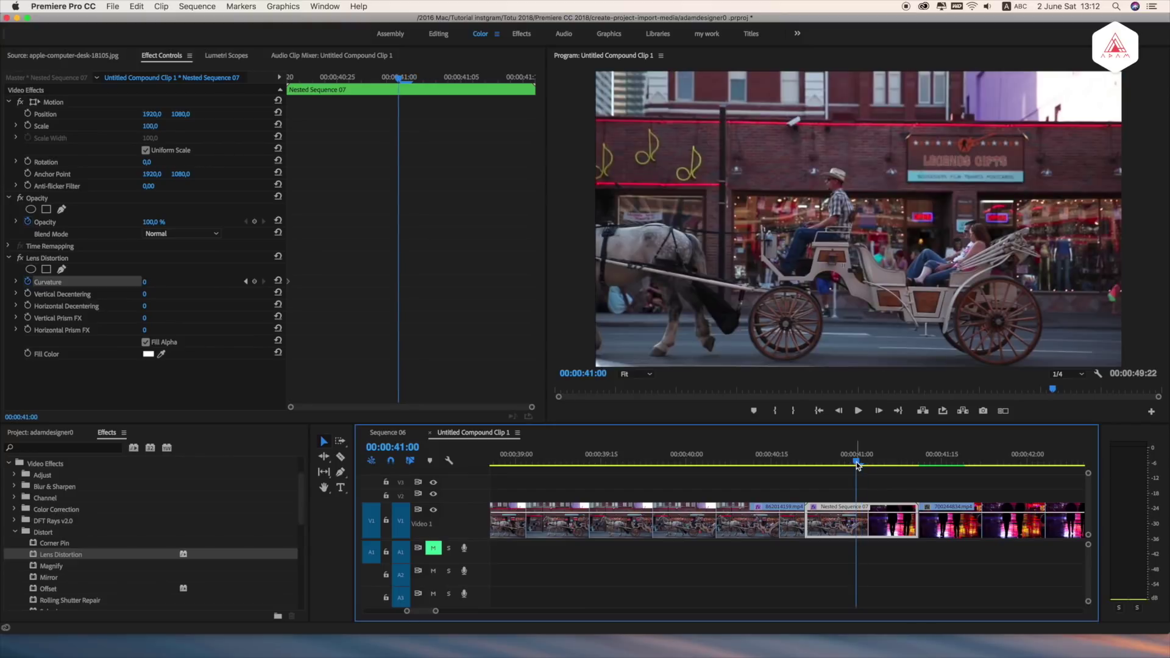
pyautogui.click(144, 282)
pyautogui.write('-100')
pyautogui.press('Return')
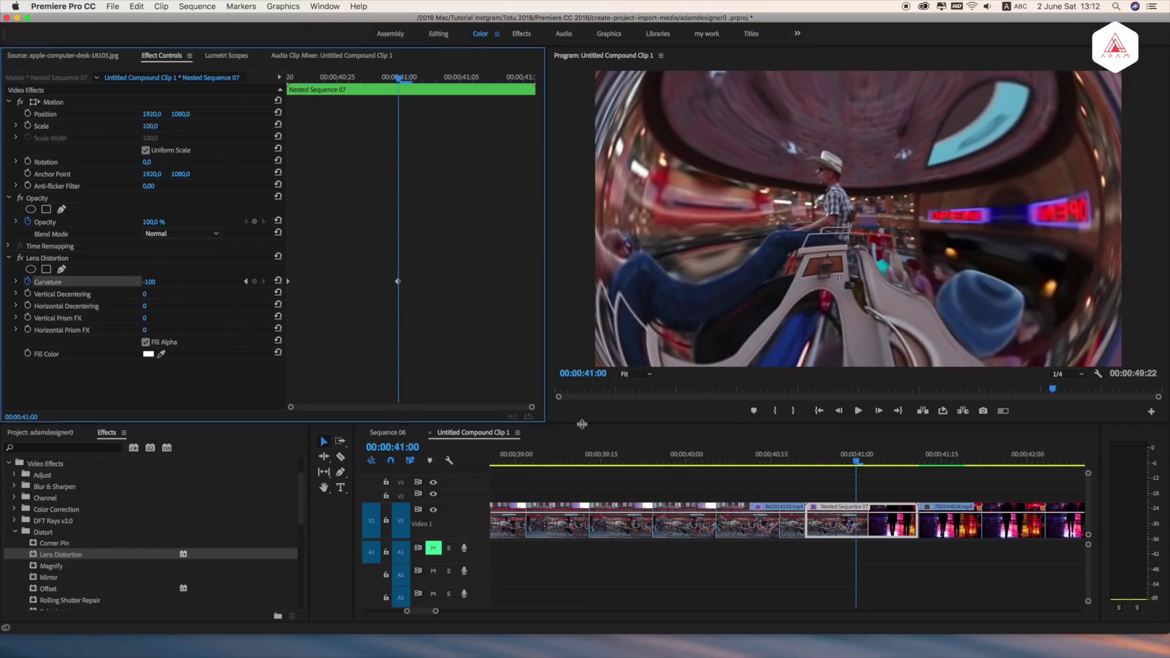
# Add a Curvature keyframe of 0 at 00:00:41:10, then deselect the clip.
pyautogui.moveTo(891, 463); pyautogui.dragTo(913, 462)
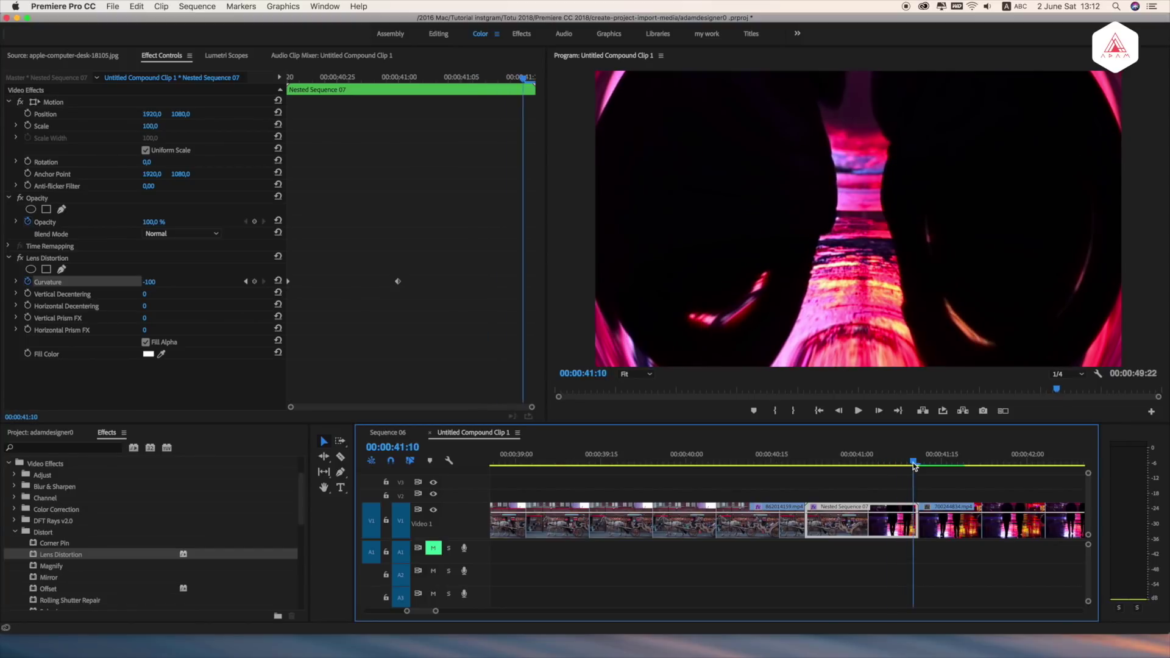
pyautogui.click(917, 466)
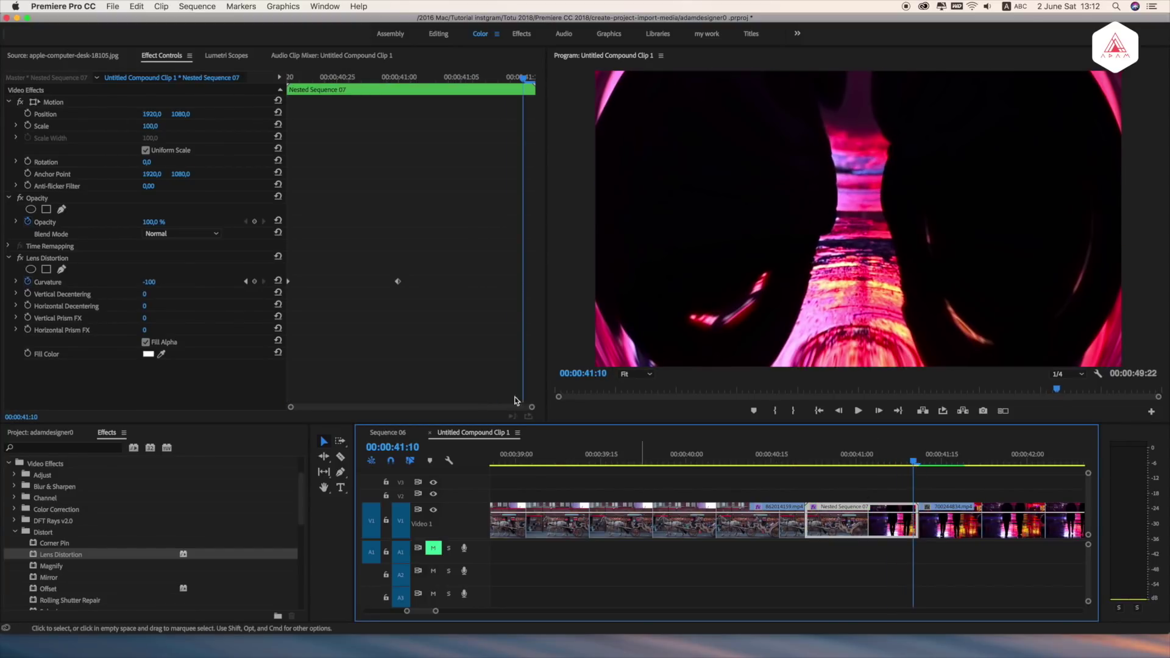
pyautogui.click(149, 283)
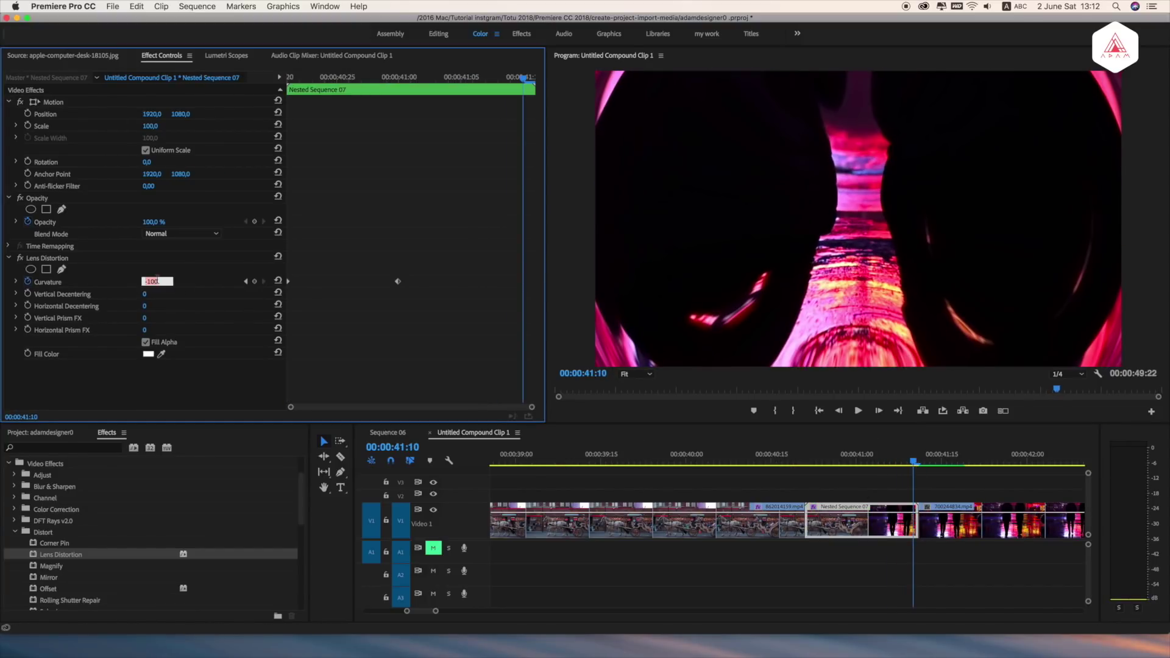
pyautogui.write('0')
pyautogui.press('Return')
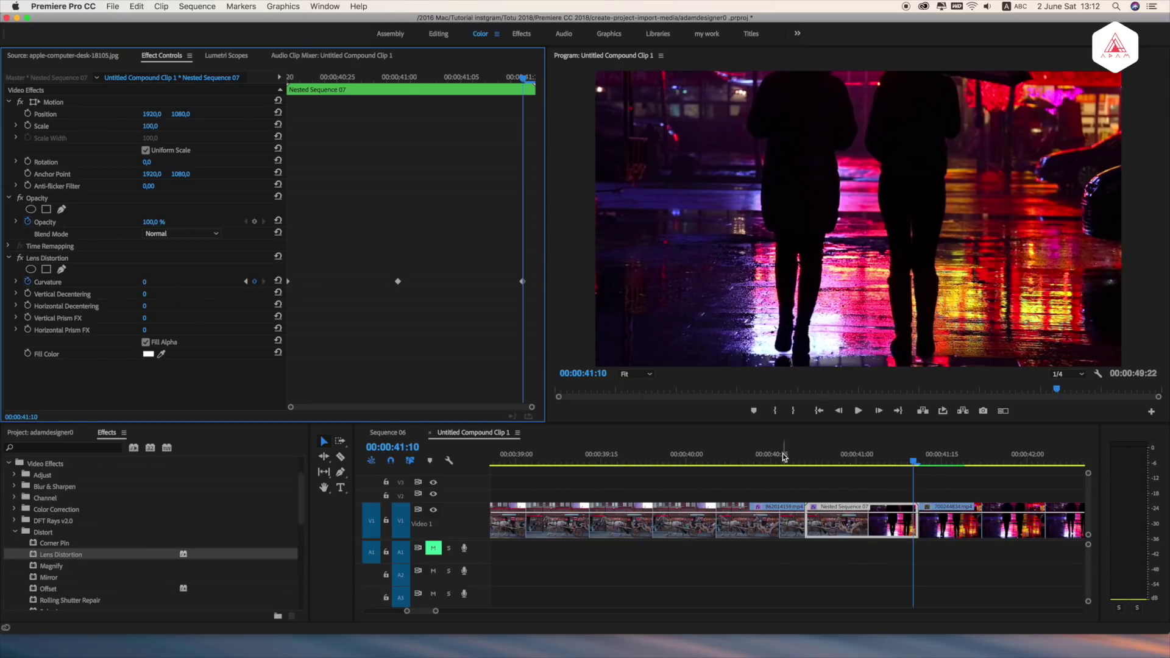
pyautogui.click(776, 463)
pyautogui.click(761, 484)
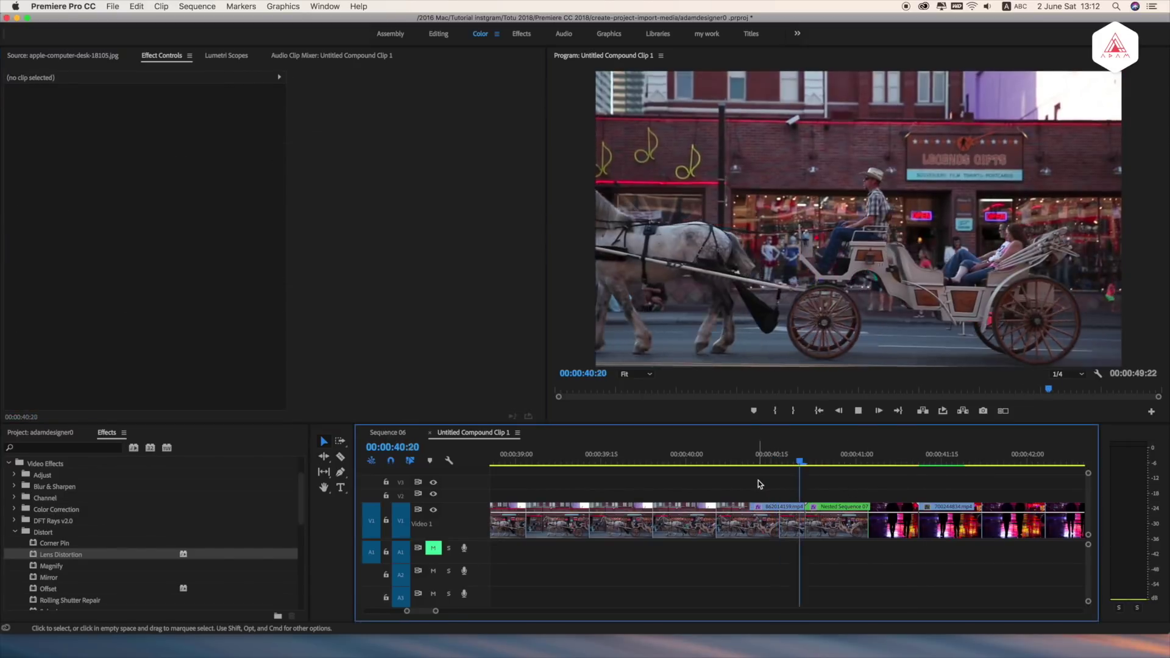
# Play and scrub across the warp transition, then collapse the Lens Distortion settings.
pyautogui.click(778, 463)
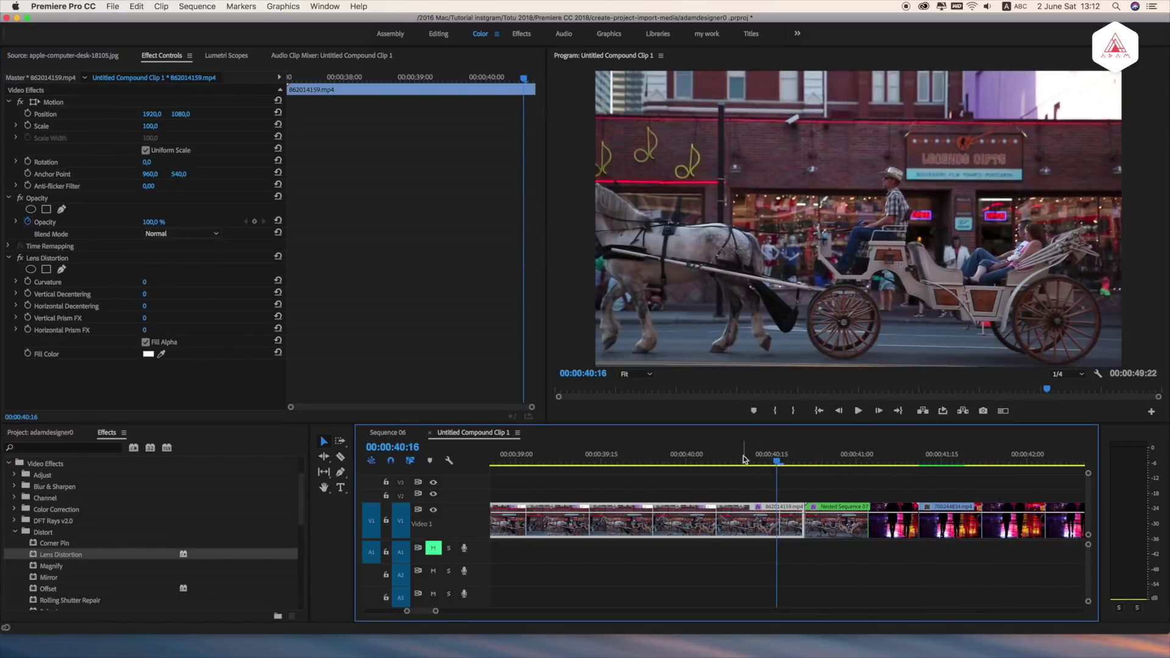
pyautogui.press('space')
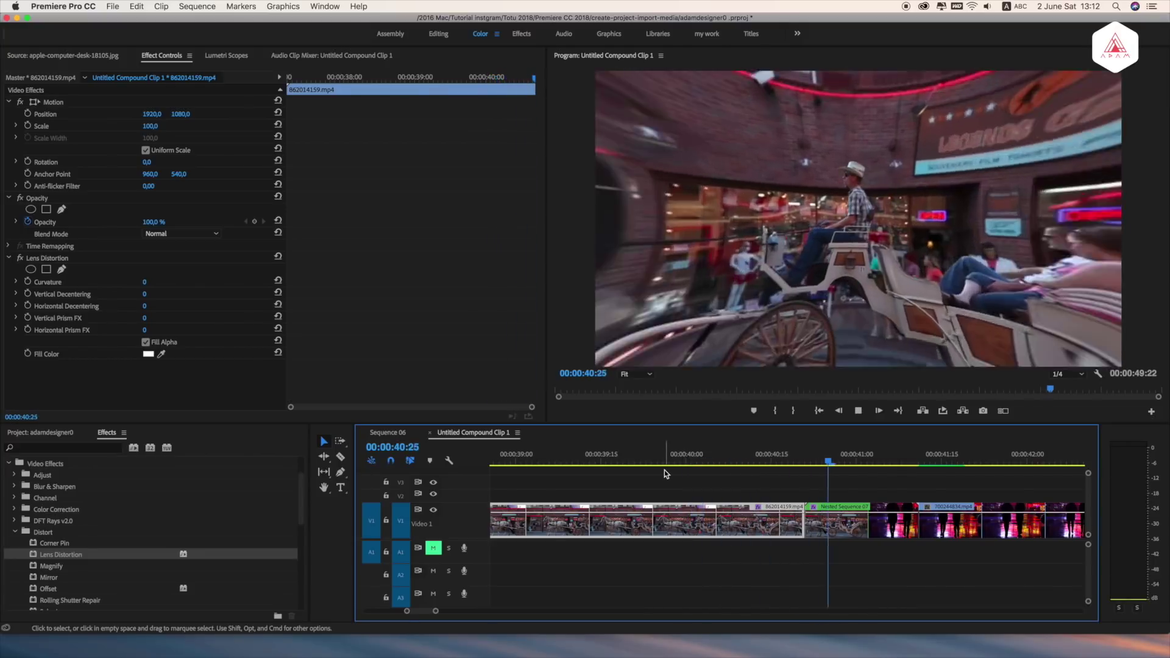
pyautogui.click(768, 461)
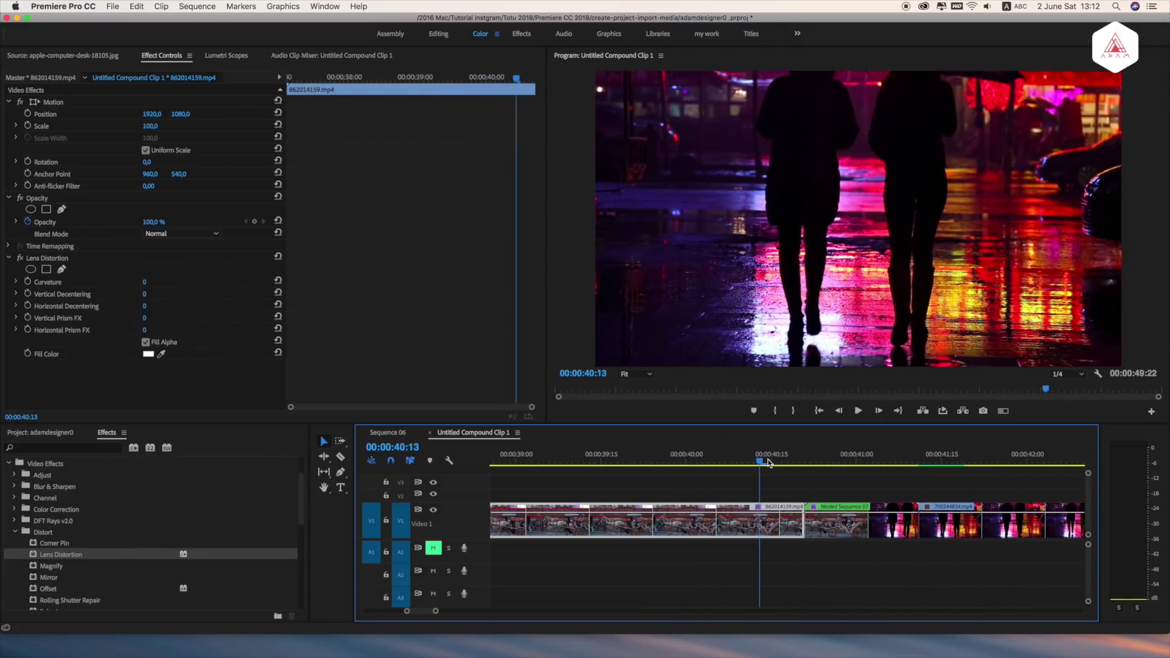
pyautogui.moveTo(768, 461)
pyautogui.mouseDown()
pyautogui.moveTo(872, 464)
pyautogui.moveTo(825, 464)
pyautogui.mouseUp()
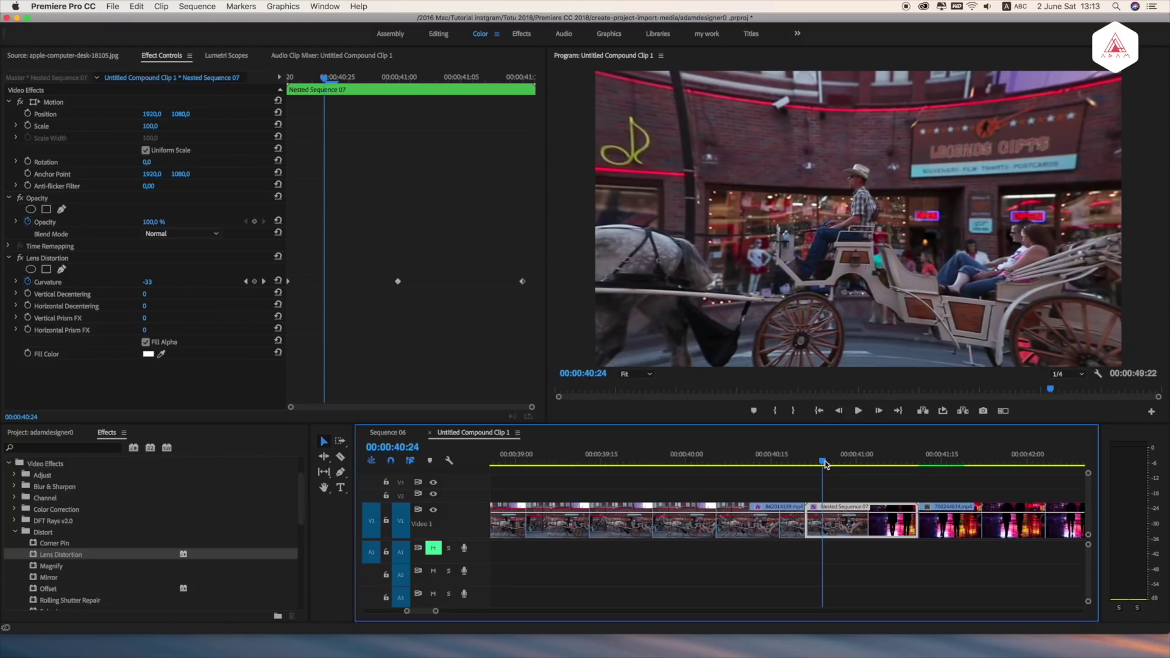
pyautogui.moveTo(825, 464)
pyautogui.mouseDown()
pyautogui.moveTo(846, 472)
pyautogui.moveTo(811, 473)
pyautogui.mouseUp()
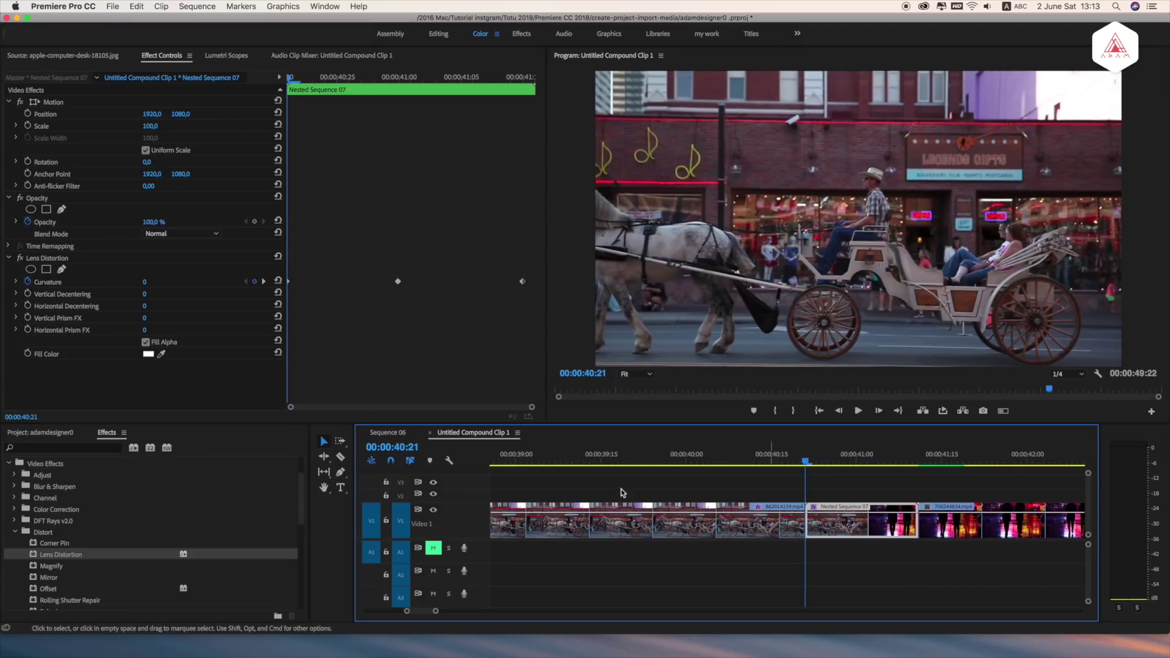
pyautogui.click(9, 259)
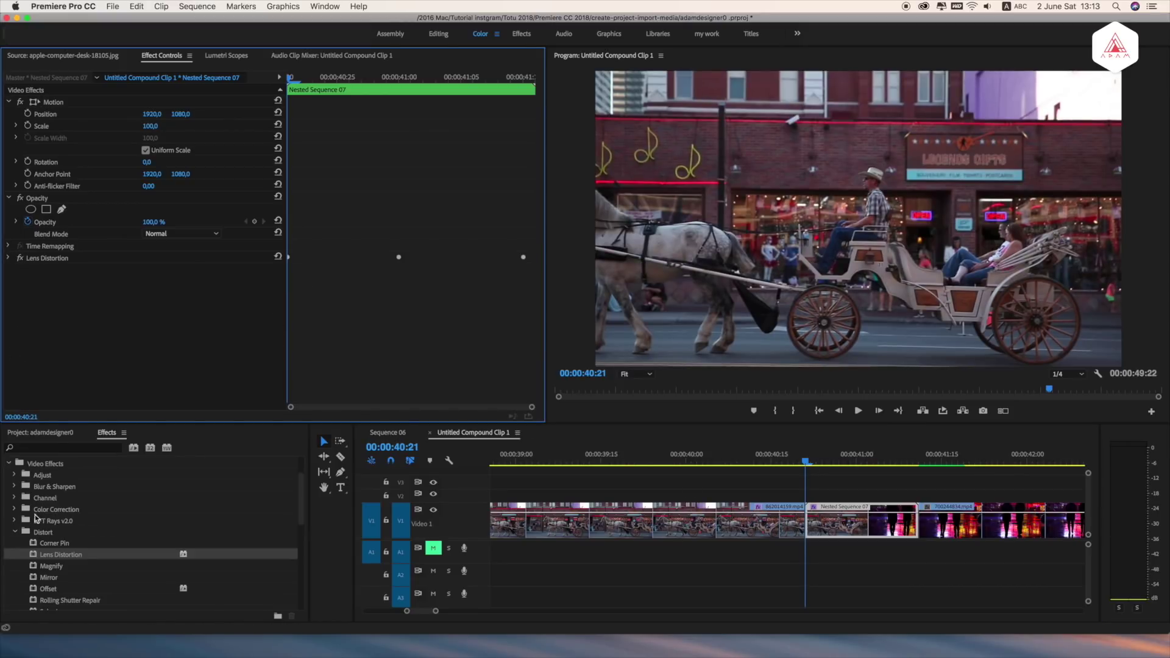
# Apply the Blur & Sharpen Channel Blur effect to Nested Sequence 07.
pyautogui.click(16, 532)
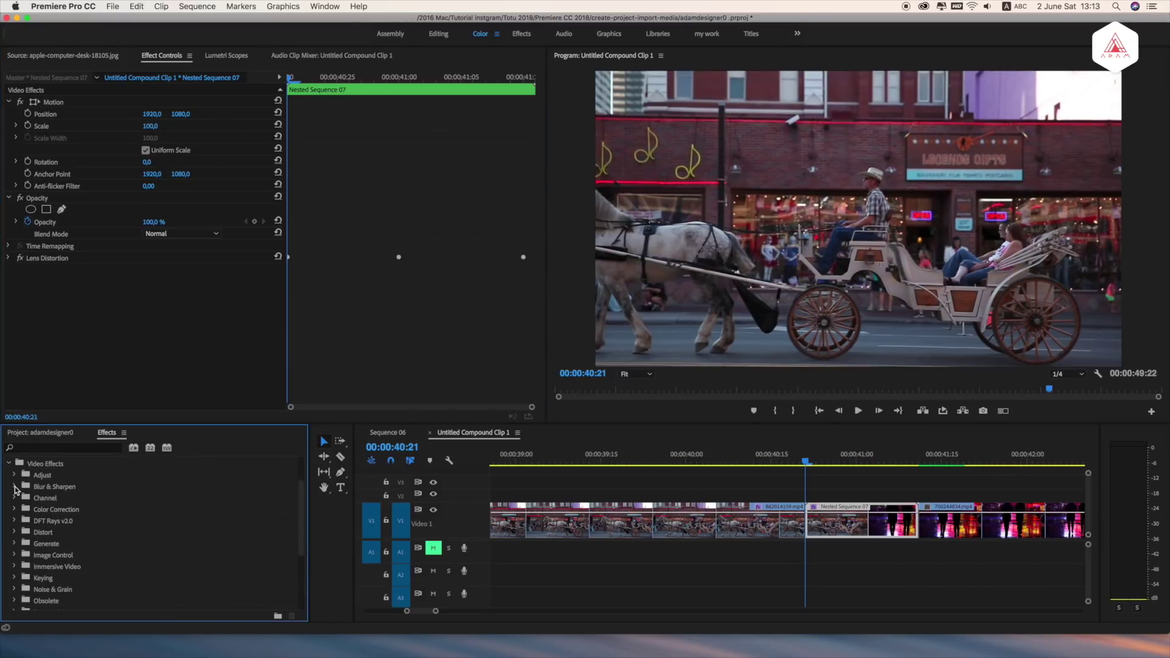
pyautogui.click(15, 487)
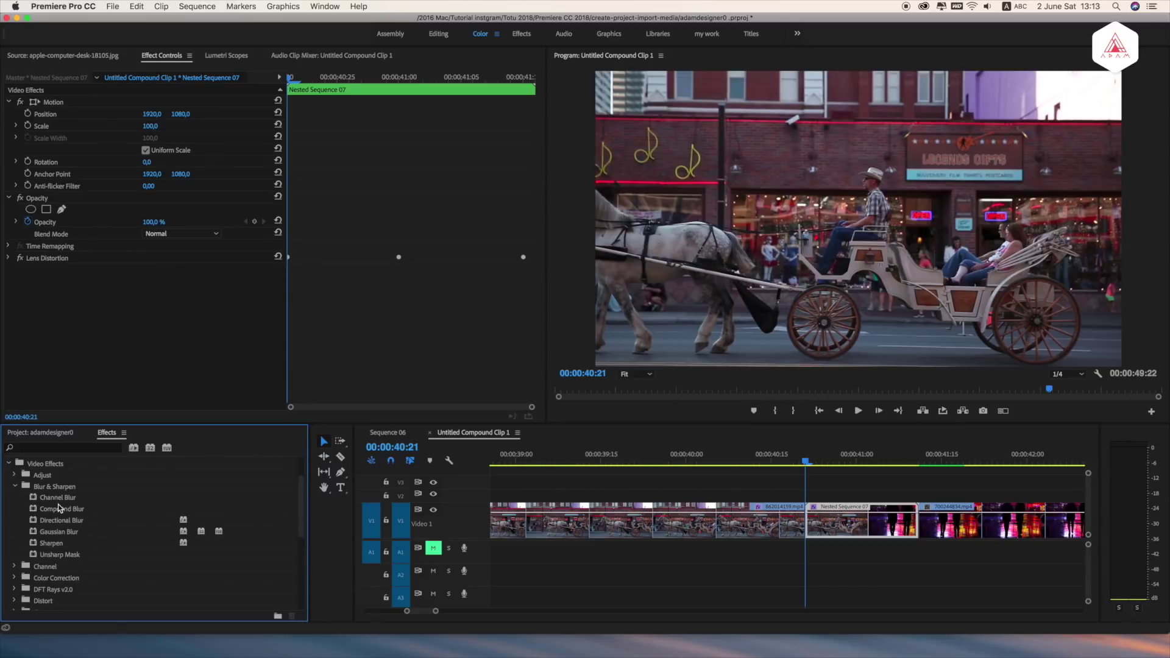
pyautogui.moveTo(54, 502); pyautogui.dragTo(839, 507)
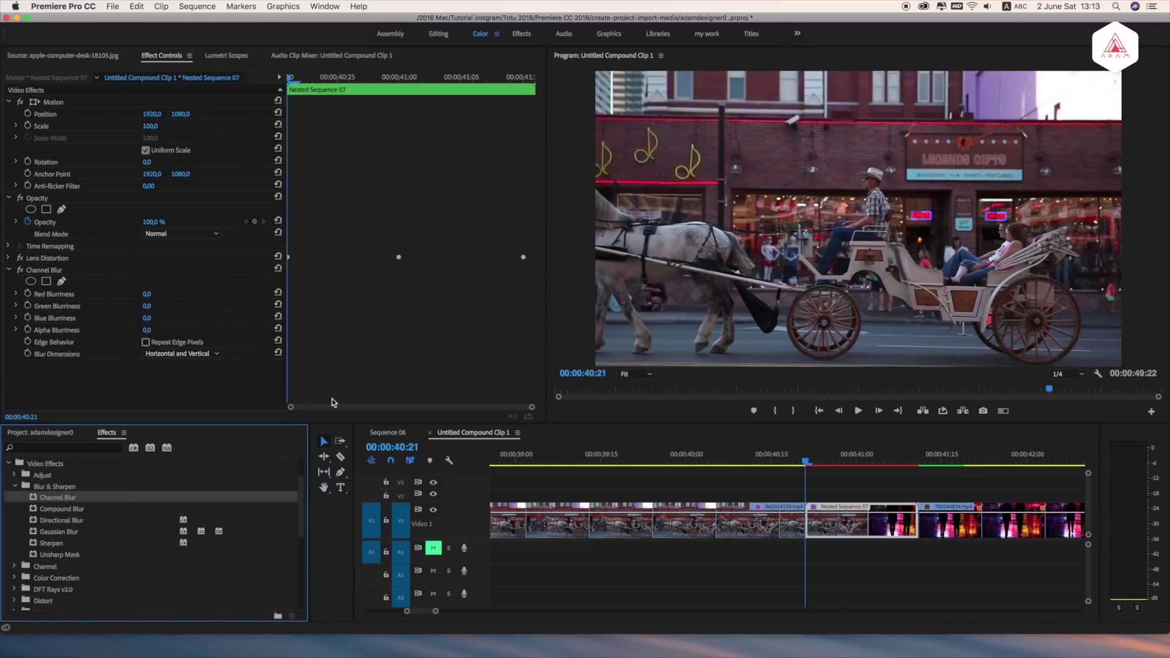
# At 00:00:41:00, keyframe Red Blurriness 231 and Blue Blurriness 134 with Repeat Edge Pixels on.
pyautogui.click(858, 463)
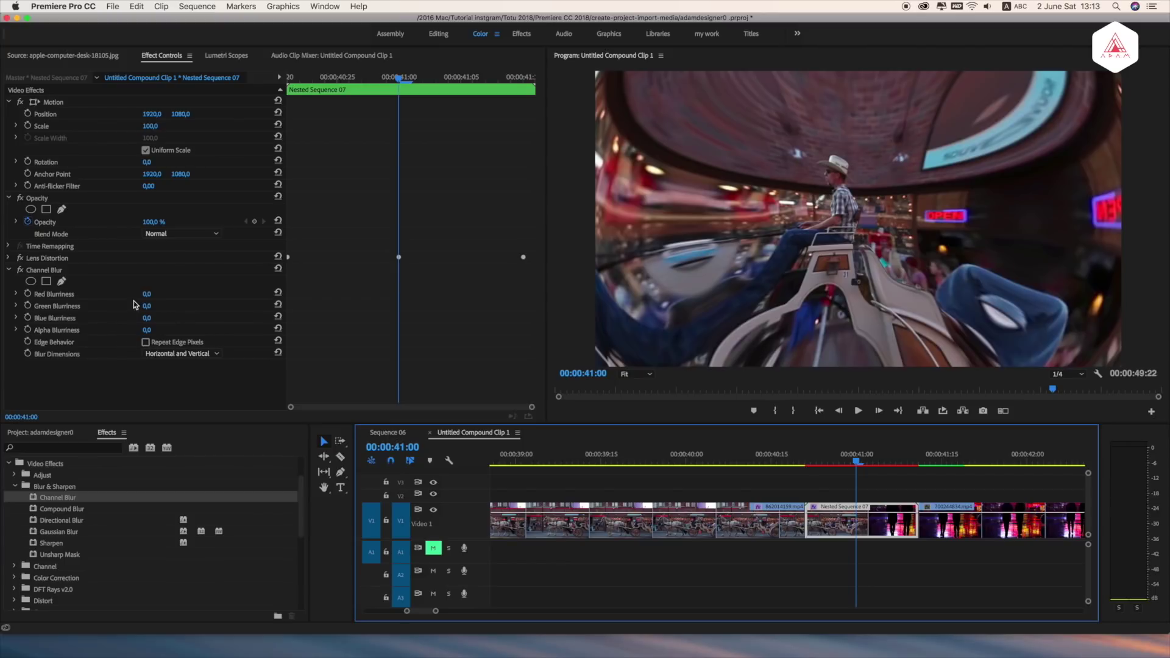
pyautogui.moveTo(145, 296); pyautogui.dragTo(232, 296)
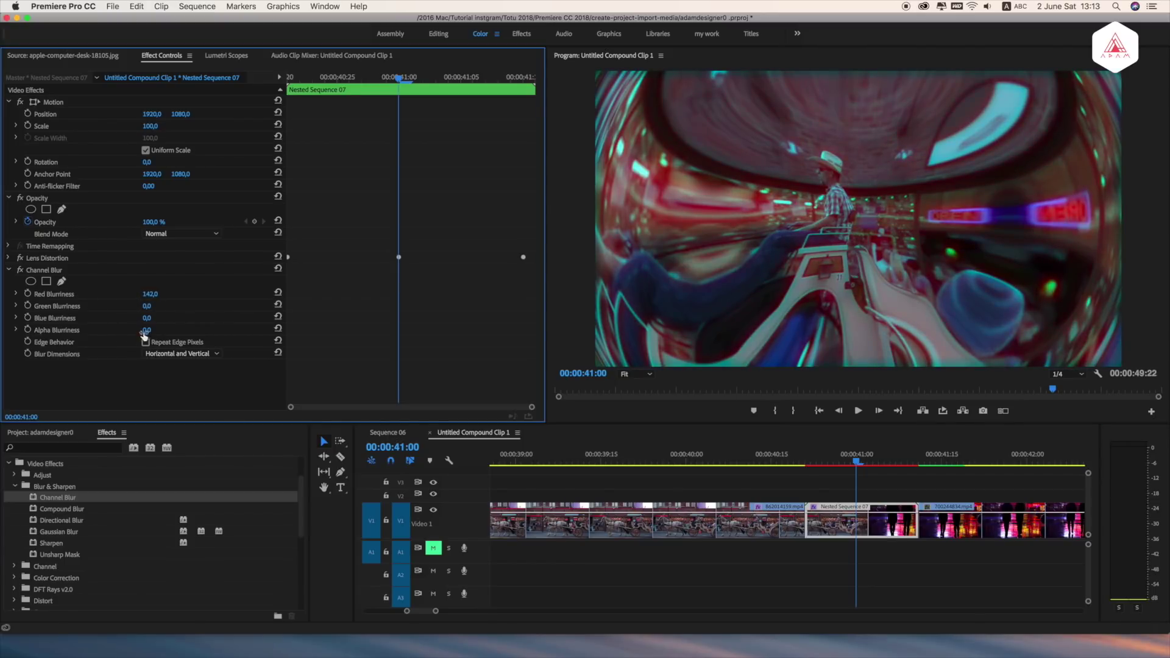
pyautogui.moveTo(146, 317); pyautogui.dragTo(201, 317)
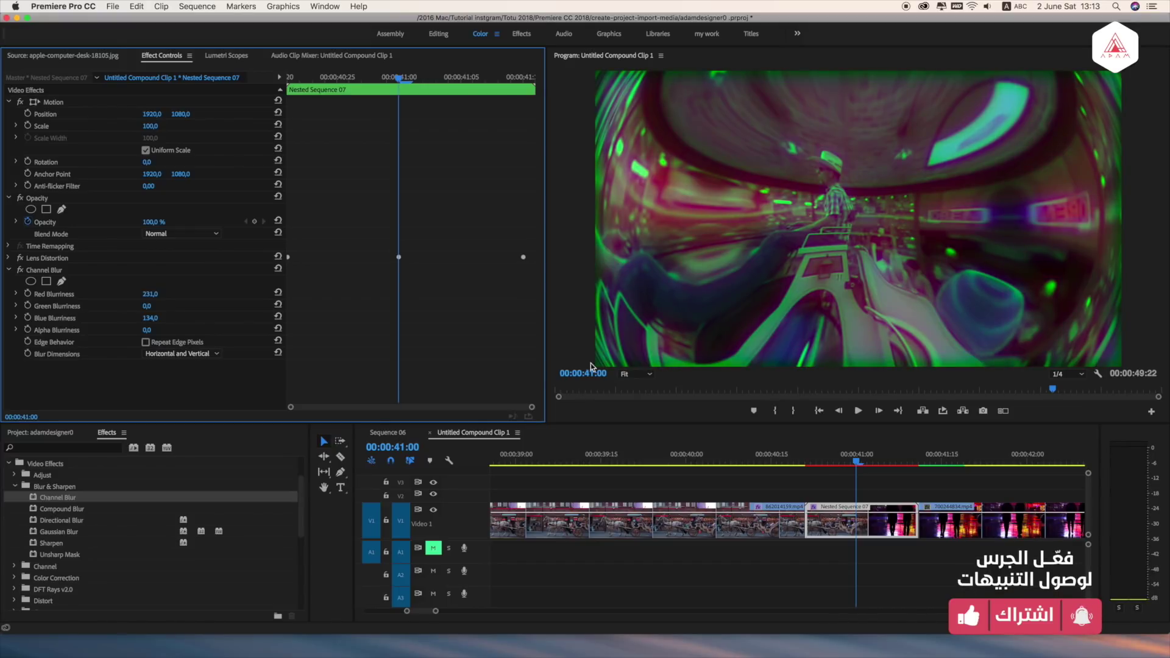
pyautogui.click(145, 342)
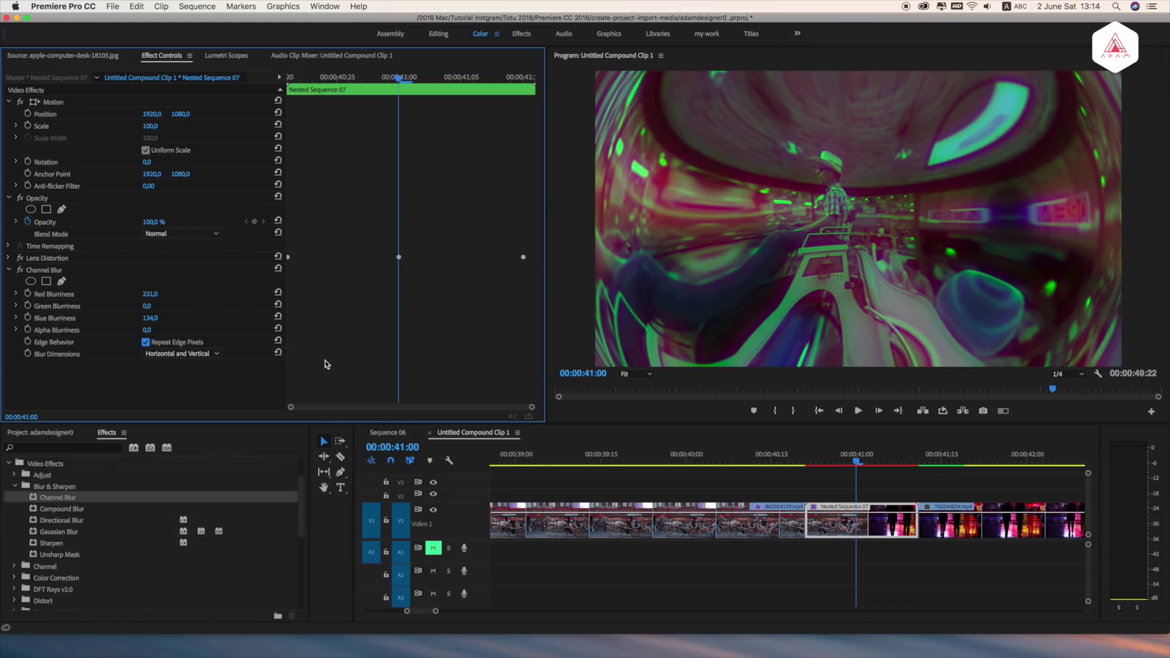
pyautogui.click(28, 294)
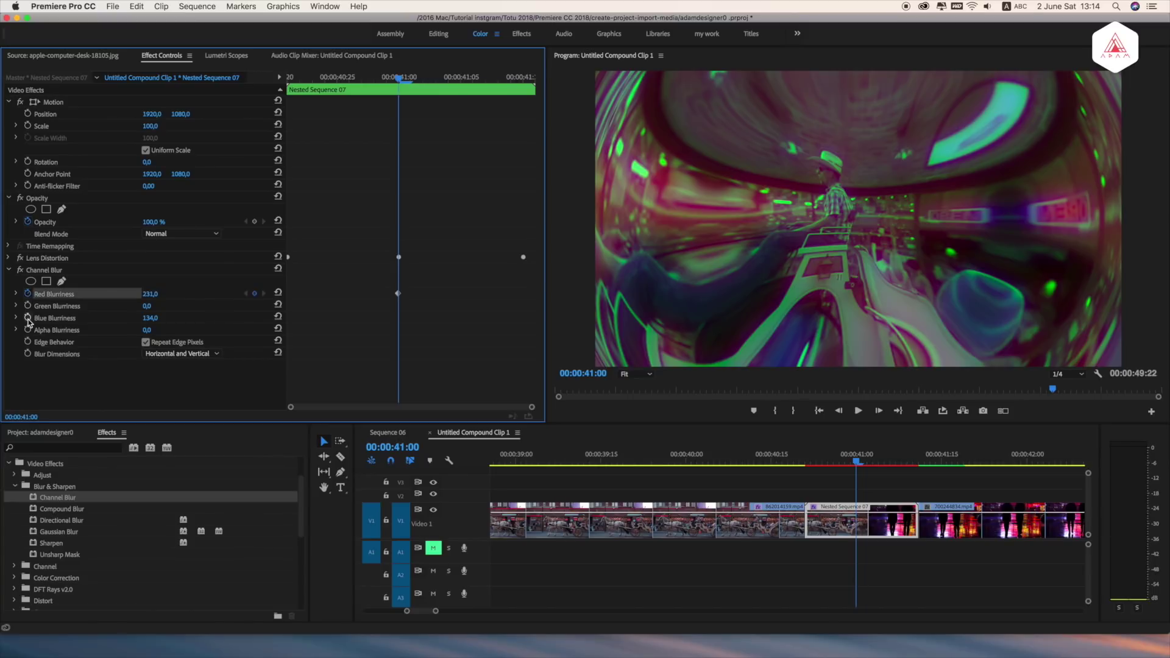
pyautogui.click(27, 317)
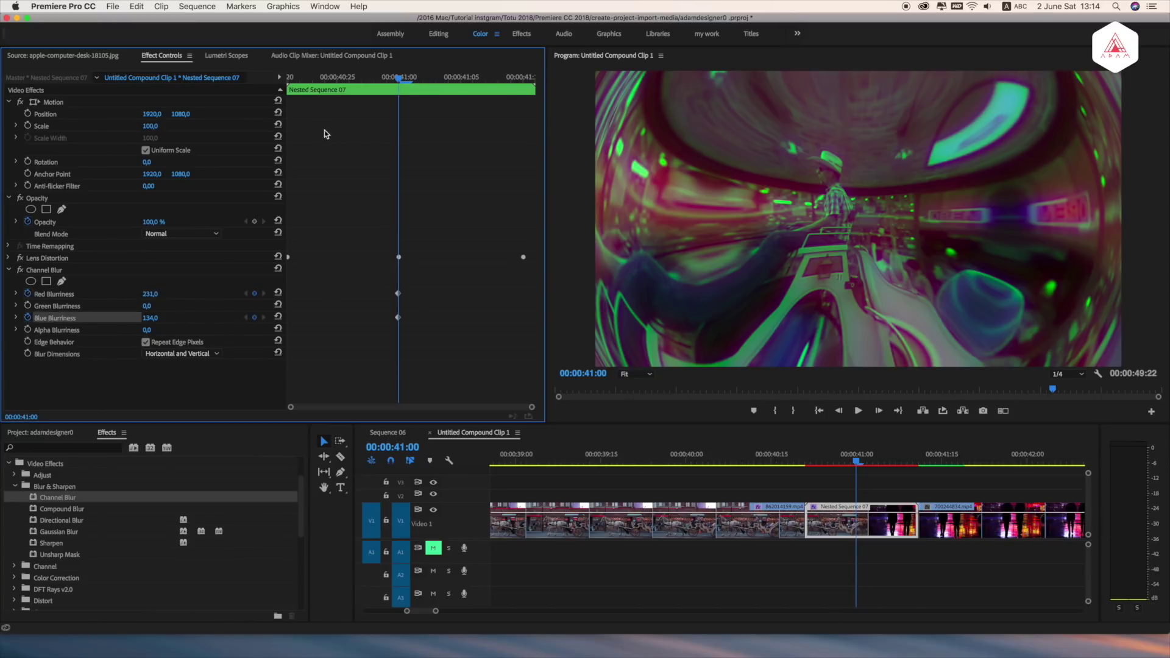
pyautogui.click(292, 81)
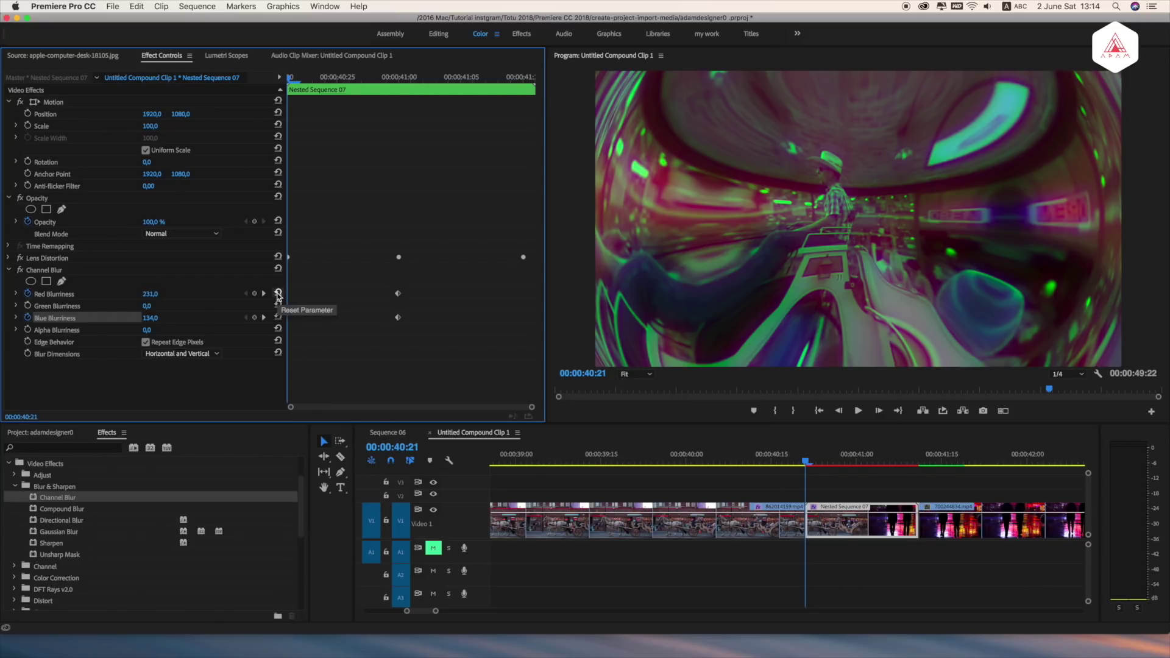
# Add Red and Blue Blurriness keyframes of 0 at the clip's start (40:21) and end (41:10).
pyautogui.click(278, 294)
pyautogui.click(278, 317)
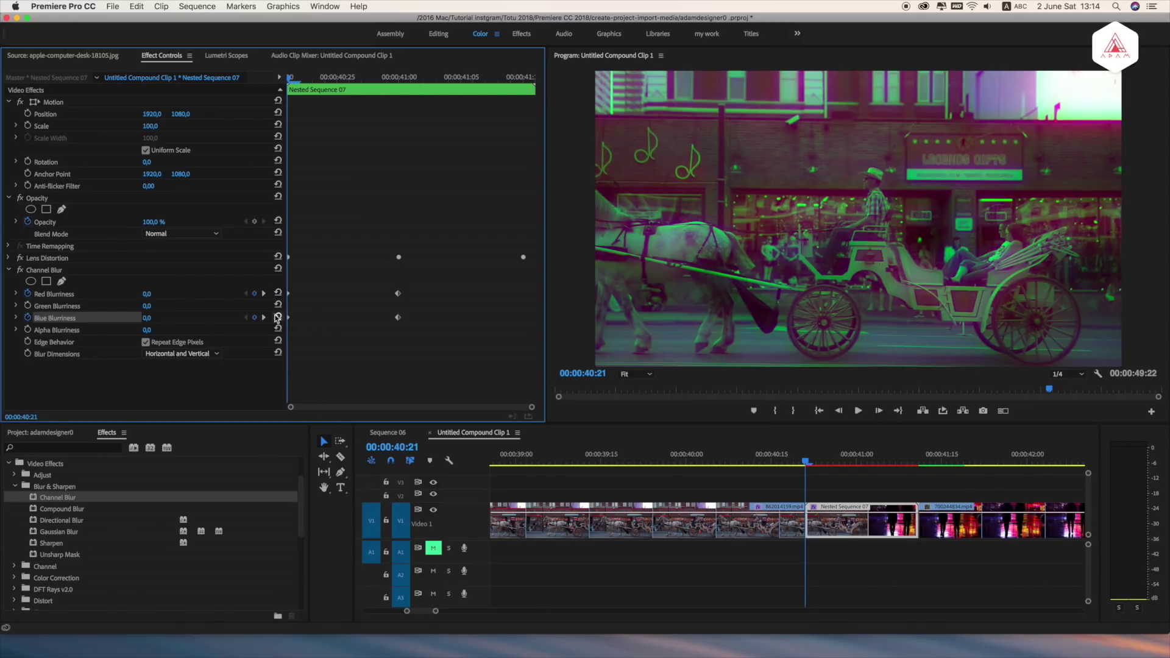
pyautogui.click(524, 78)
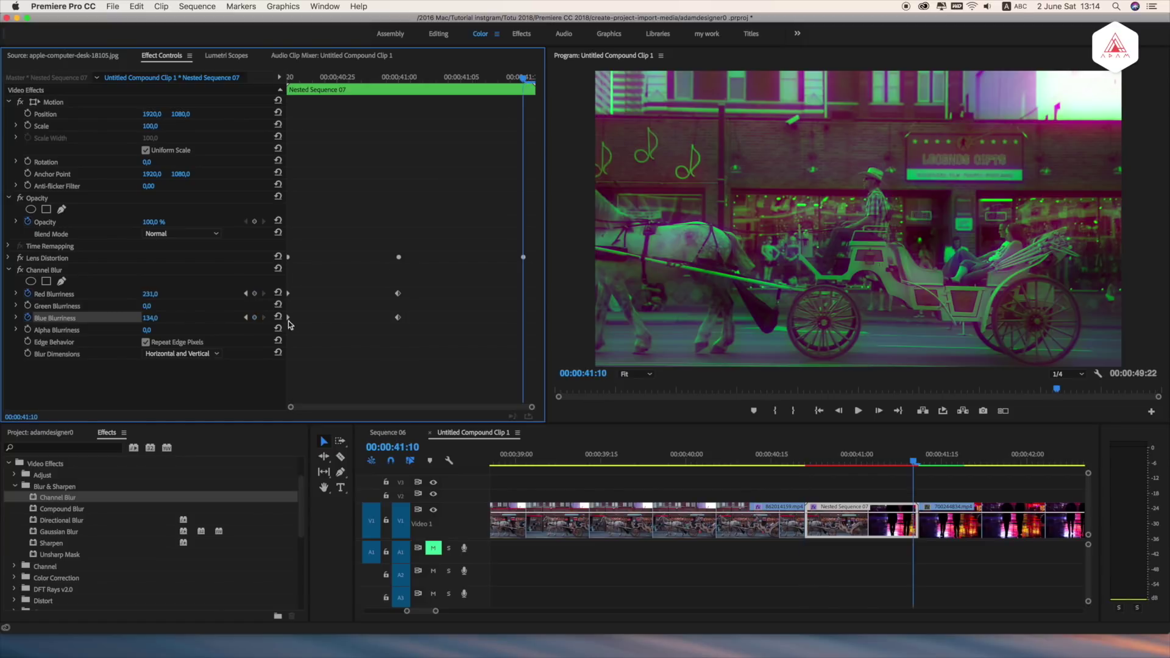
pyautogui.click(278, 294)
pyautogui.click(284, 318)
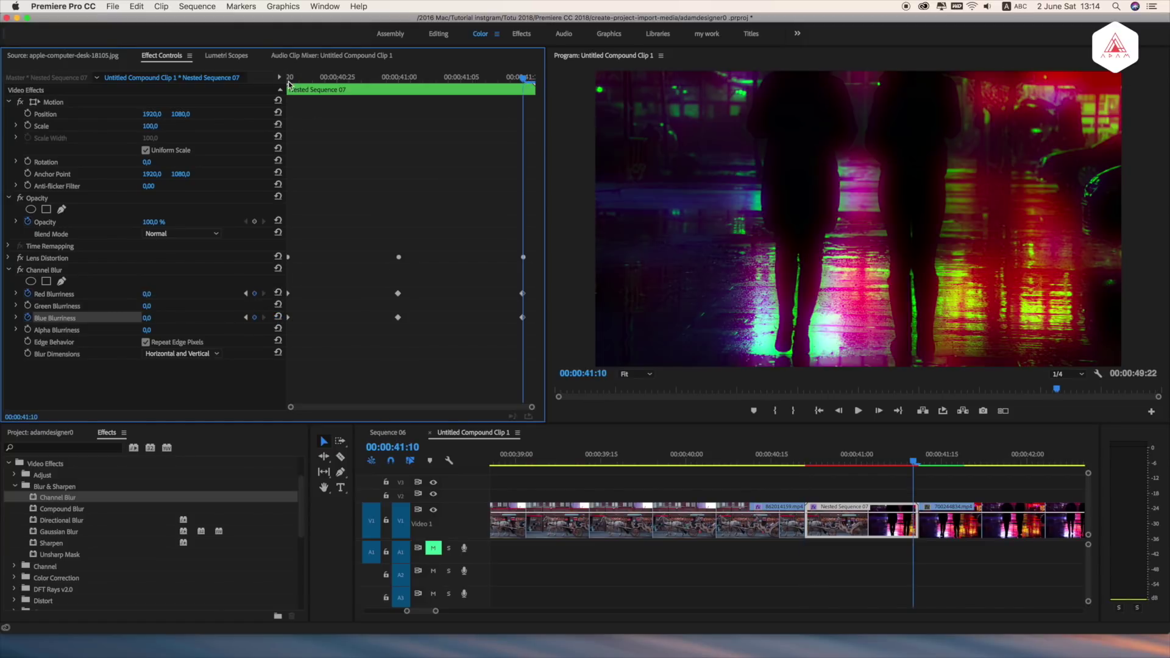
# Check the blur at the clip start, 41:00 peak and 41:10, then select the carriage clip at 00:00:40:14.
pyautogui.click(290, 83)
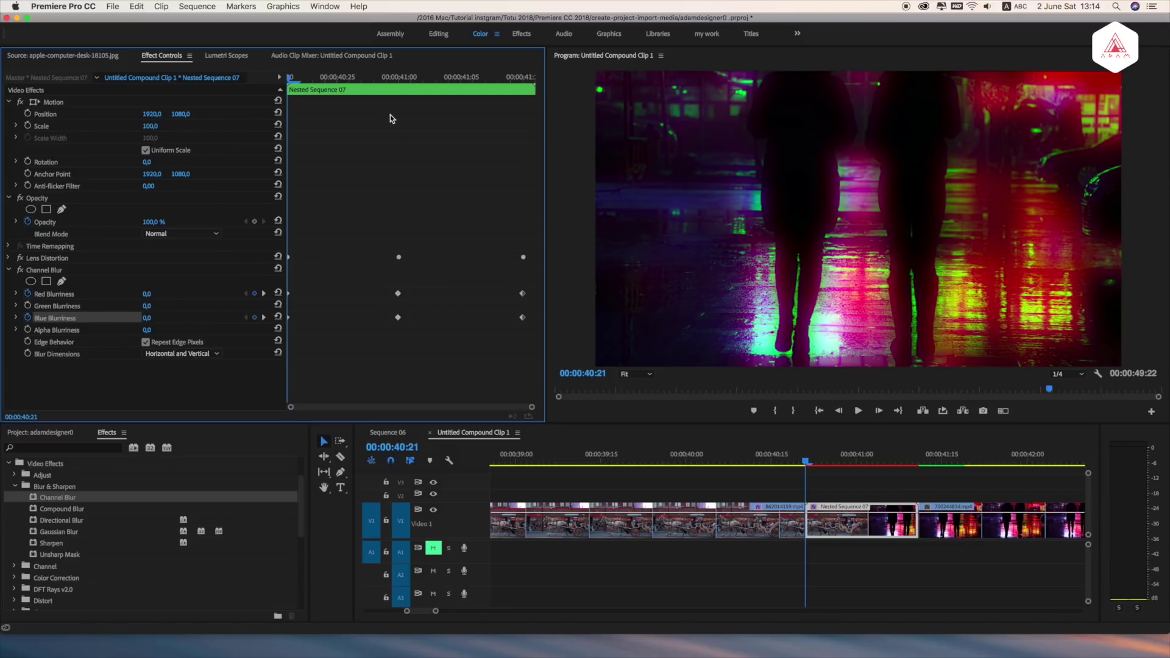
pyautogui.click(399, 77)
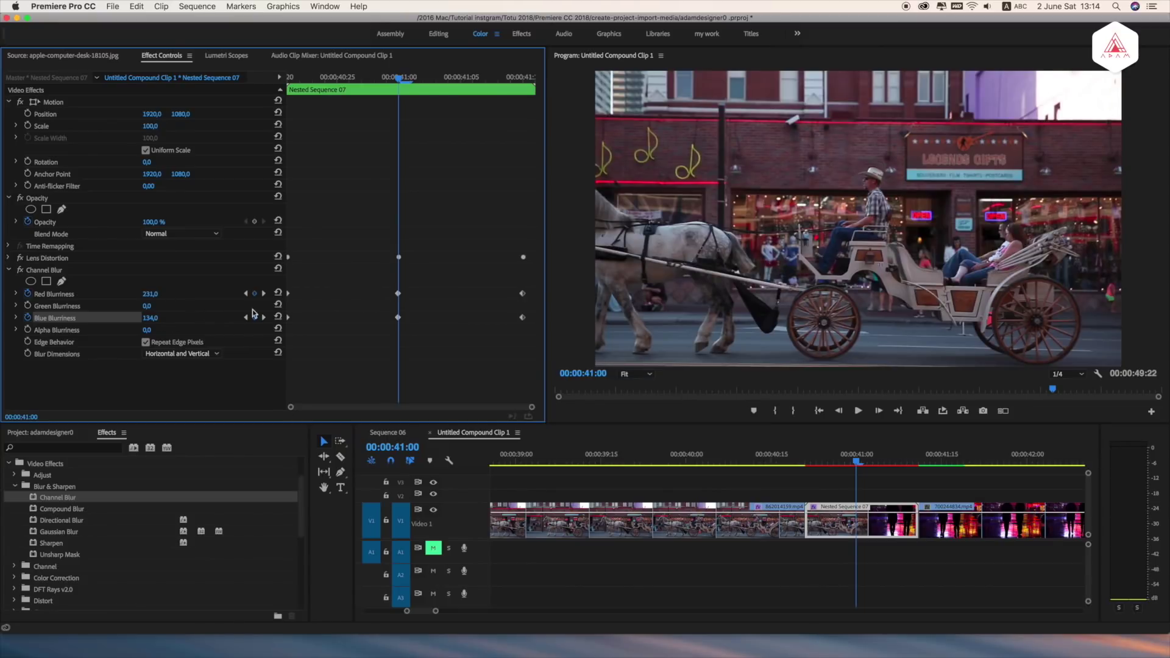
pyautogui.click(521, 80)
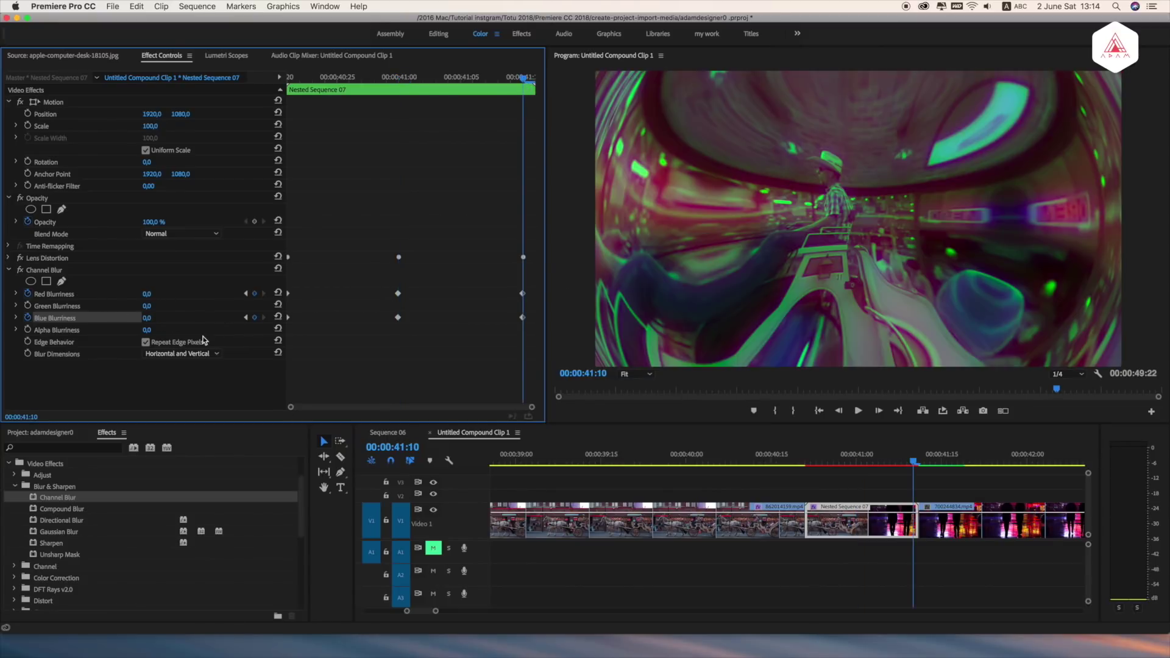
pyautogui.click(766, 458)
# Mark In at 00:00:40:14 and Out at 00:00:41:20, then render In to Out.
pyautogui.press('i')
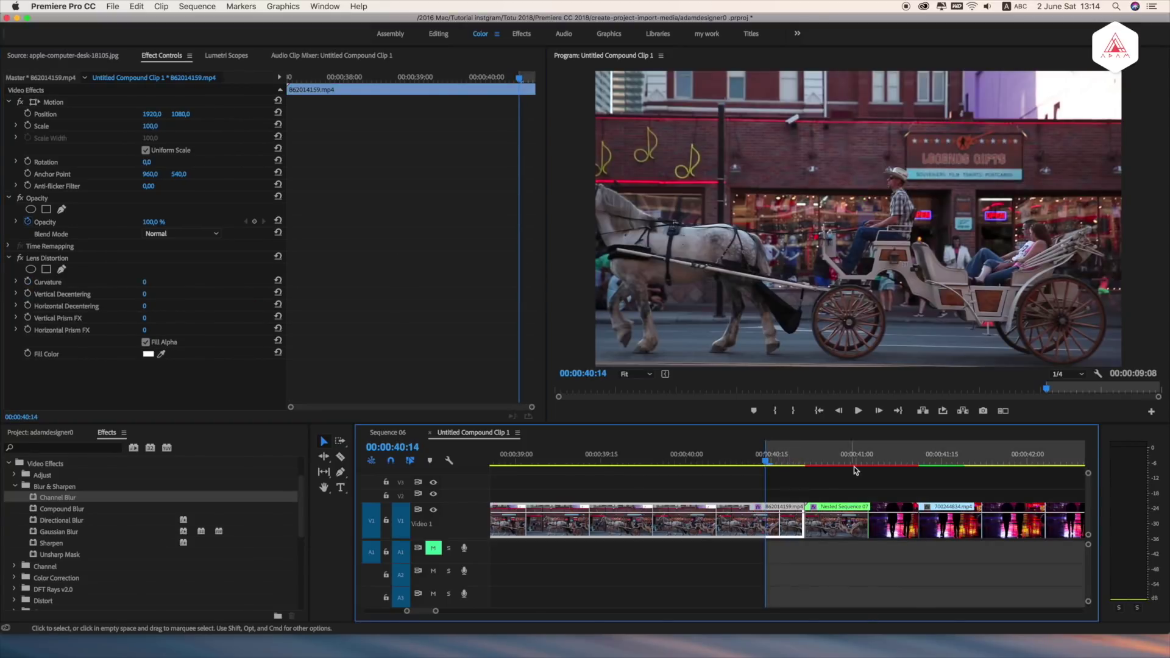
pyautogui.click(971, 462)
pyautogui.press('o')
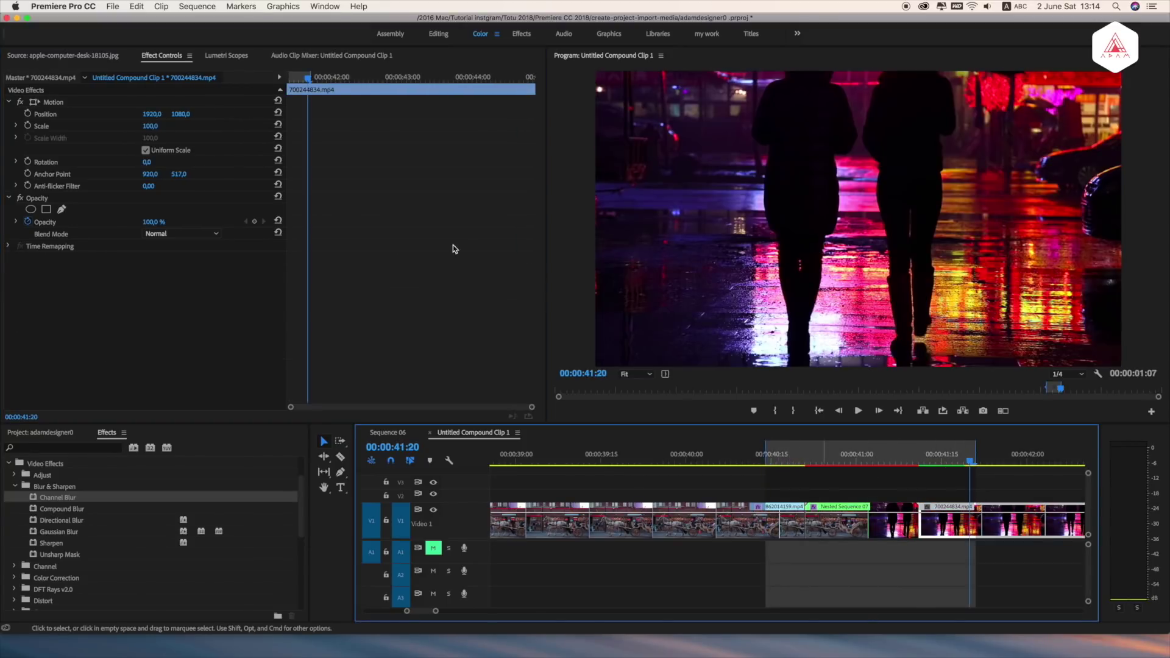
pyautogui.click(198, 7)
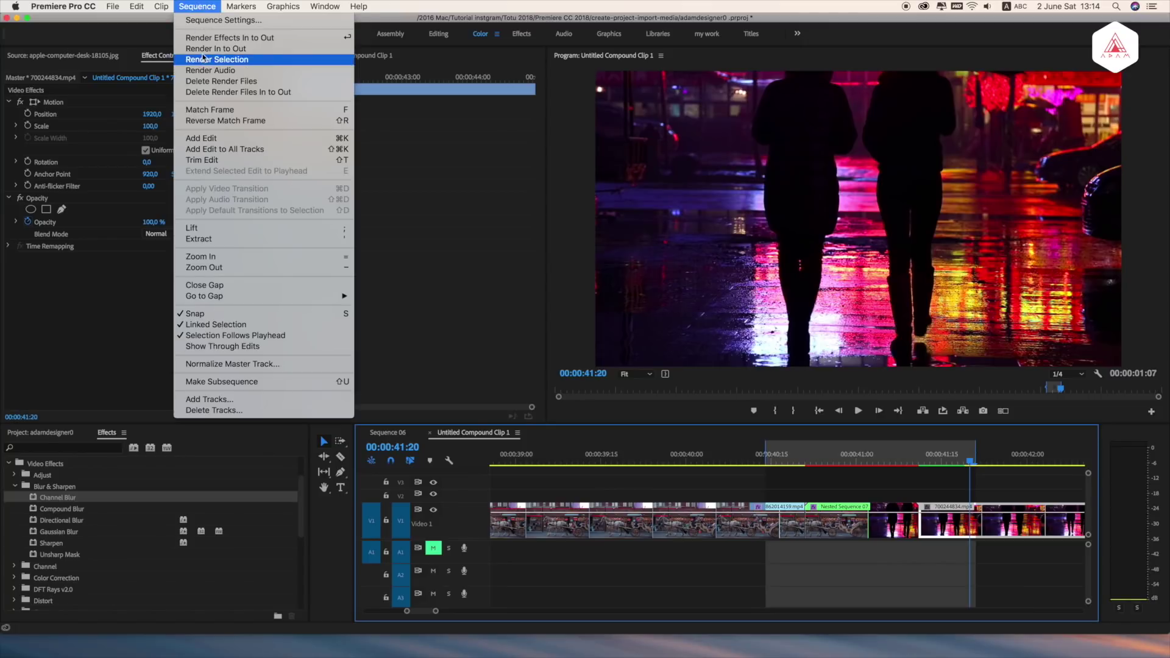
pyautogui.click(224, 49)
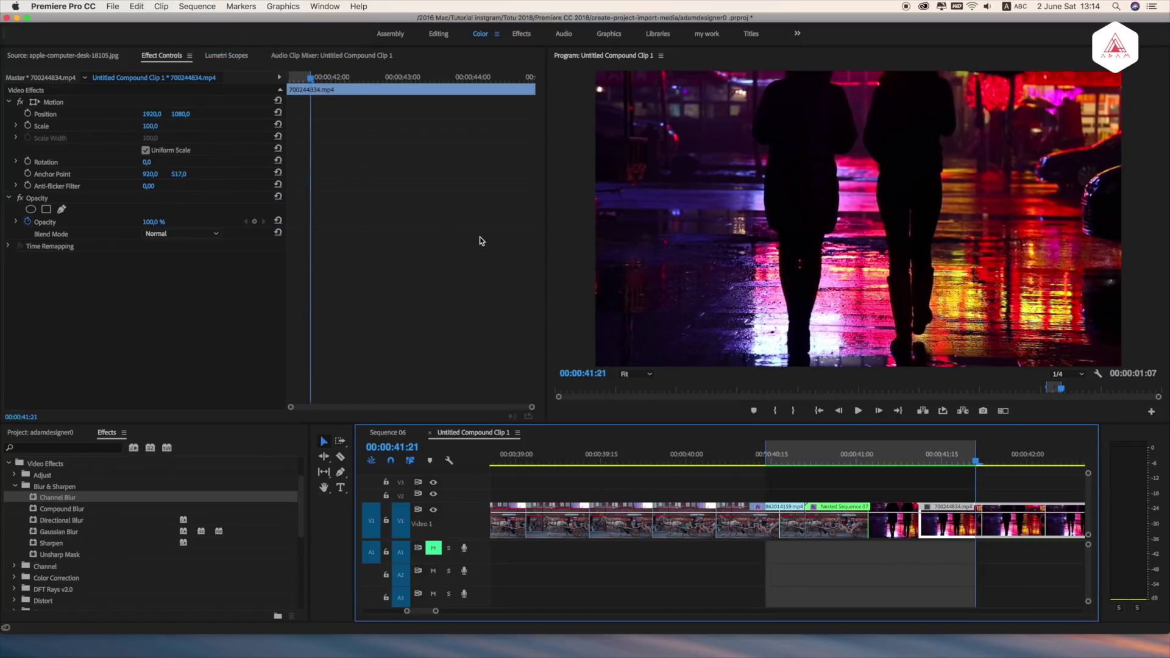
# Play back the rendered transition and scrub to 00:00:41:01 in Nested Sequence 07.
pyautogui.click(754, 464)
pyautogui.press('space')
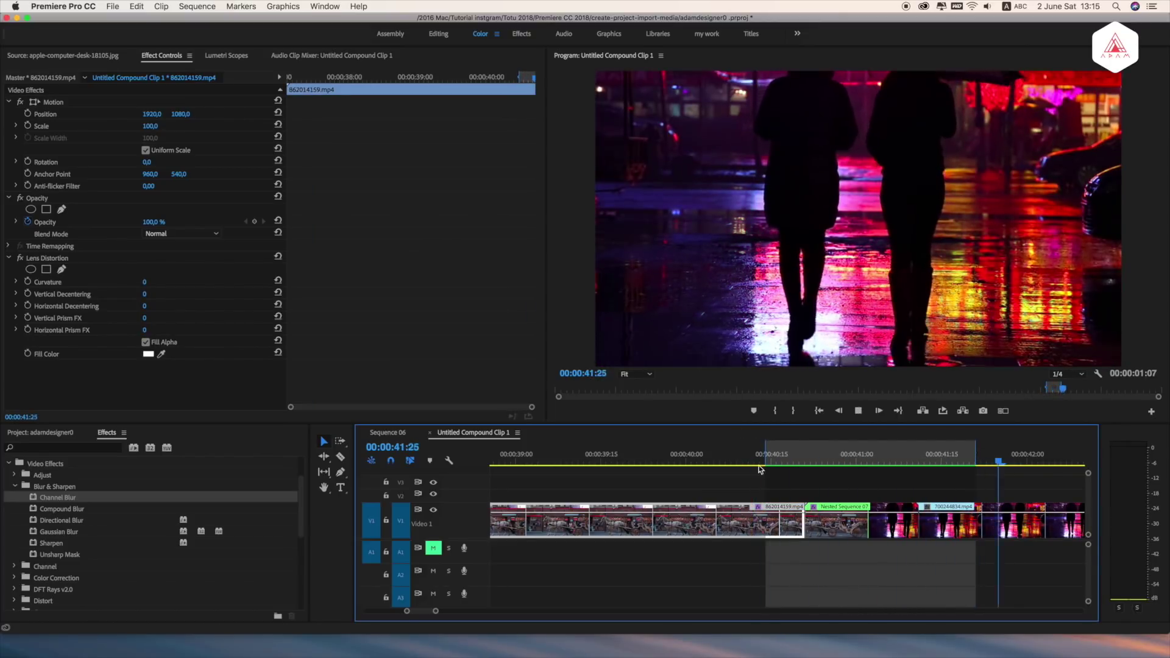
pyautogui.press('space')
pyautogui.moveTo(809, 466)
pyautogui.mouseDown()
pyautogui.moveTo(914, 467)
pyautogui.moveTo(805, 467)
pyautogui.moveTo(901, 467)
pyautogui.moveTo(841, 467)
pyautogui.moveTo(863, 469)
pyautogui.mouseUp()
# Select both the Lens Distortion and Channel Blur effects on Nested Sequence 07.
pyautogui.click(842, 491)
pyautogui.click(842, 520)
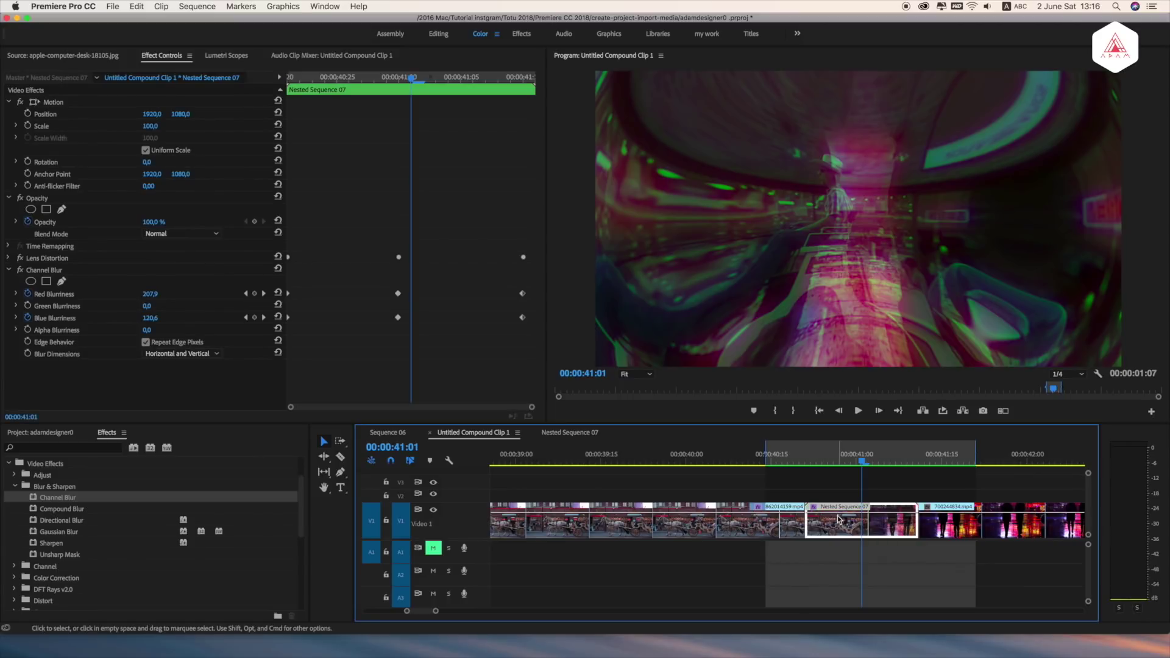
pyautogui.click(9, 271)
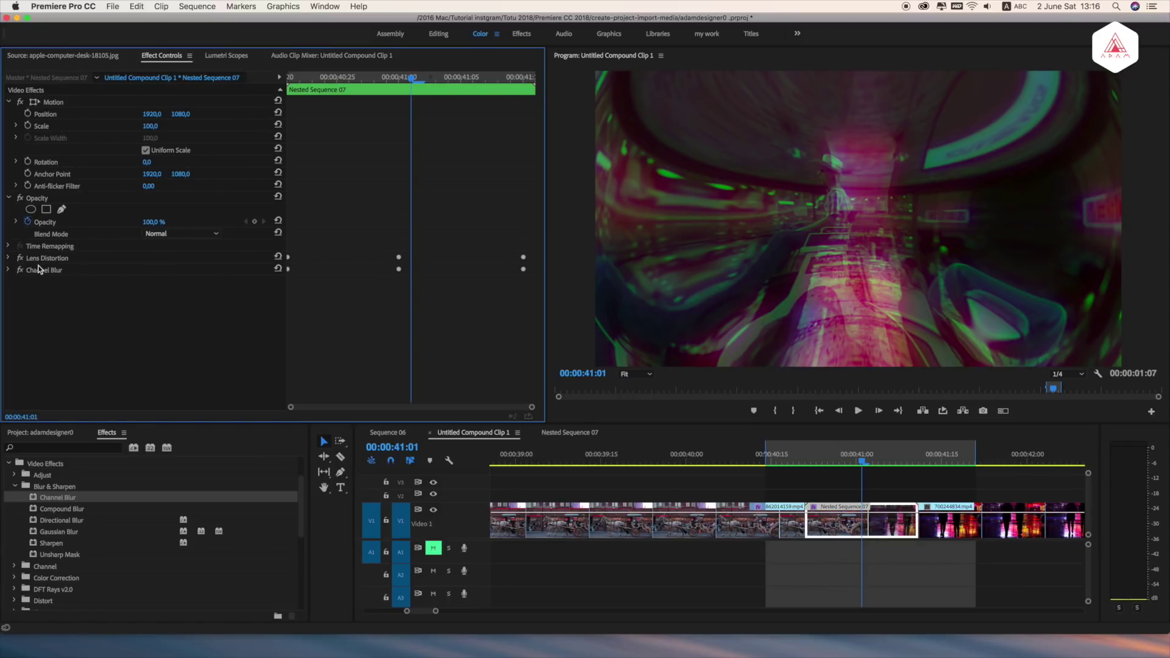
pyautogui.click(43, 270)
pyautogui.keyDown('shift'); pyautogui.click(55, 258); pyautogui.keyUp('shift')
pyautogui.rightClick(57, 261)
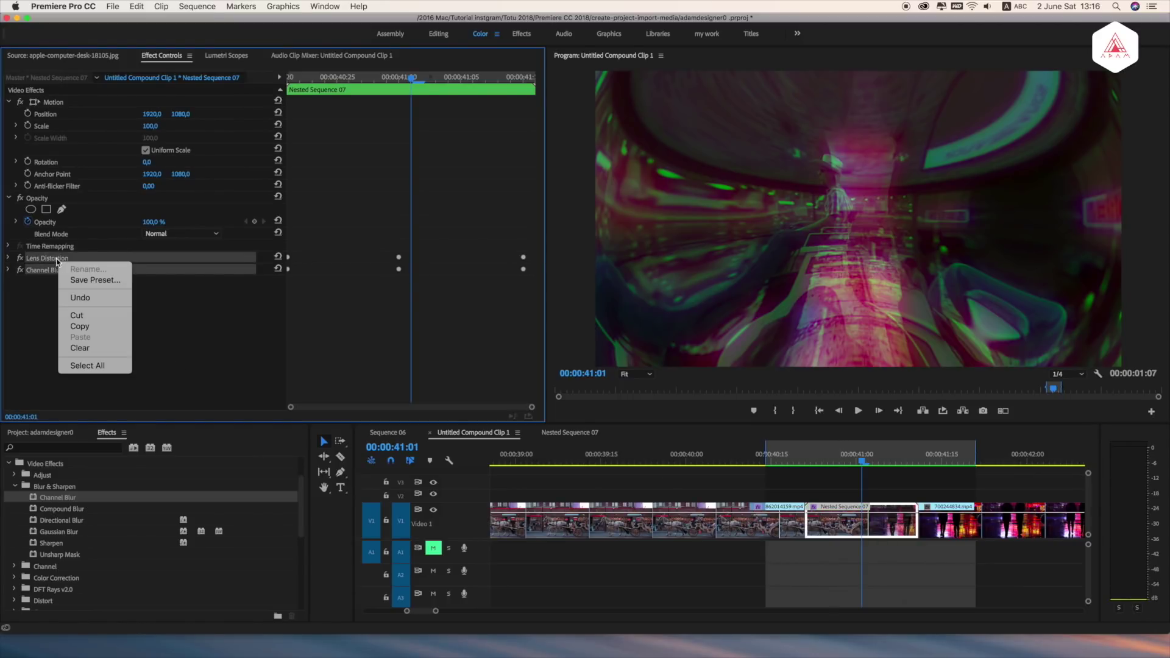
# Save the two selected effects as a preset named 'Lens + Blur'.
pyautogui.click(84, 282)
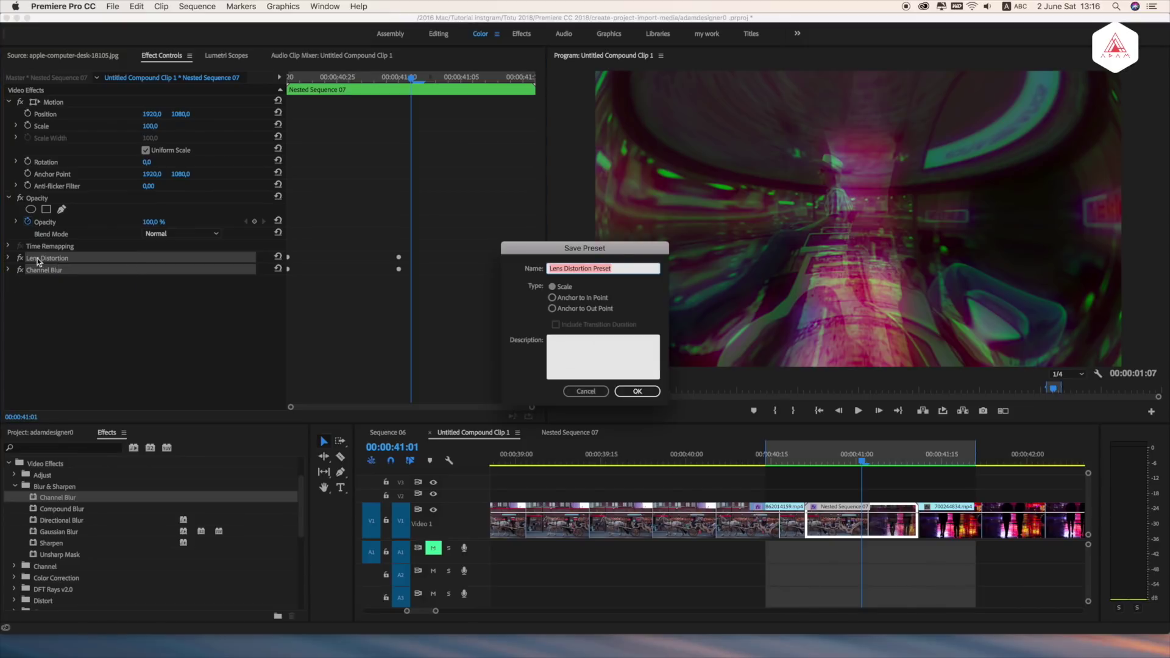
pyautogui.click(612, 270)
pyautogui.moveTo(618, 269); pyautogui.dragTo(569, 269)
pyautogui.press('BackSpace')
pyautogui.write('Lens + Blur')
pyautogui.click(575, 355)
pyautogui.click(633, 393)
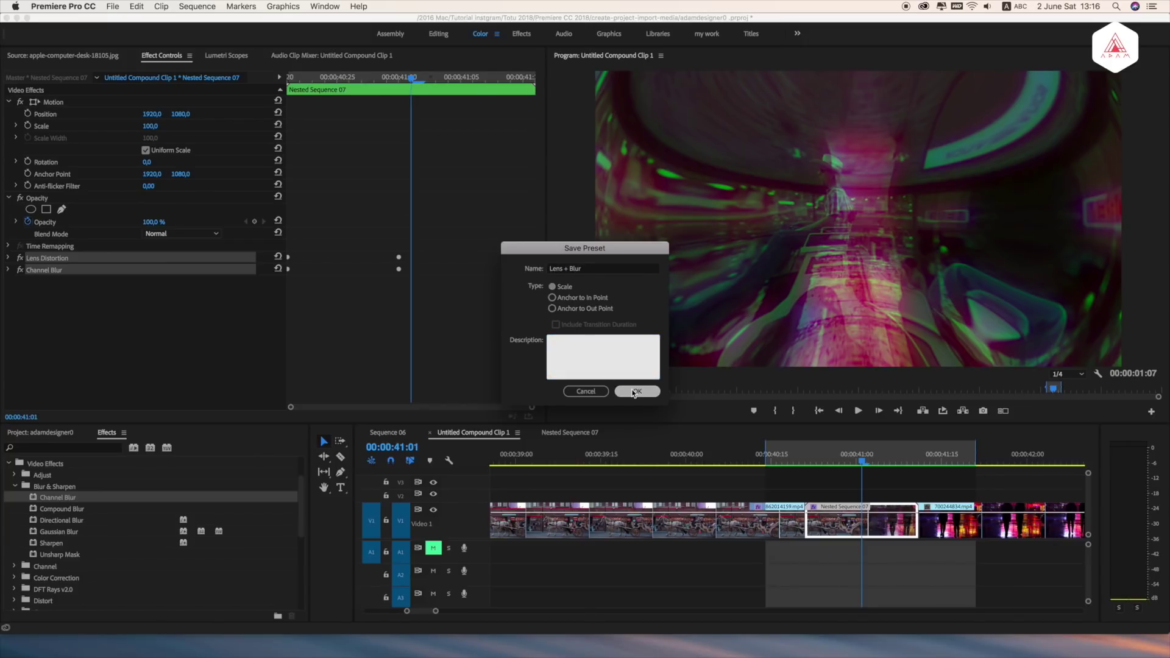
pyautogui.click(633, 393)
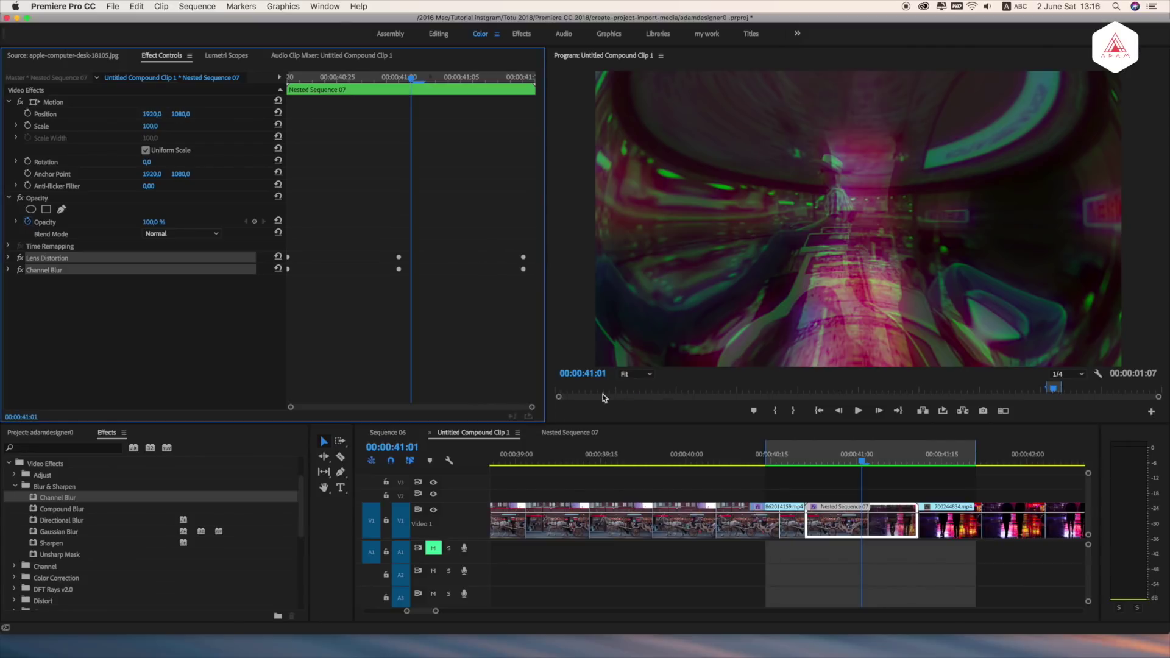
pyautogui.click(16, 486)
# Clear the In and Out points from the timeline.
pyautogui.click(9, 464)
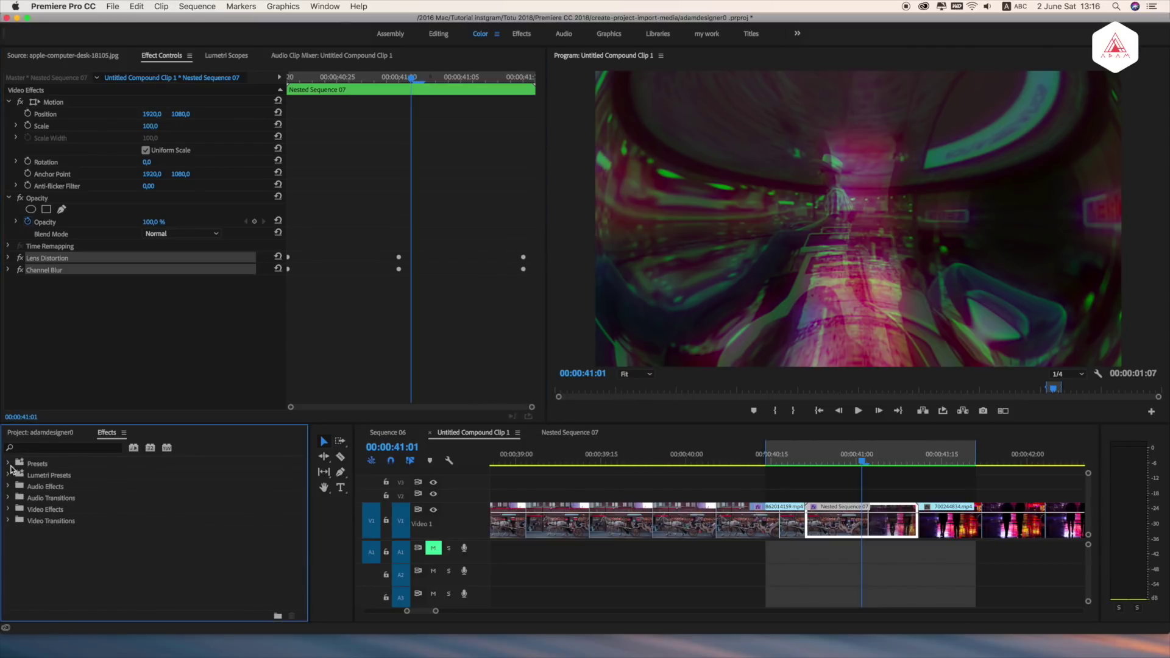
pyautogui.rightClick(894, 470)
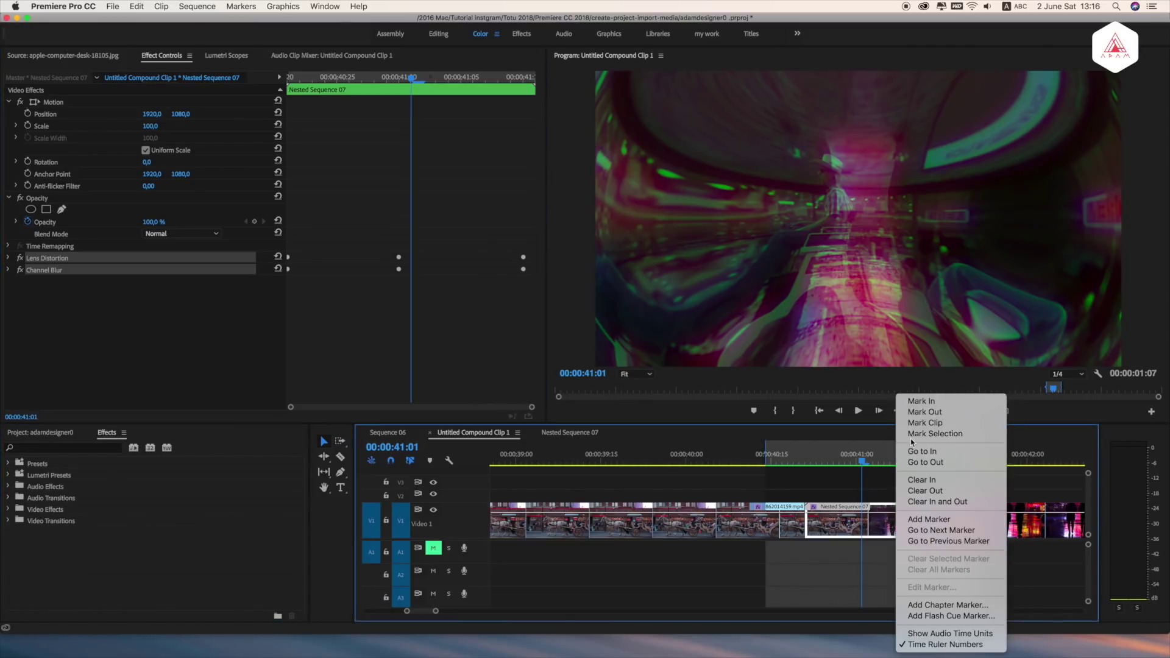
pyautogui.click(916, 495)
pyautogui.scroll(-3, 903, 479)
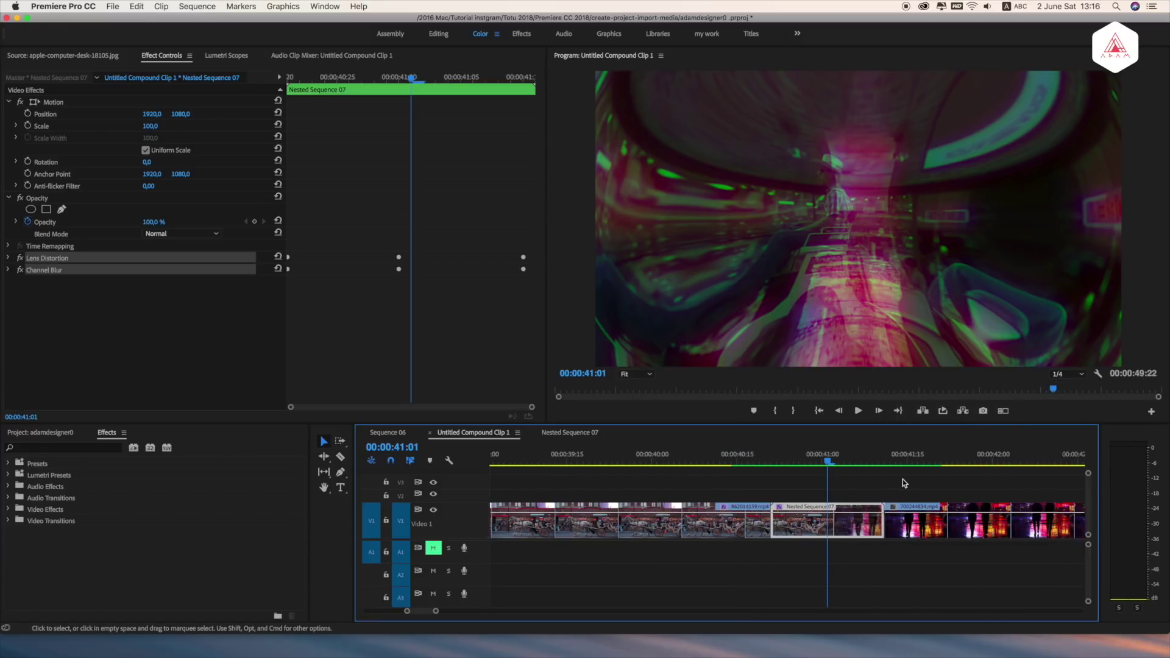
pyautogui.scroll(-3, 902, 479)
pyautogui.scroll(-3, 902, 479)
pyautogui.scroll(-2, 902, 483)
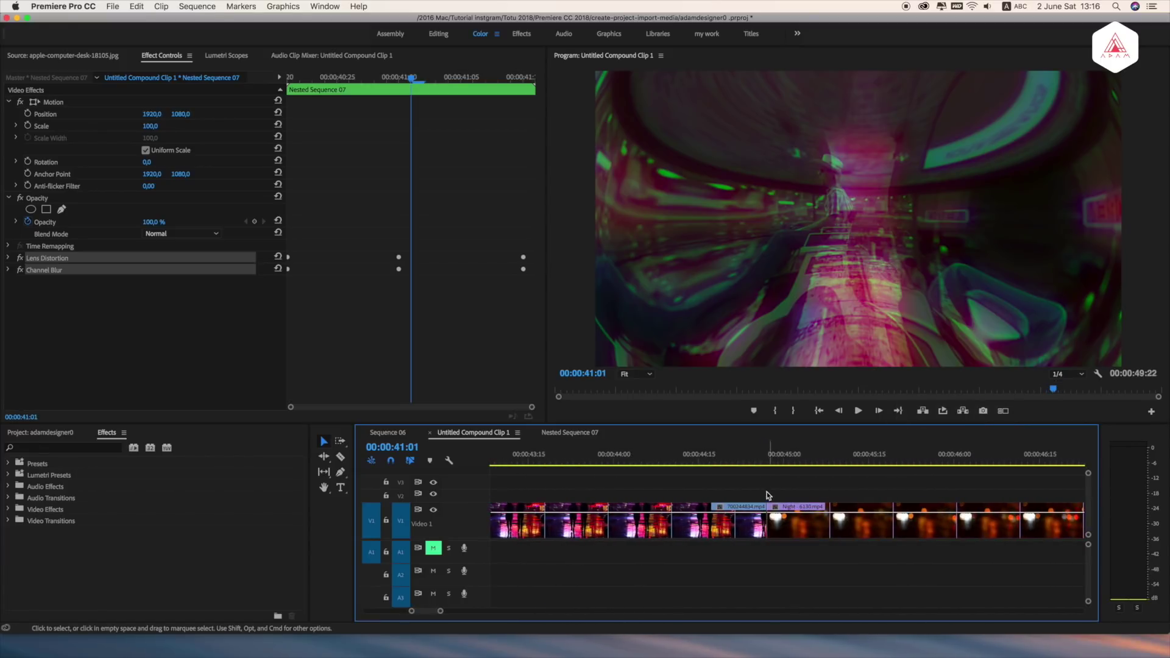
# Select the street piece before the Night clip cut and cut the Night clip at 00:00:45:07.
pyautogui.moveTo(721, 462); pyautogui.dragTo(766, 462)
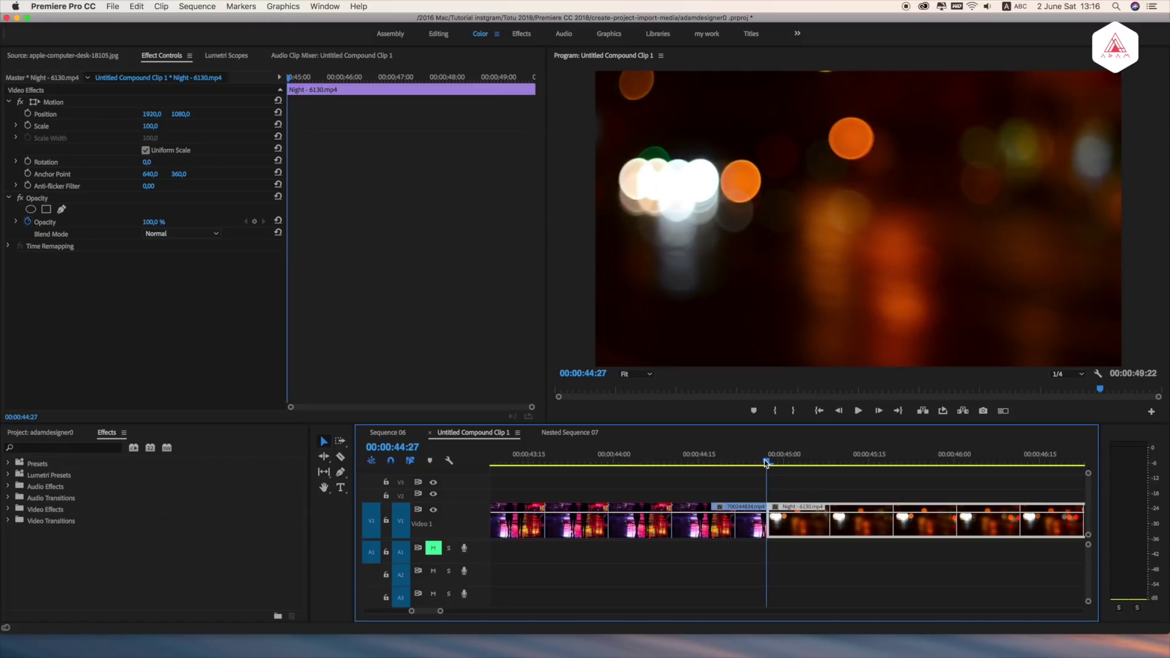
pyautogui.click(783, 490)
pyautogui.press('shift')
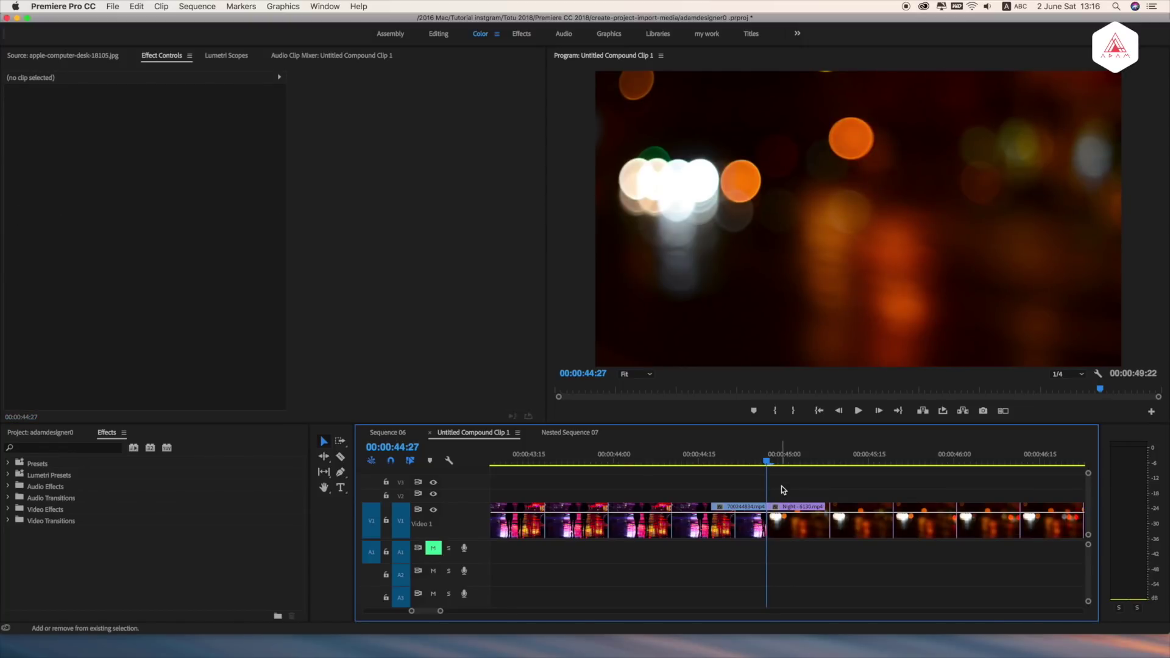
pyautogui.hotkey('shift', 'Left')
pyautogui.hotkey('shift', 'Left')
pyautogui.keyDown('shift'); pyautogui.click(738, 532); pyautogui.keyUp('shift')
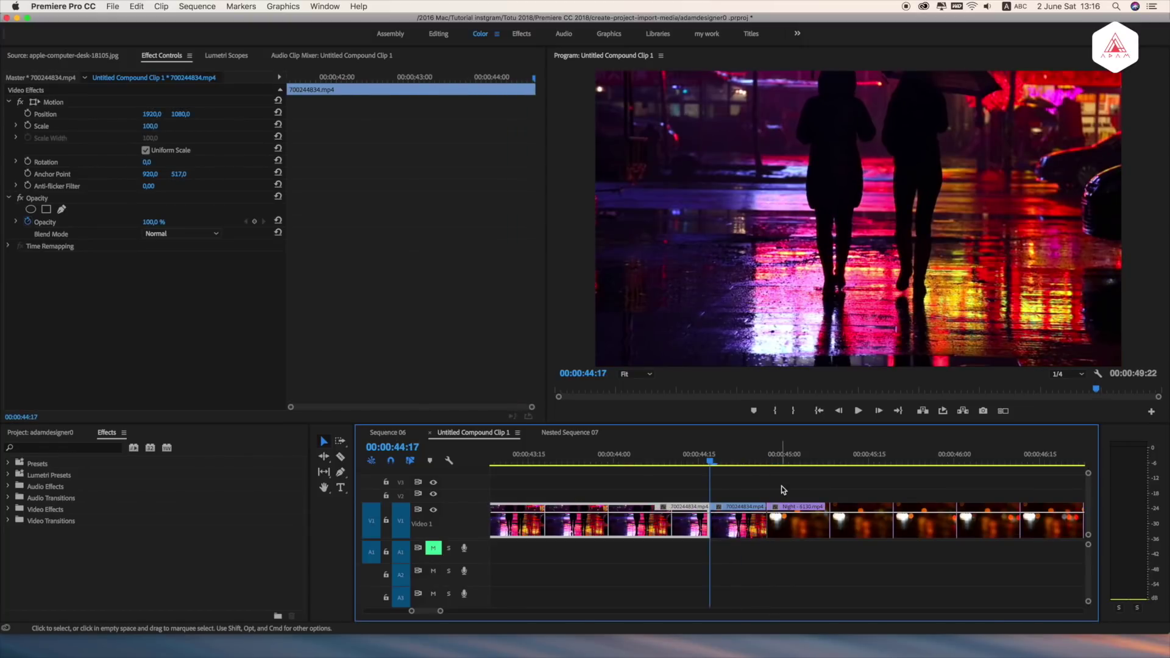
pyautogui.hotkey('shift', 'Right')
pyautogui.hotkey('shift', 'Right')
pyautogui.hotkey('shift', 'Right')
pyautogui.press('super+k')
# Nest the selected pieces as Nested Sequence 08 and expand the Presets folder.
pyautogui.rightClick(738, 531)
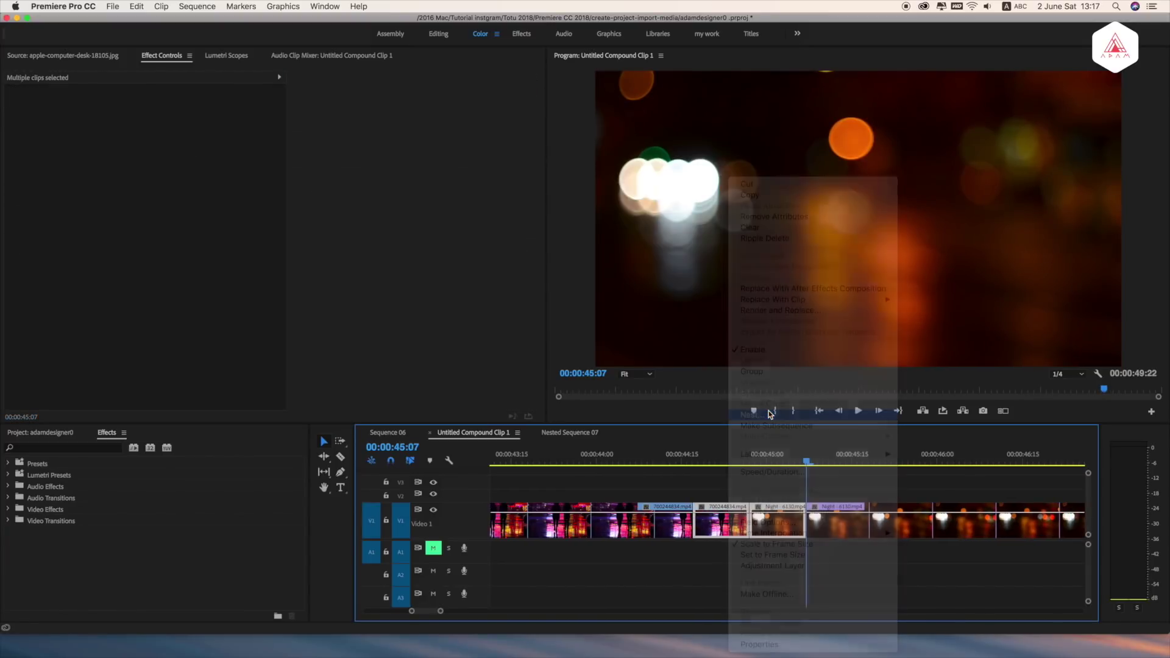
pyautogui.click(752, 341)
pyautogui.click(609, 340)
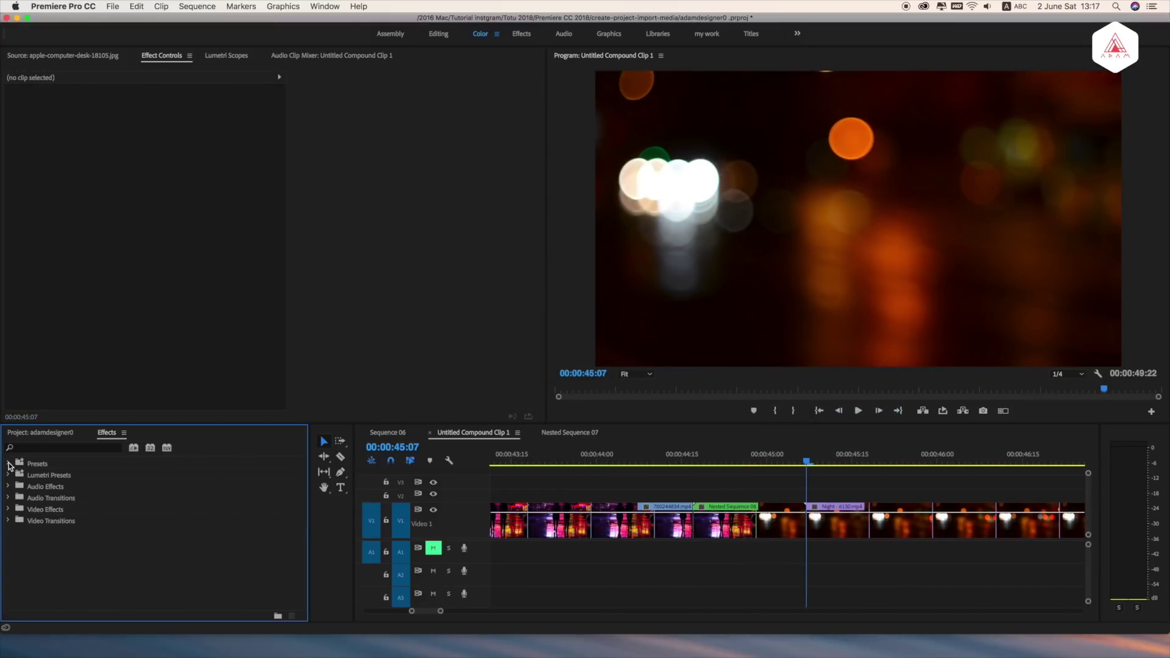
pyautogui.click(9, 464)
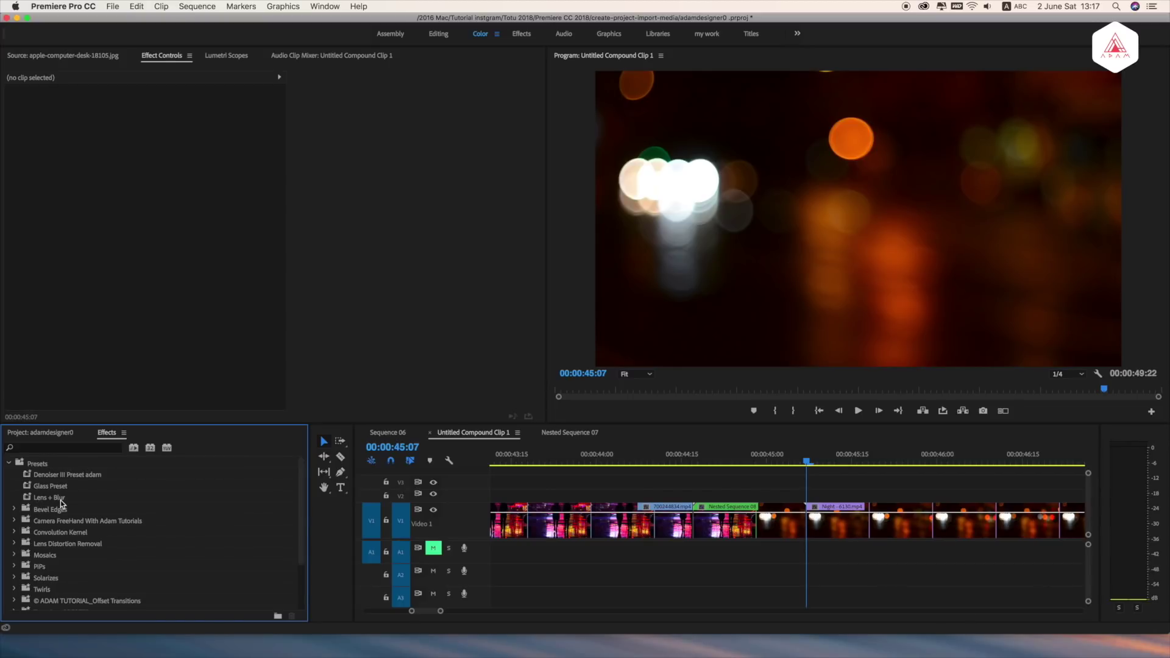
# Apply the Lens + Blur preset to Nested Sequence 08, scrub the transition, and zoom the timeline out.
pyautogui.moveTo(54, 500); pyautogui.dragTo(758, 525)
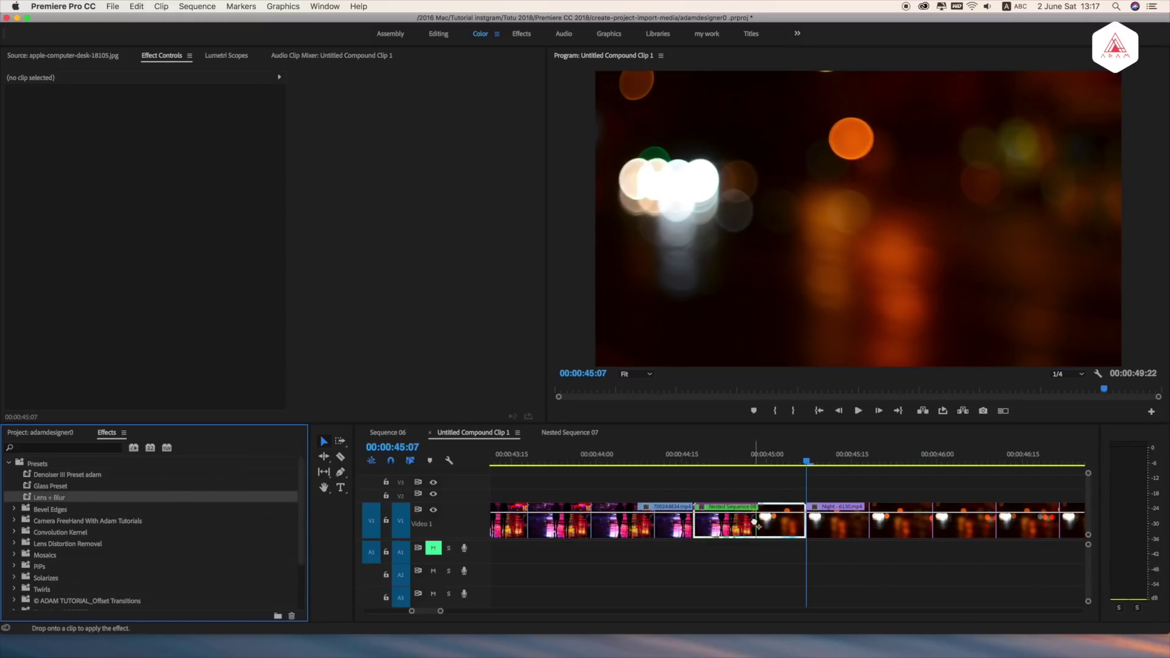
pyautogui.click(699, 462)
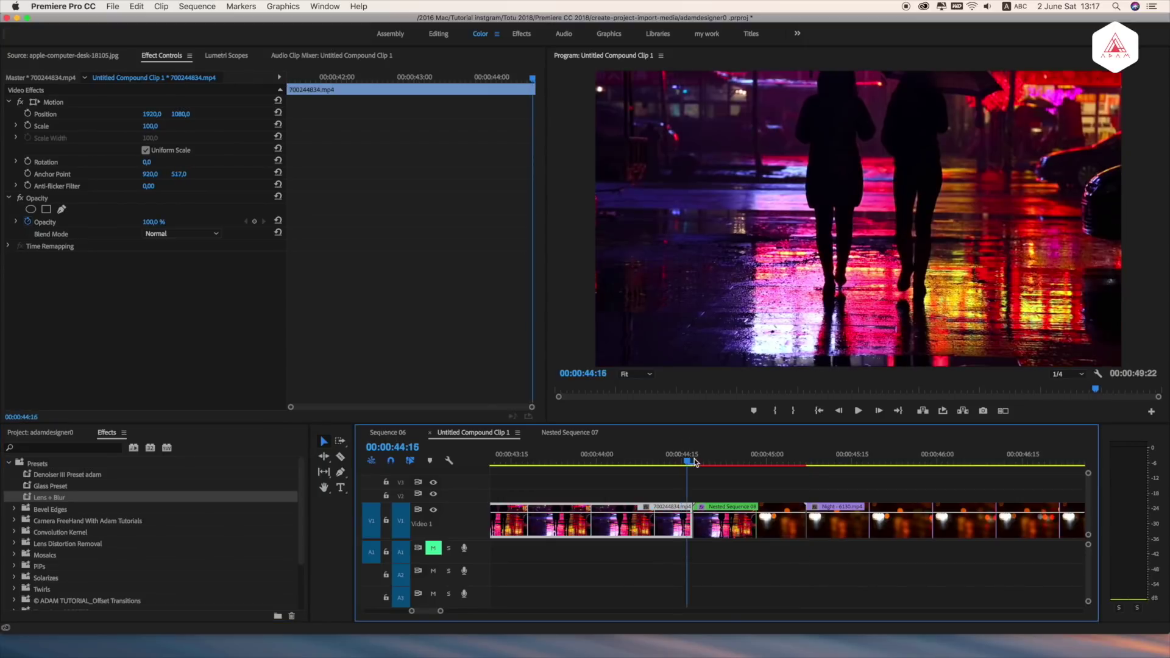
pyautogui.moveTo(701, 462); pyautogui.dragTo(789, 465)
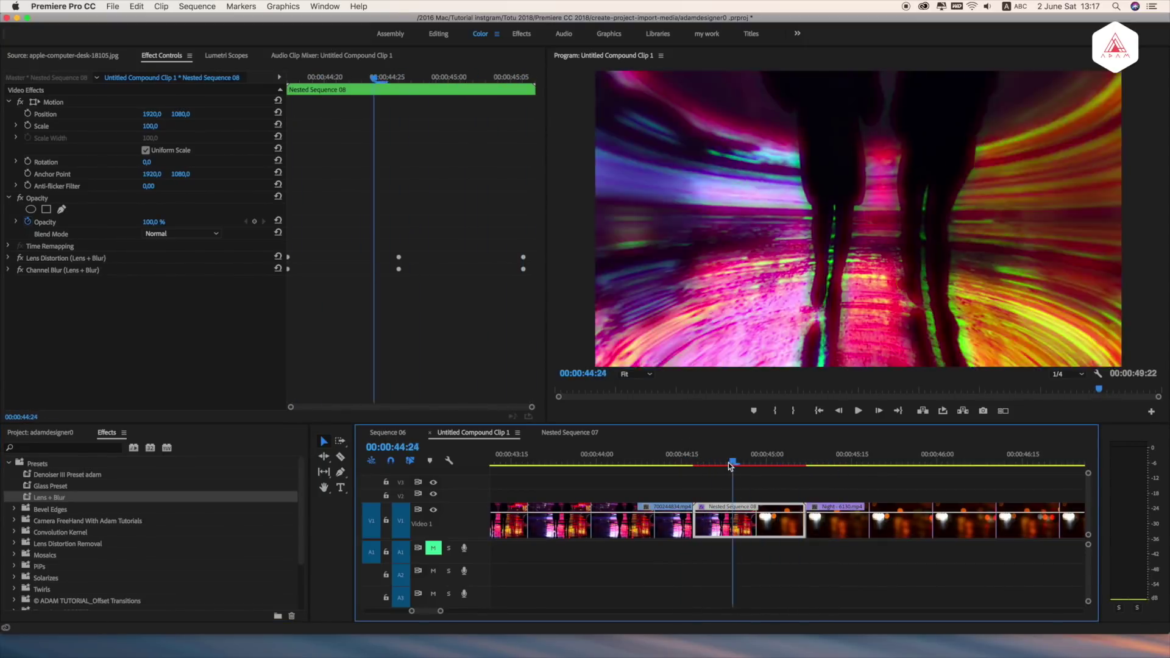
pyautogui.moveTo(789, 465)
pyautogui.mouseDown()
pyautogui.moveTo(707, 467)
pyautogui.moveTo(815, 468)
pyautogui.moveTo(695, 465)
pyautogui.moveTo(819, 468)
pyautogui.mouseUp()
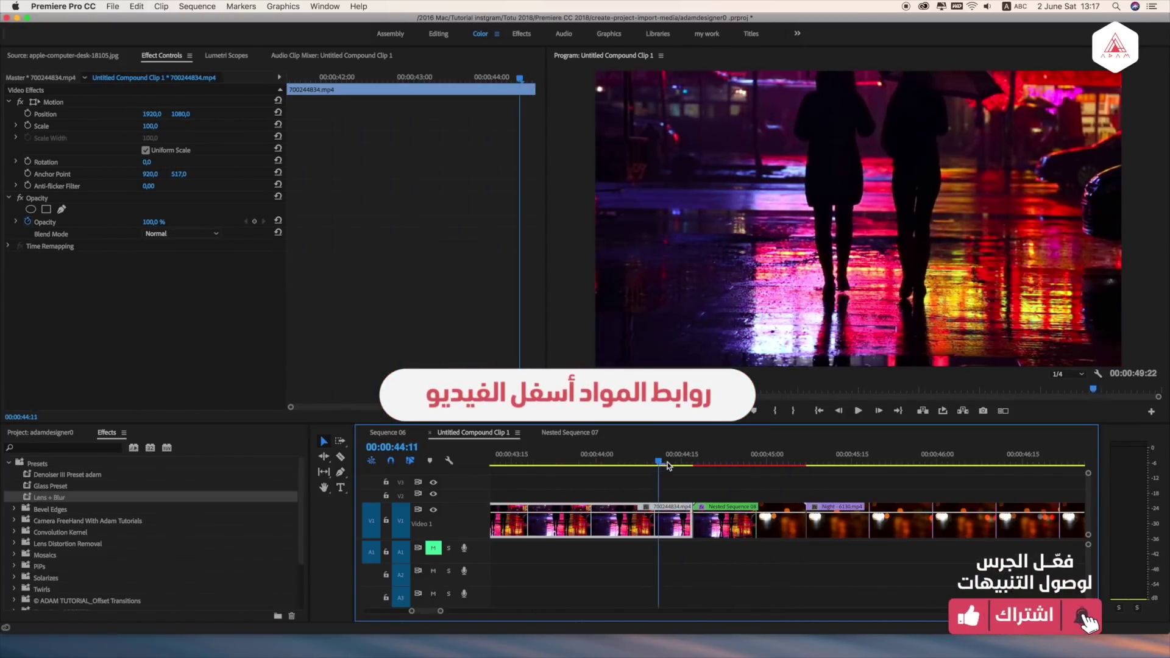
pyautogui.press('-')
pyautogui.press('-')
pyautogui.press('-')
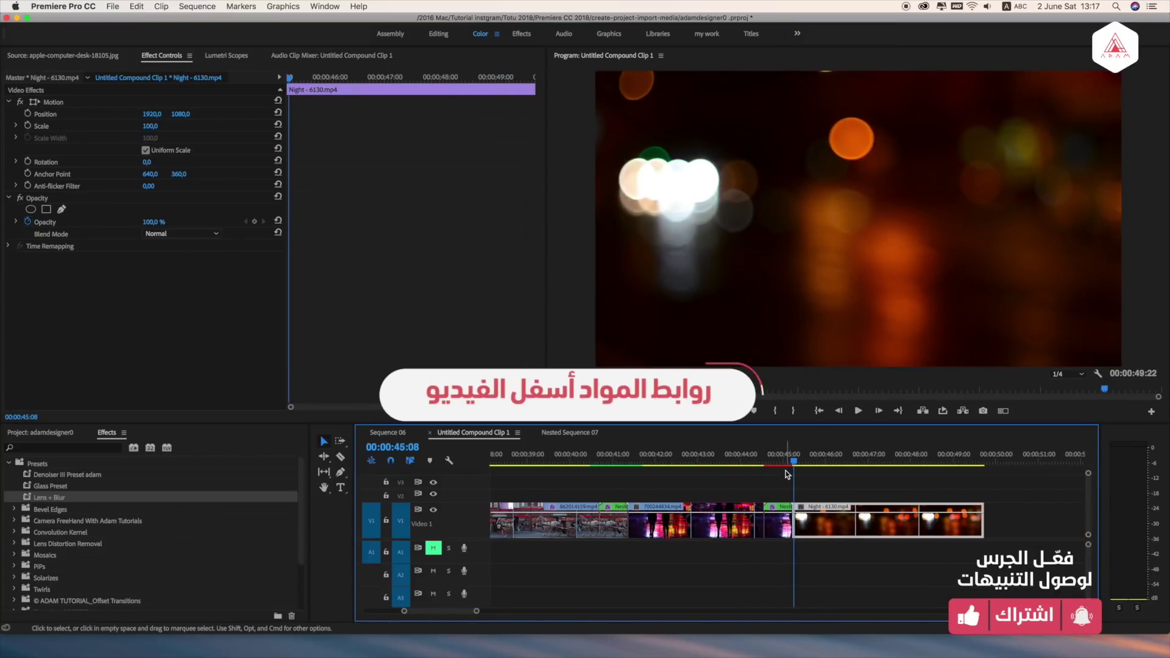
pyautogui.hscroll(-5, 778, 475)
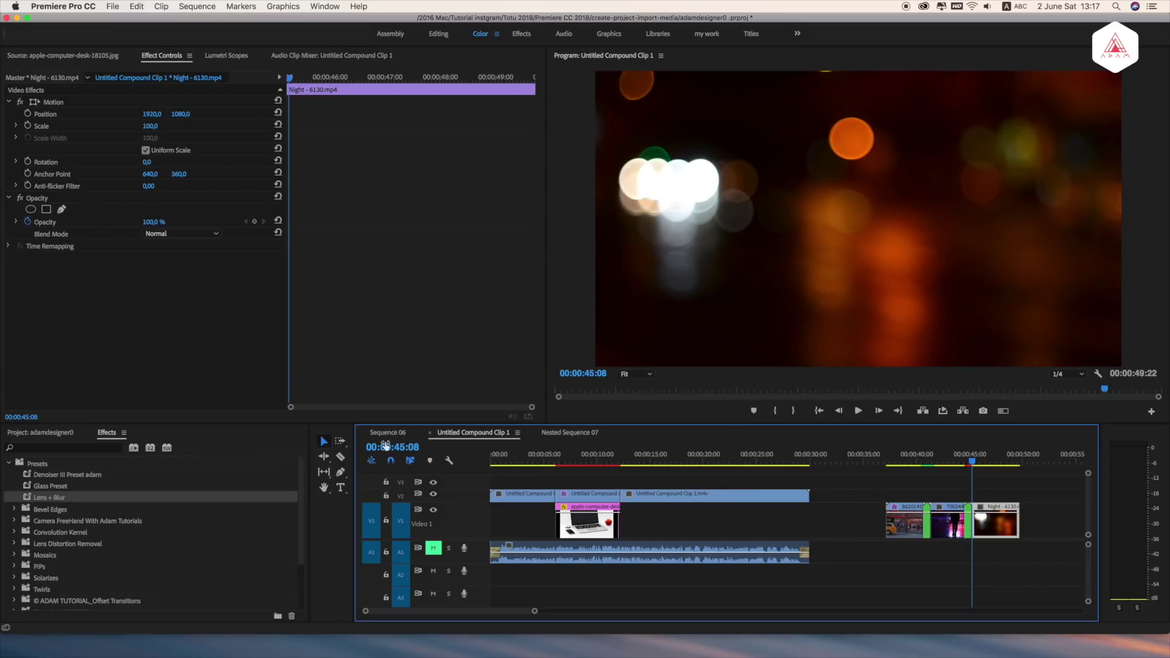
# Switch the timeline to the Sequence 06 tab with the talking-head clip.
pyautogui.click(385, 434)
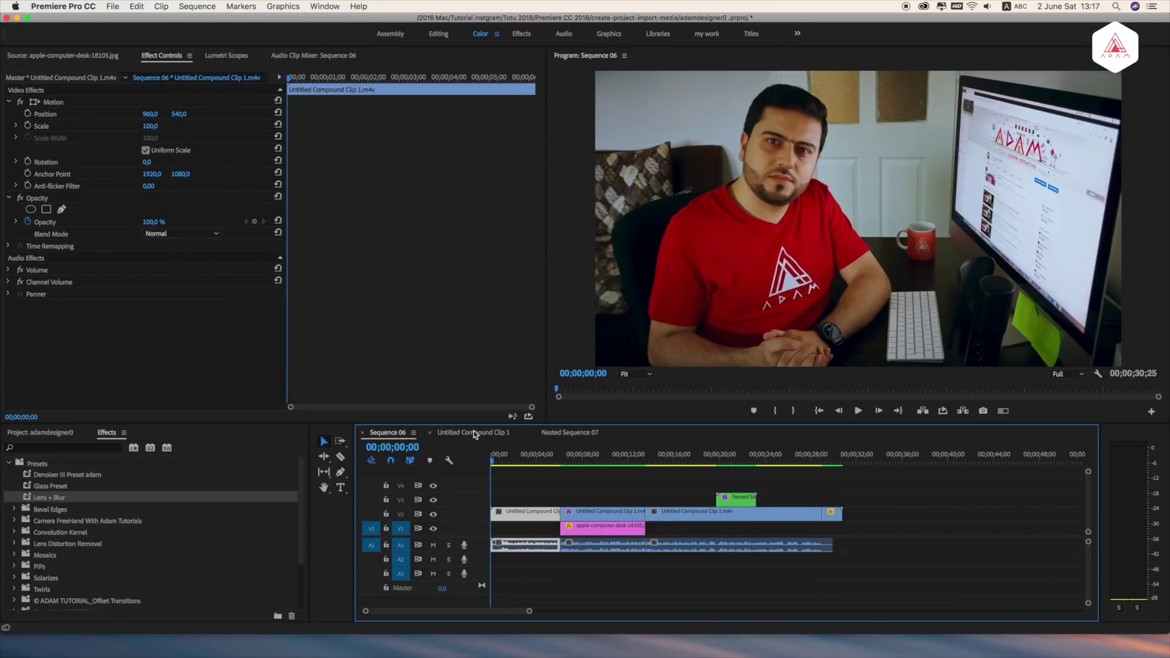